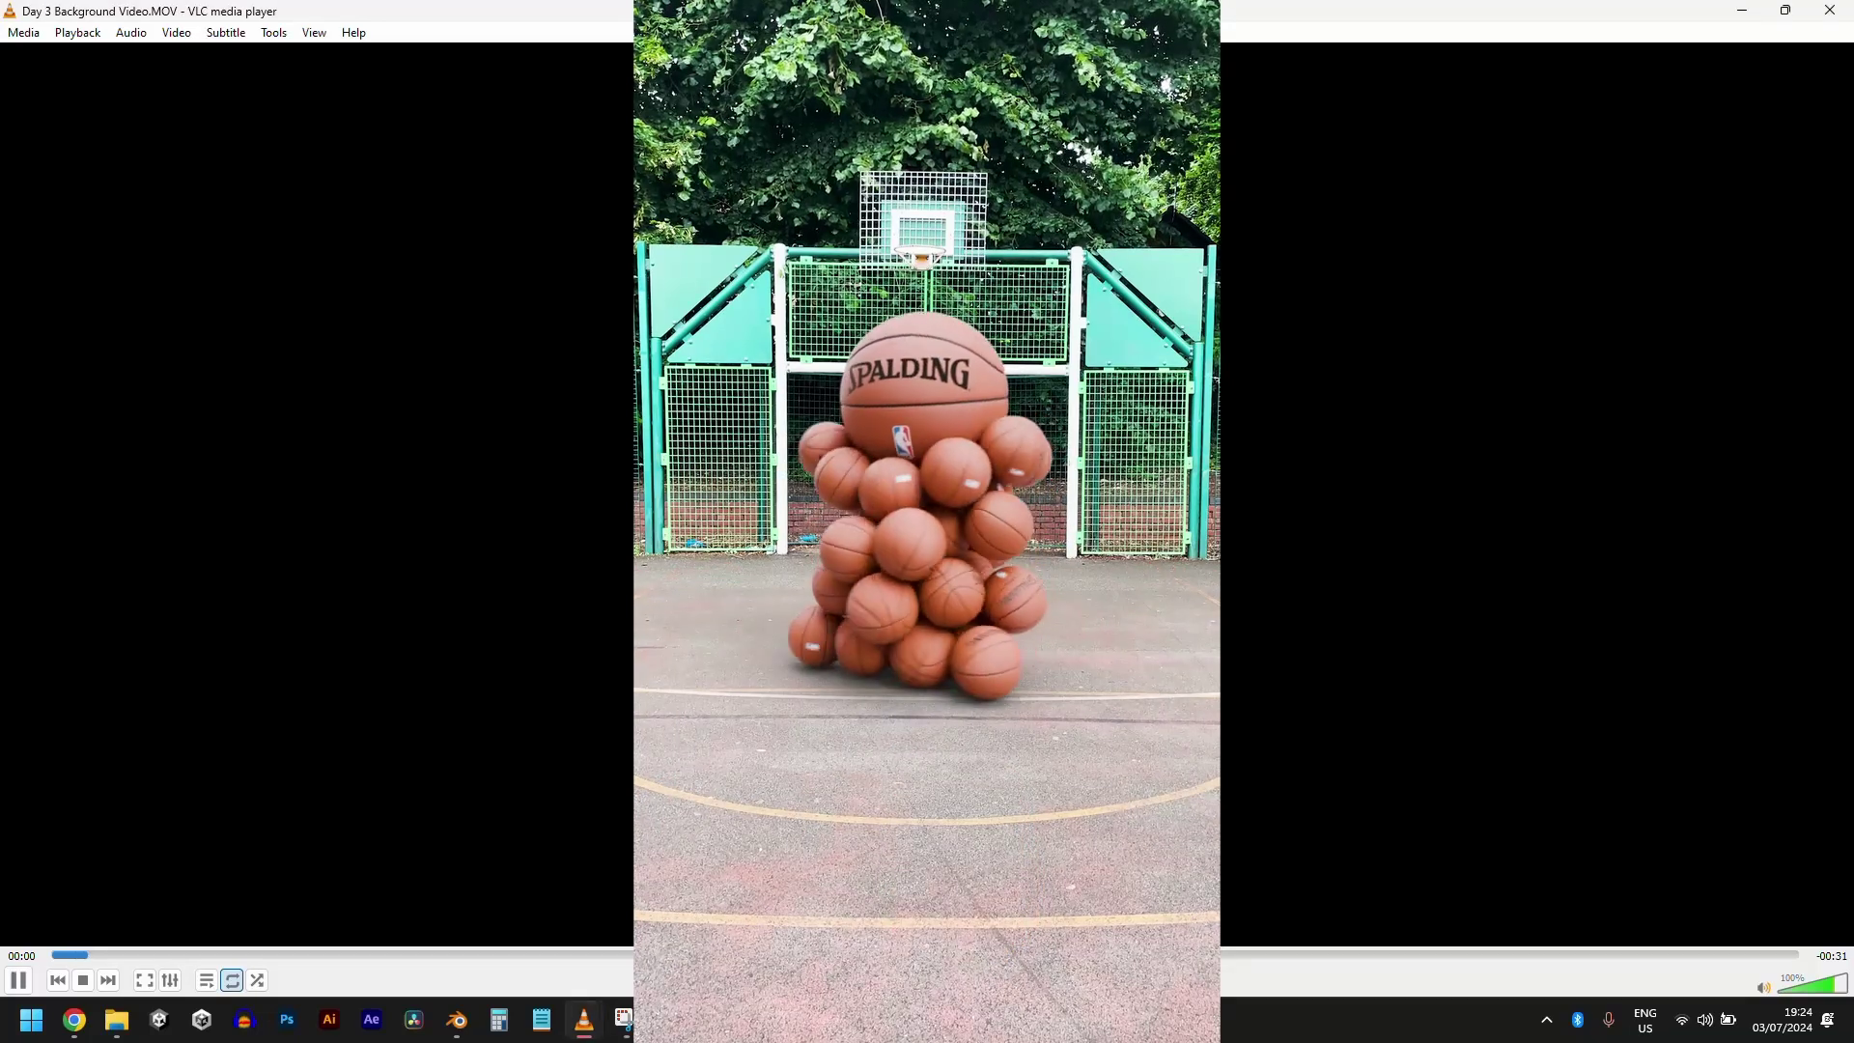
- Mute the empty basketball court footage in VLC and scrub forward through it
{"action": "key", "text": "m"}
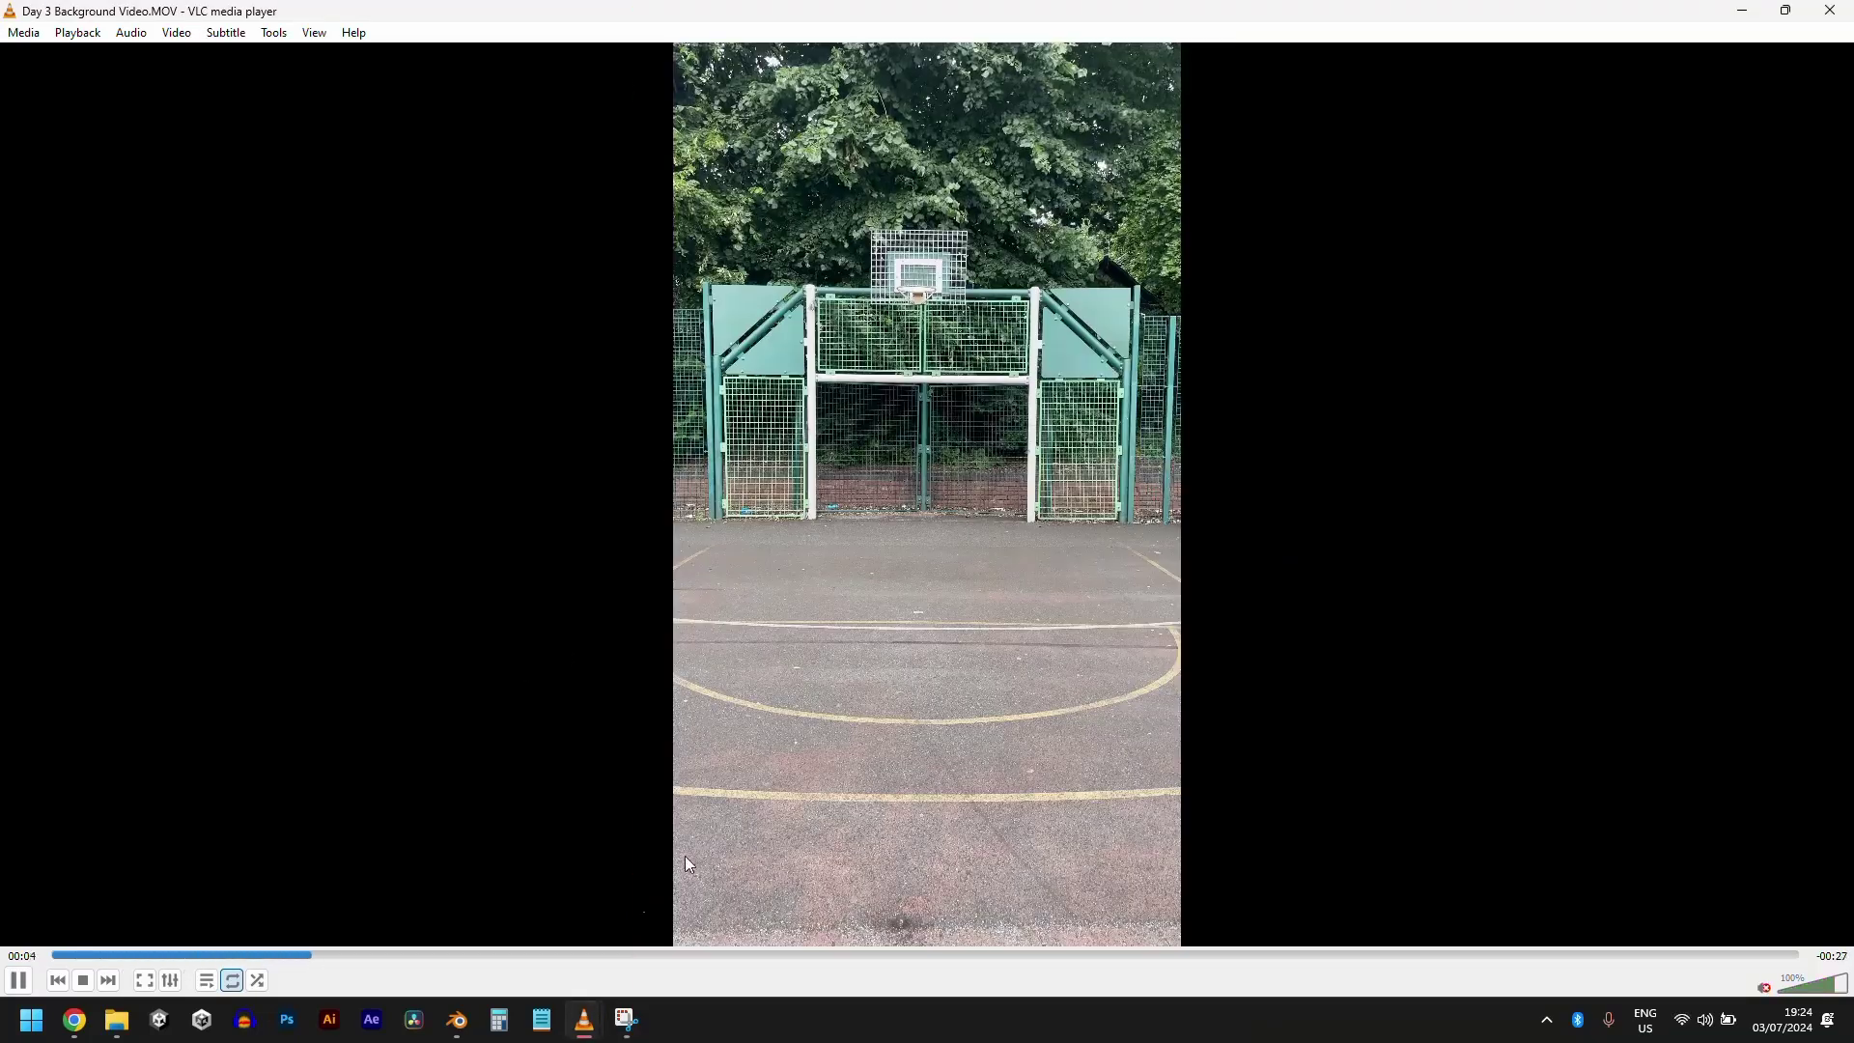
{"action": "left_click_drag", "start_coordinate": [501, 941], "coordinate": [644, 941]}
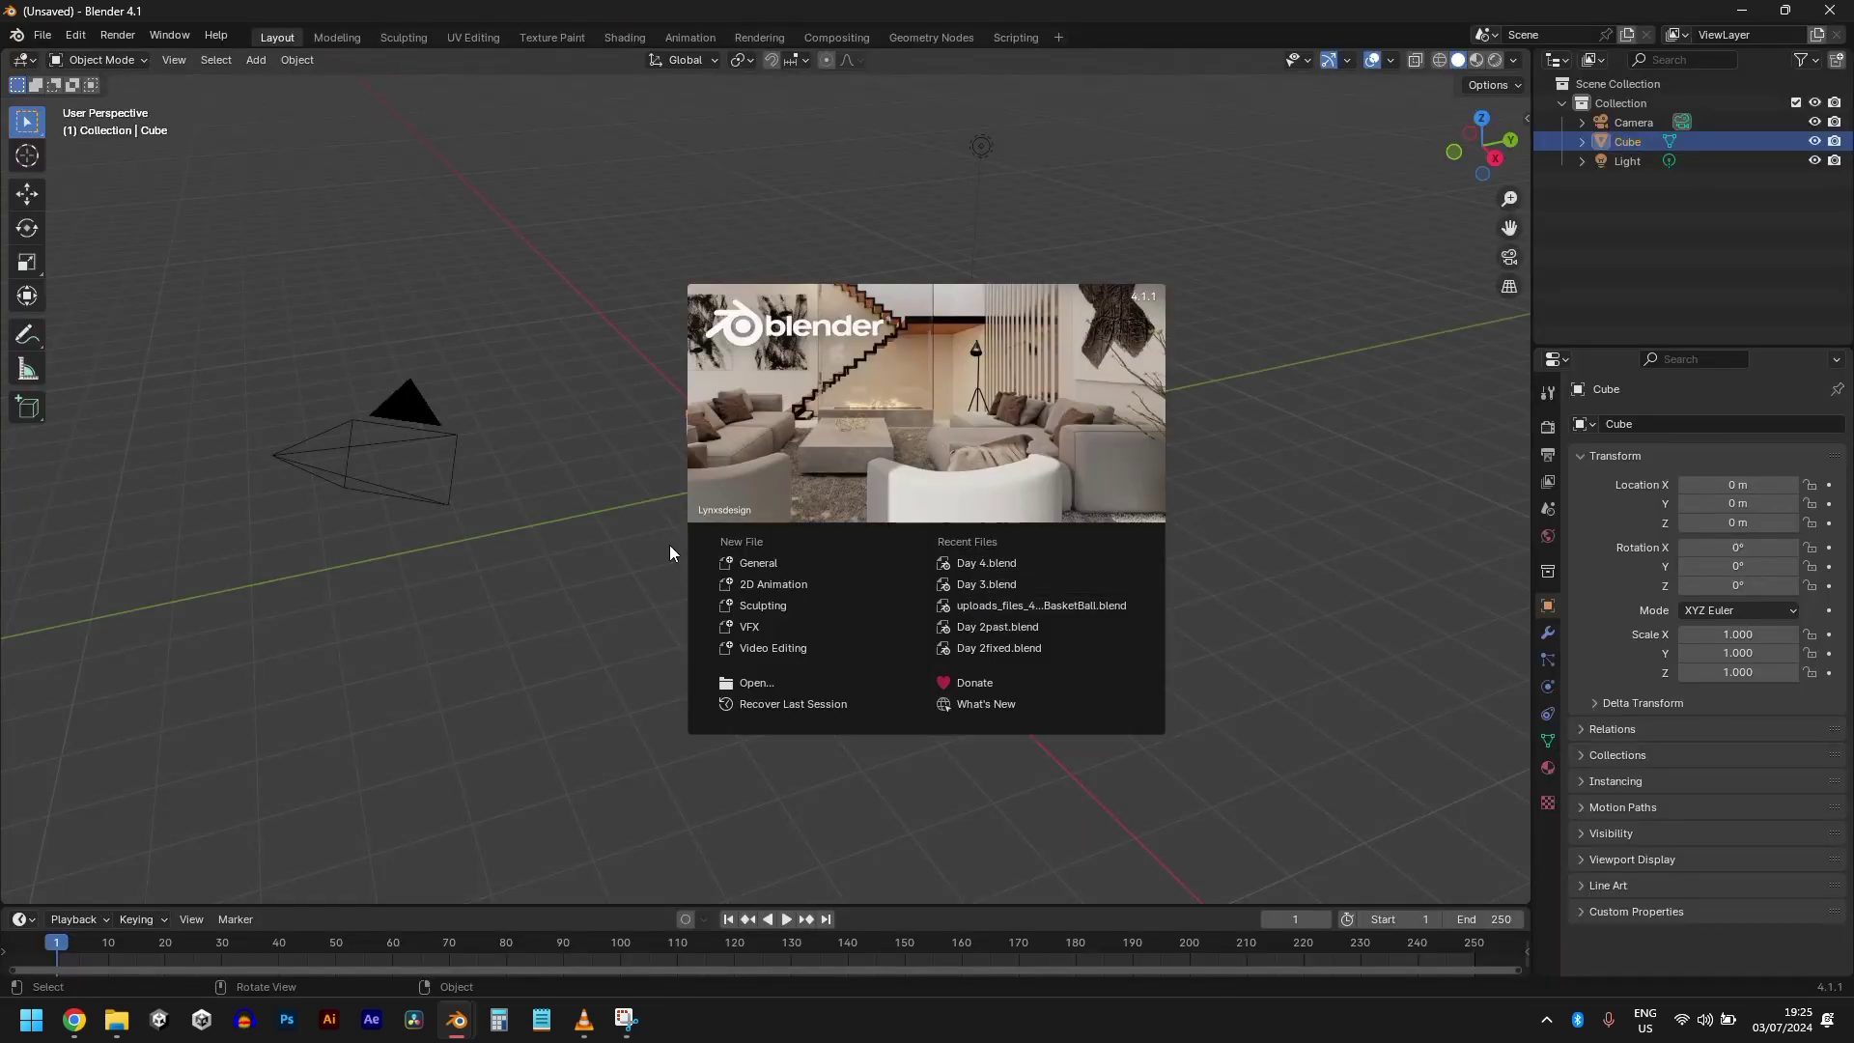
- Delete the default cube, camera and light in Blender, leaving an empty scene around the origin
{"action": "left_click", "coordinate": [667, 533]}
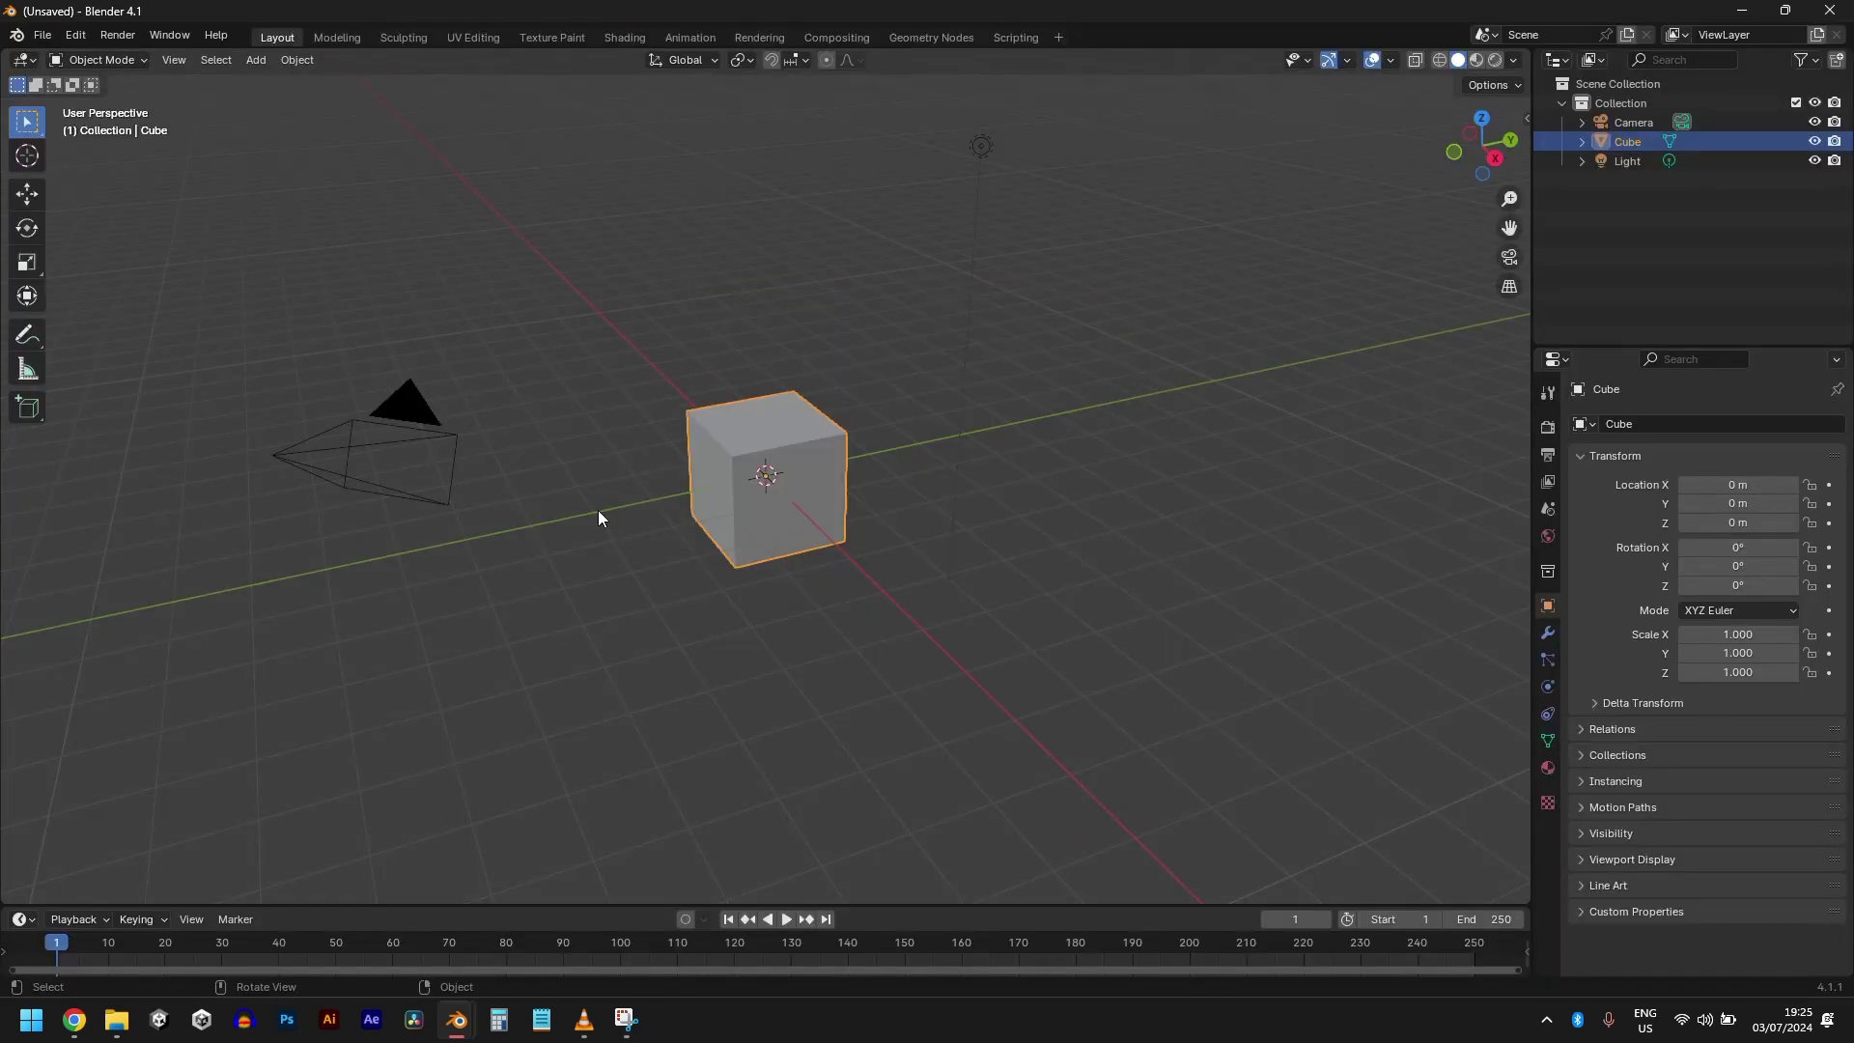
{"action": "key", "text": "a"}
{"action": "key", "text": "x"}
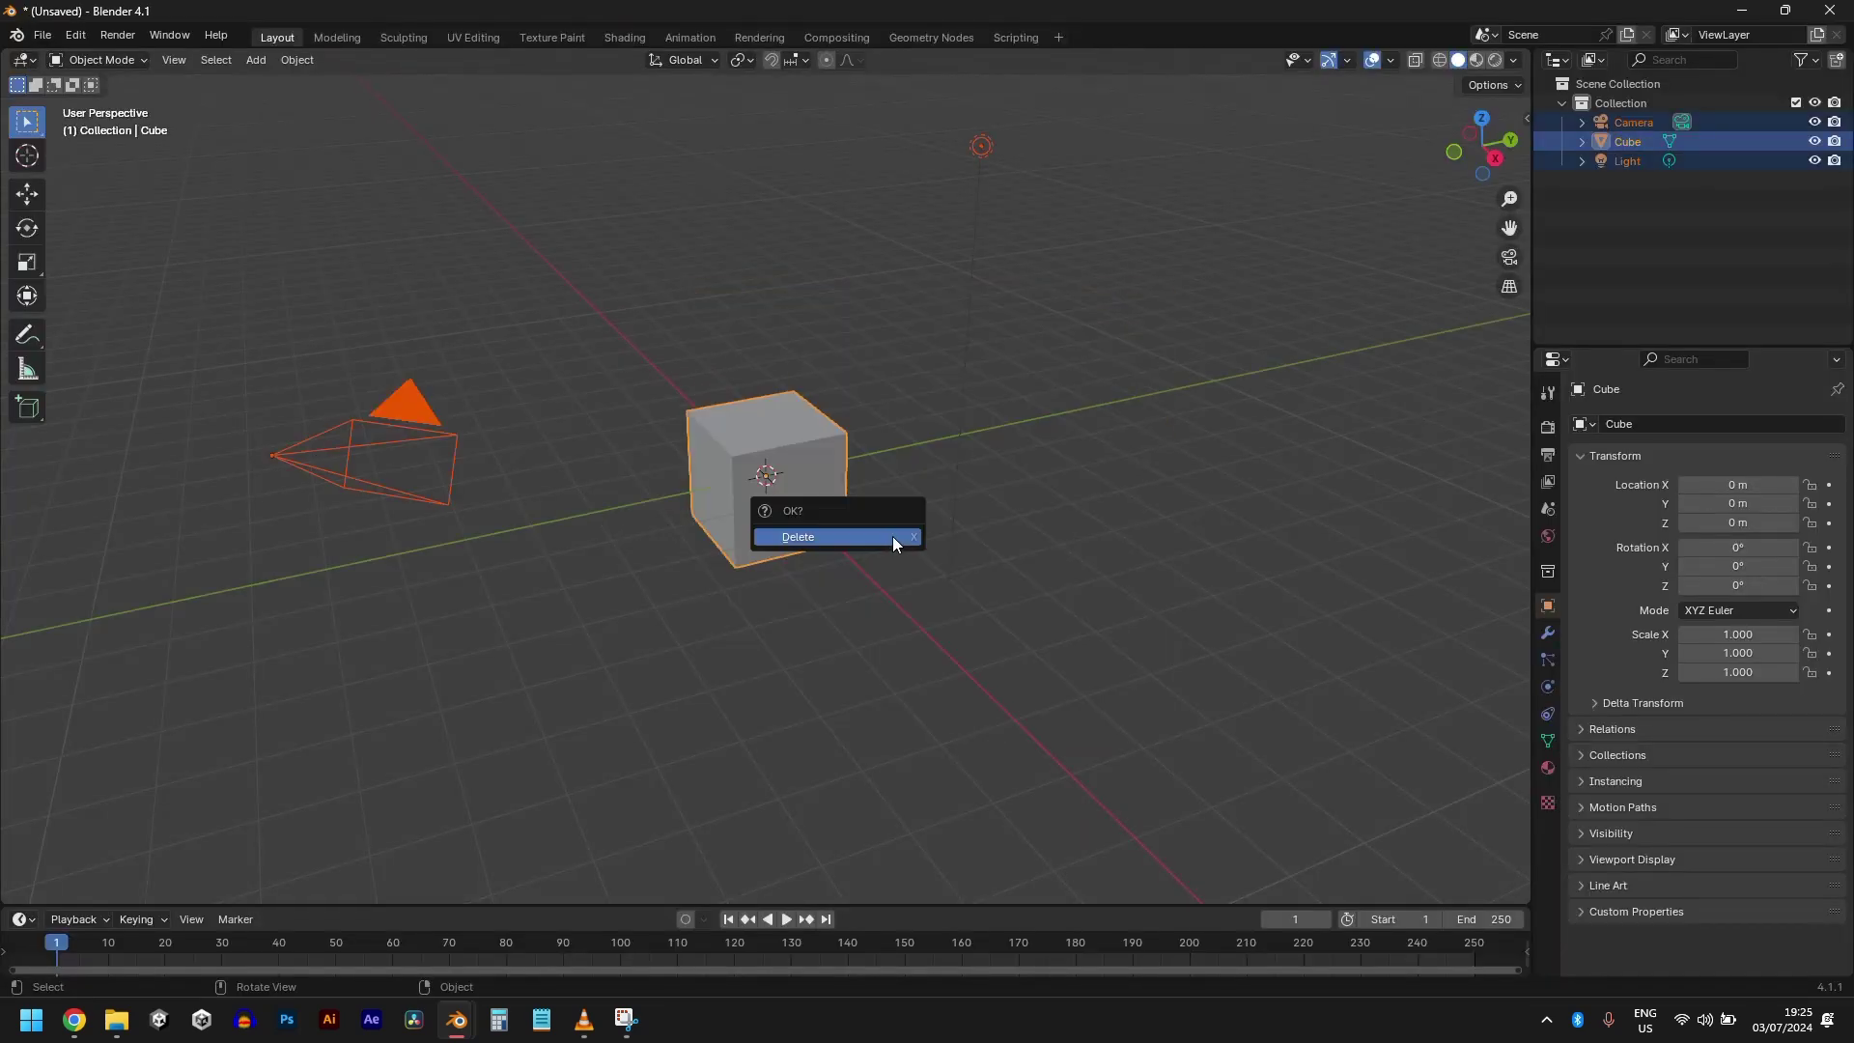
{"action": "left_click", "coordinate": [892, 536]}
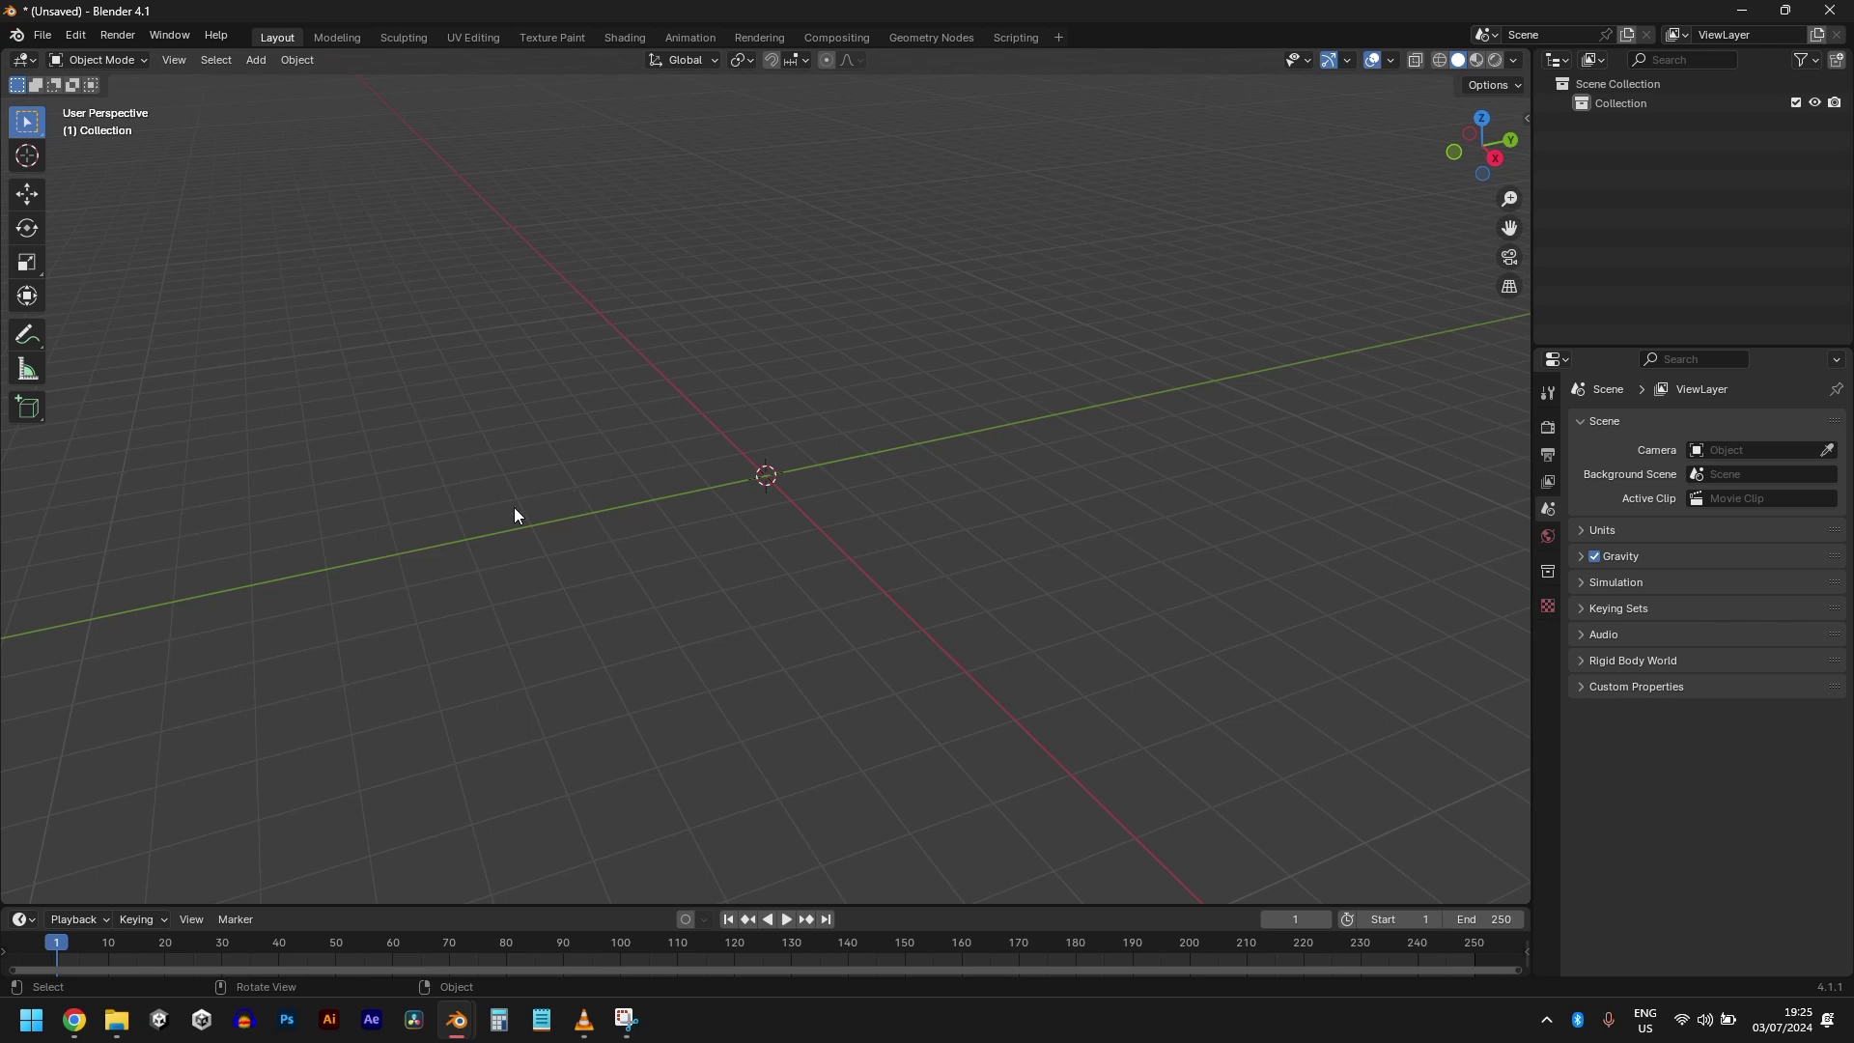
{"action": "middle_click_drag", "start_coordinate": [649, 439], "coordinate": [784, 506]}
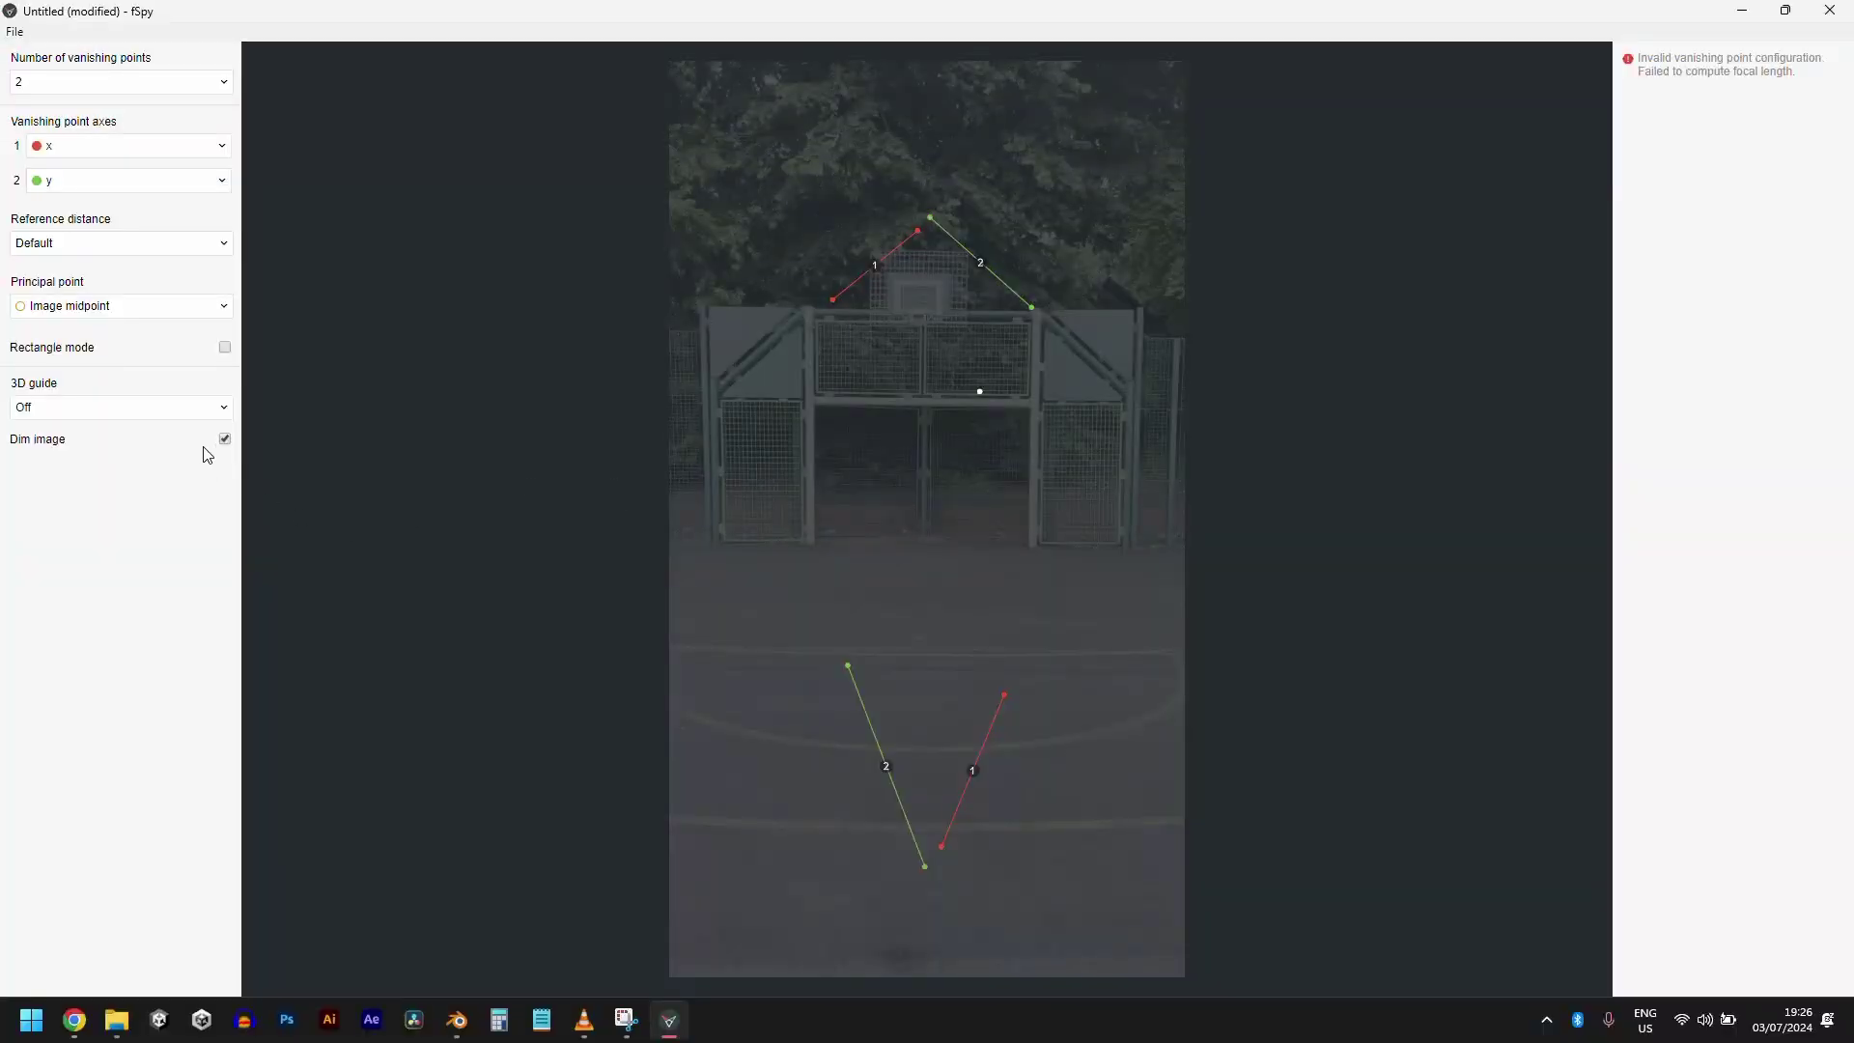
- Turn off image dimming and set the vanishing axes to y (first) and -z (second)
{"action": "left_click", "coordinate": [224, 439]}
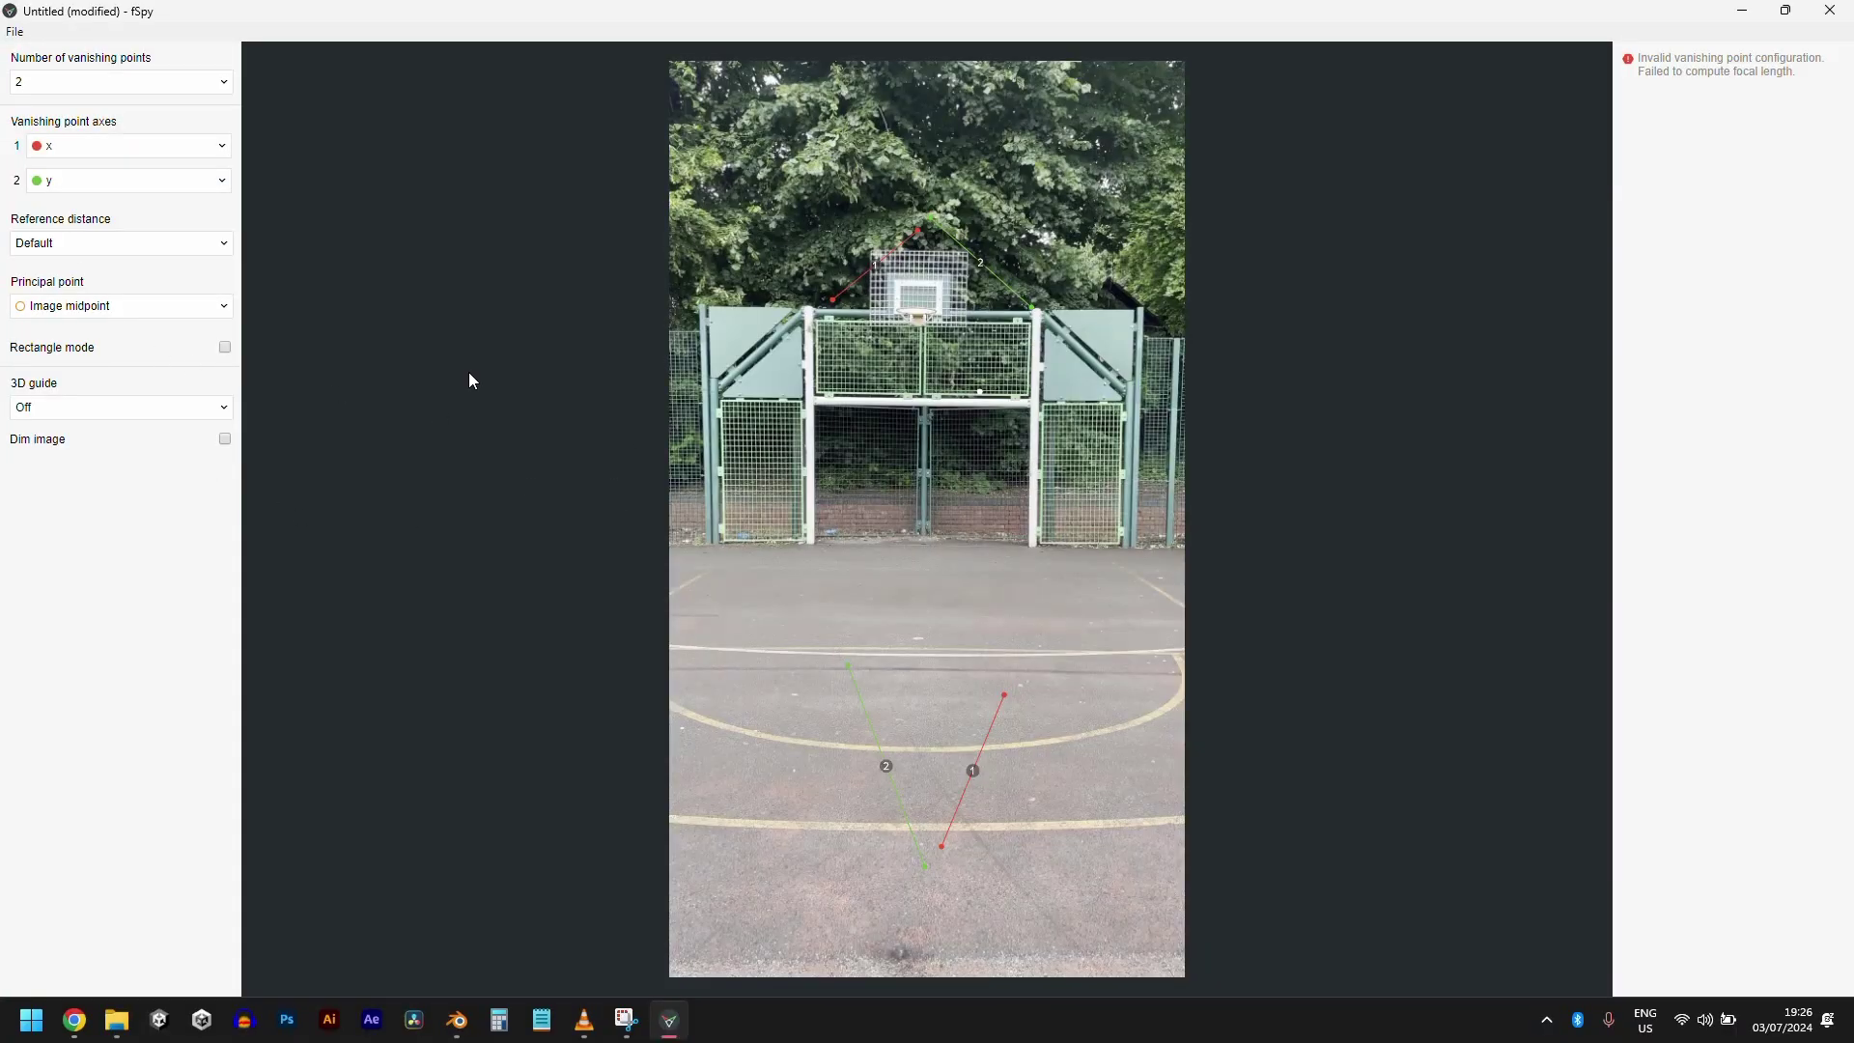
{"action": "left_click", "coordinate": [87, 186]}
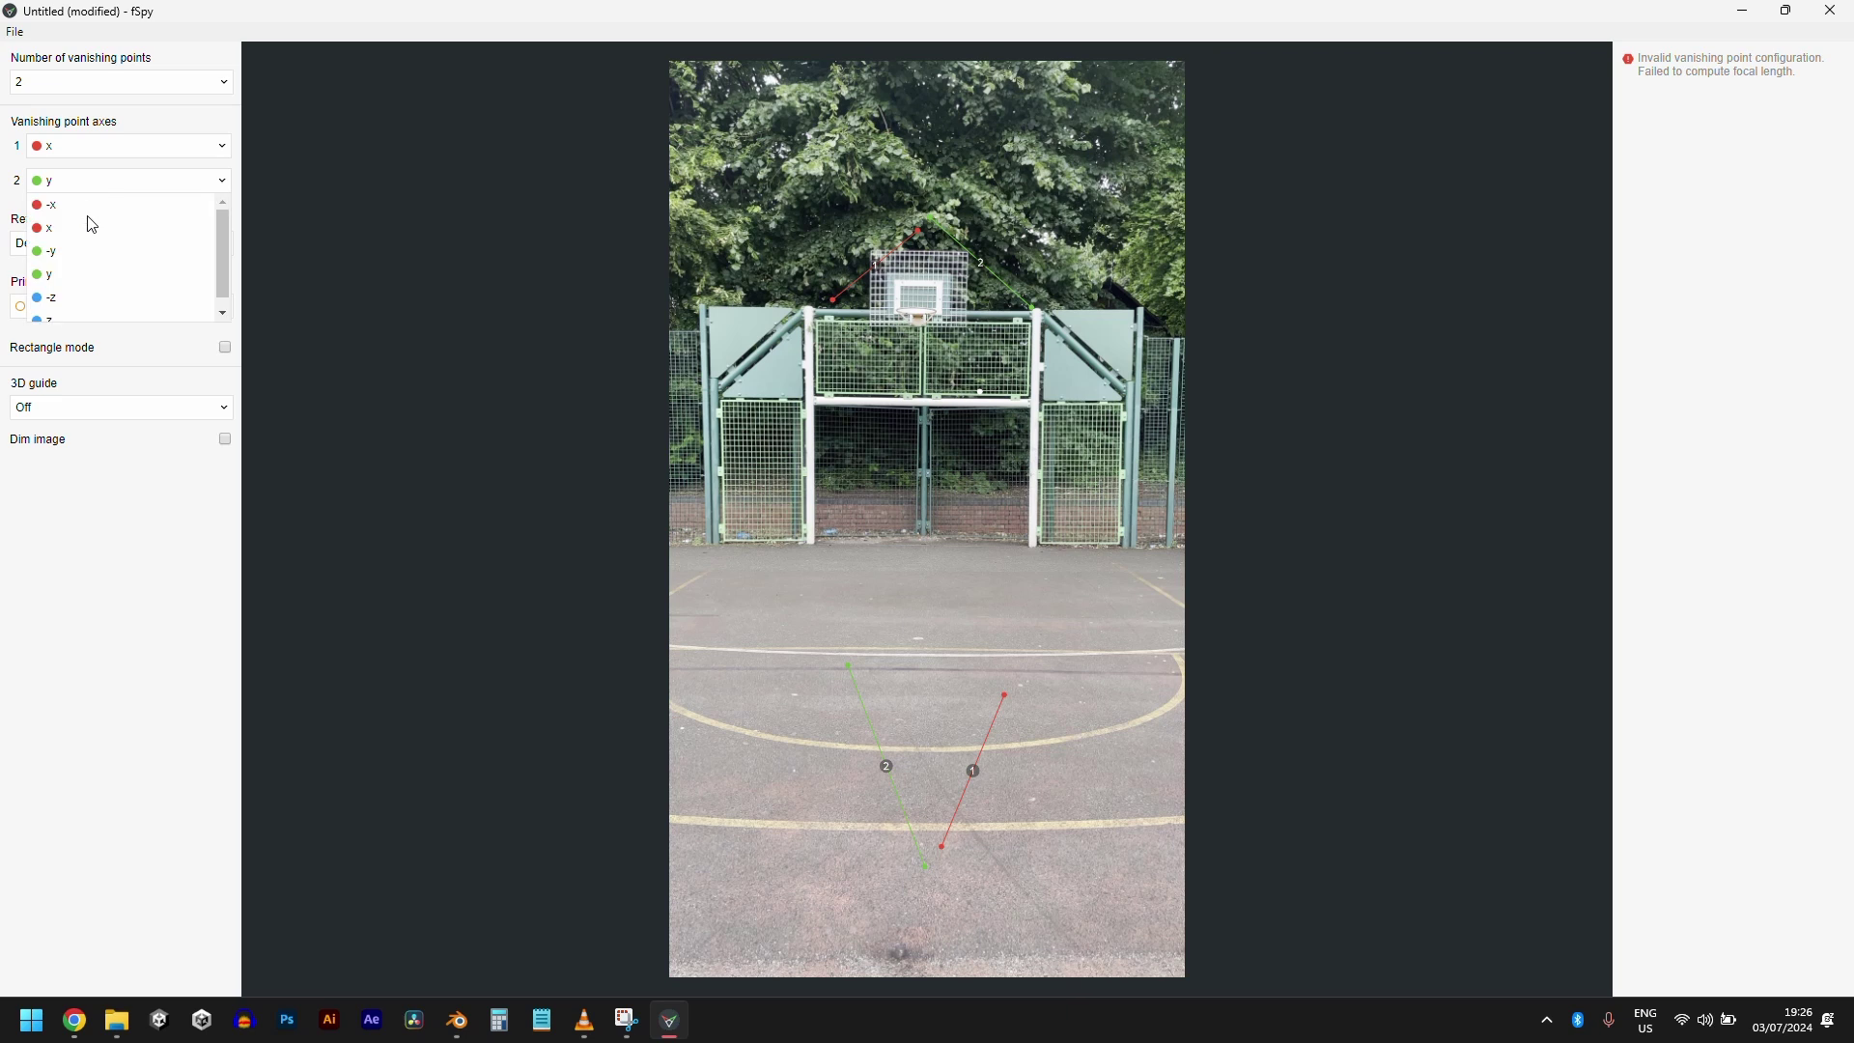
{"action": "left_click", "coordinate": [73, 298]}
{"action": "left_click", "coordinate": [124, 148]}
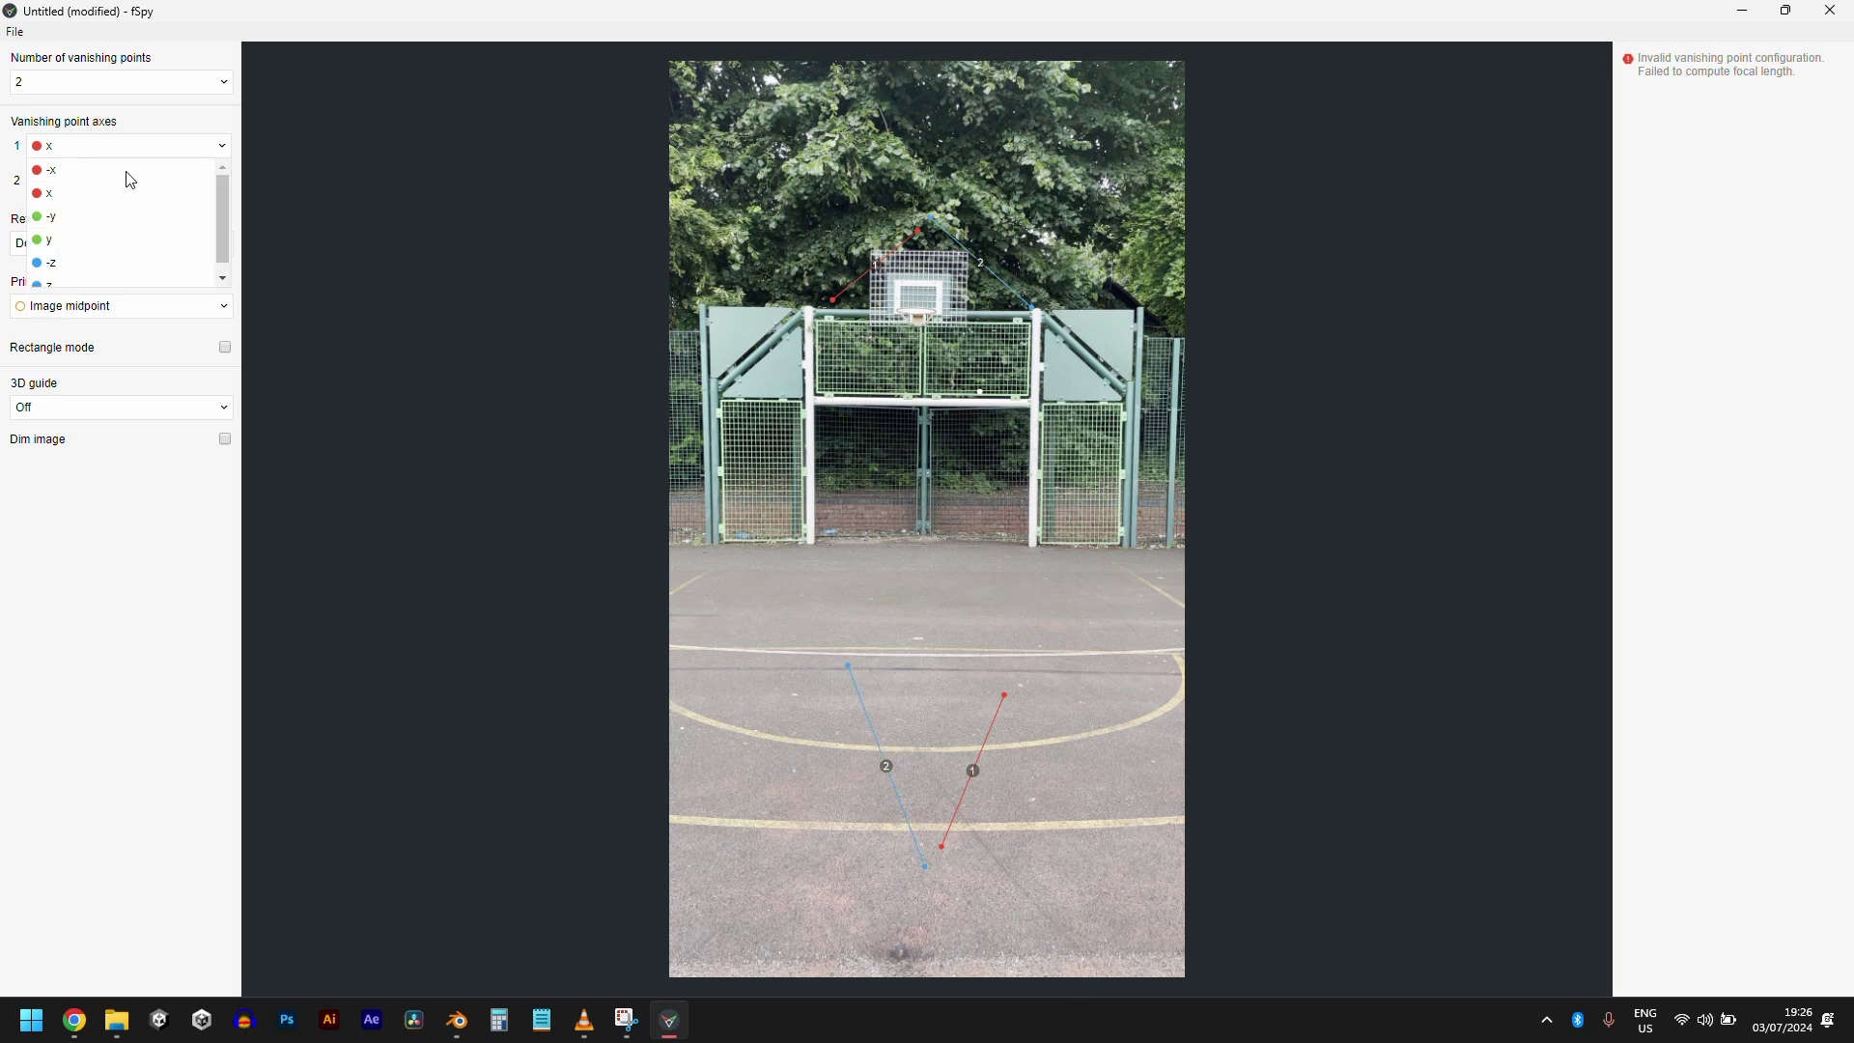
{"action": "left_click", "coordinate": [89, 240]}
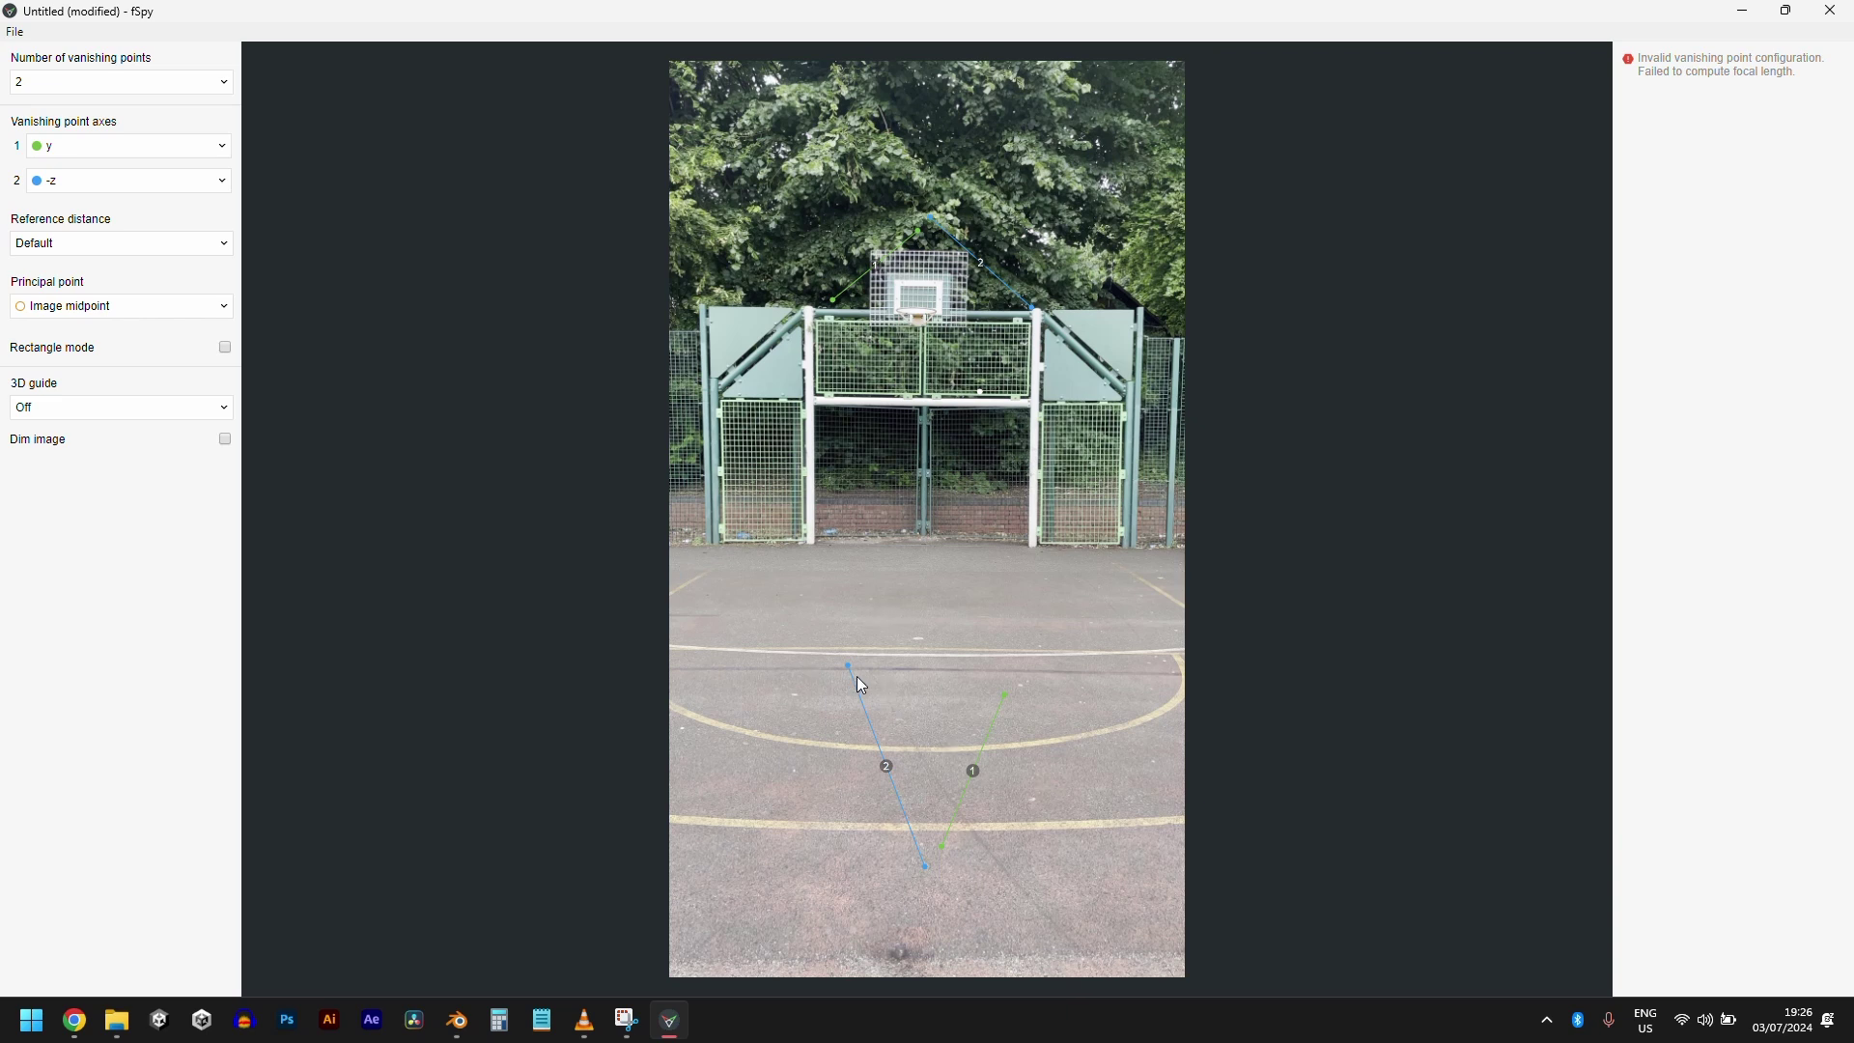
- Align both blue lines with the goal posts and adjust the green line's upper end
{"action": "left_click_drag", "start_coordinate": [849, 667], "coordinate": [819, 316]}
{"action": "left_click_drag", "start_coordinate": [925, 866], "coordinate": [815, 539]}
{"action": "left_click_drag", "start_coordinate": [1002, 305], "coordinate": [1033, 547]}
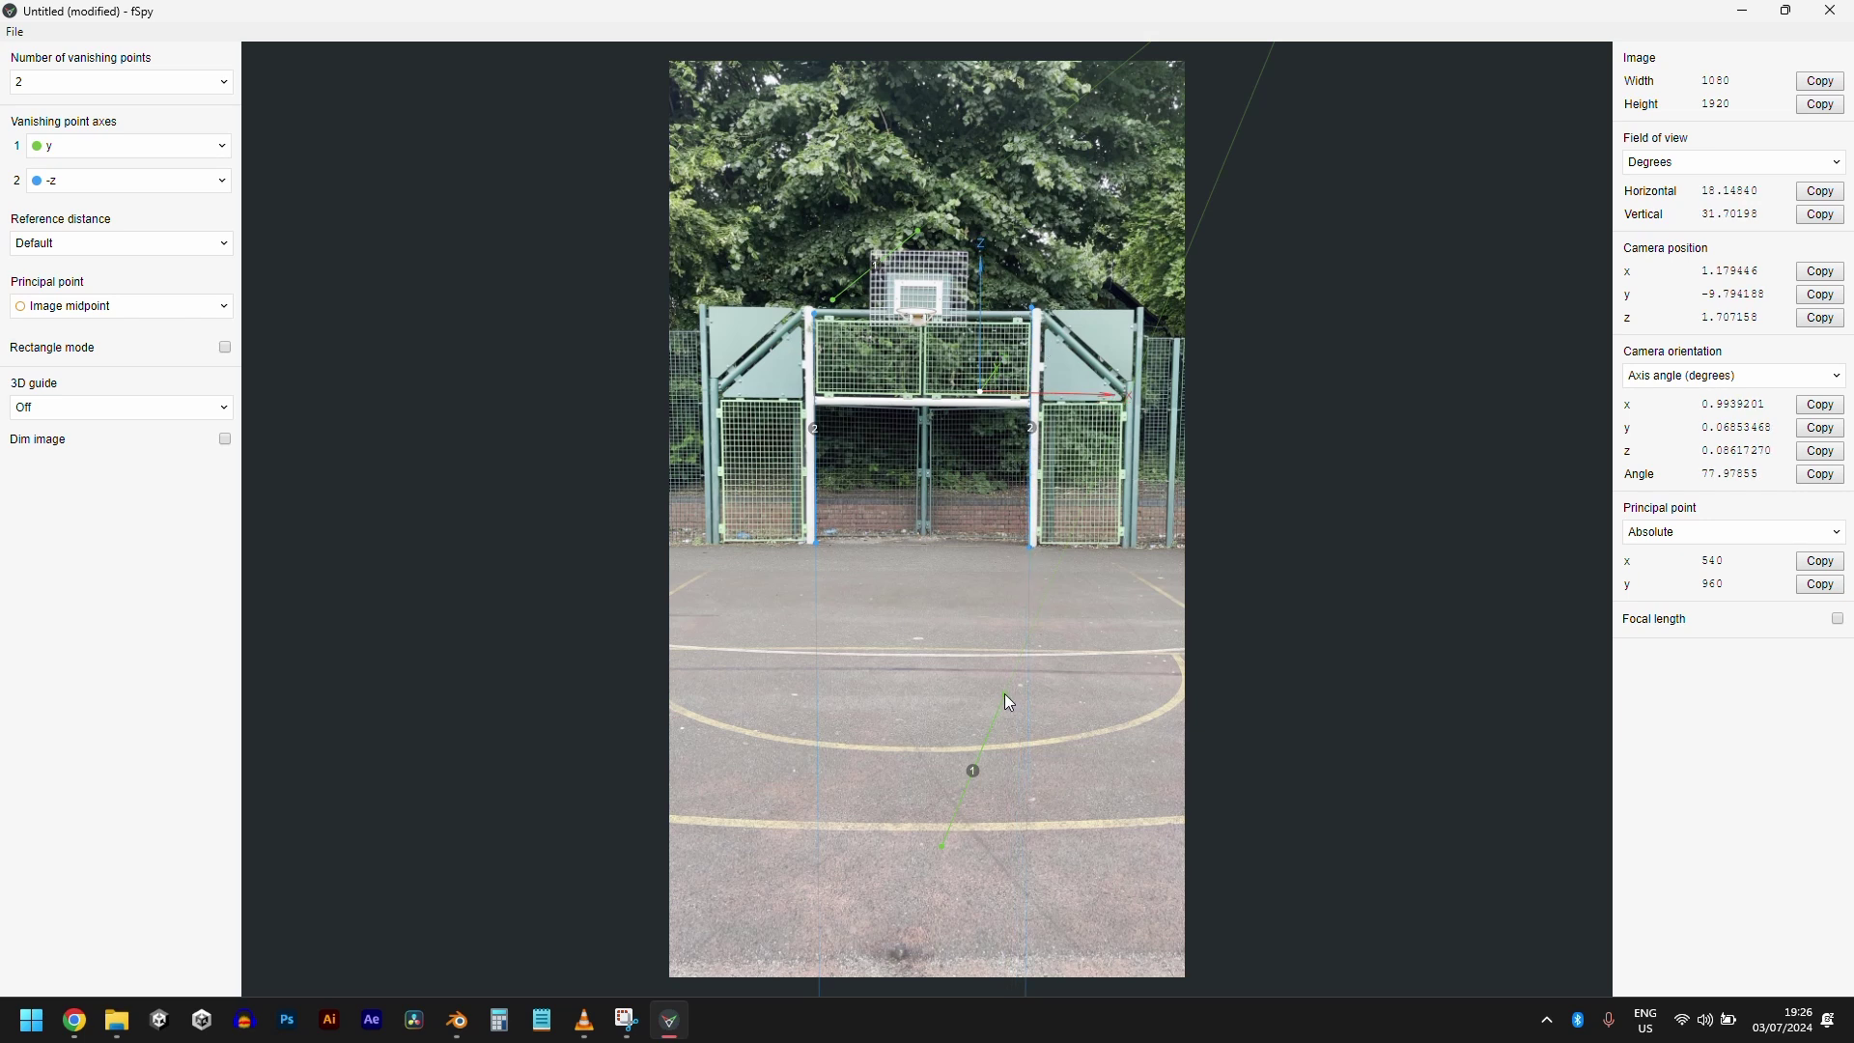
{"action": "mouse_move", "coordinate": [1005, 693]}
{"action": "left_mouse_down"}
{"action": "mouse_move", "coordinate": [703, 570]}
{"action": "mouse_move", "coordinate": [1100, 748]}
{"action": "mouse_move", "coordinate": [1087, 818]}
{"action": "mouse_move", "coordinate": [1008, 661]}
{"action": "left_mouse_up"}
- Change the first vanishing axis to x and lay the red lines along the court lines and fence base
{"action": "left_click", "coordinate": [133, 150]}
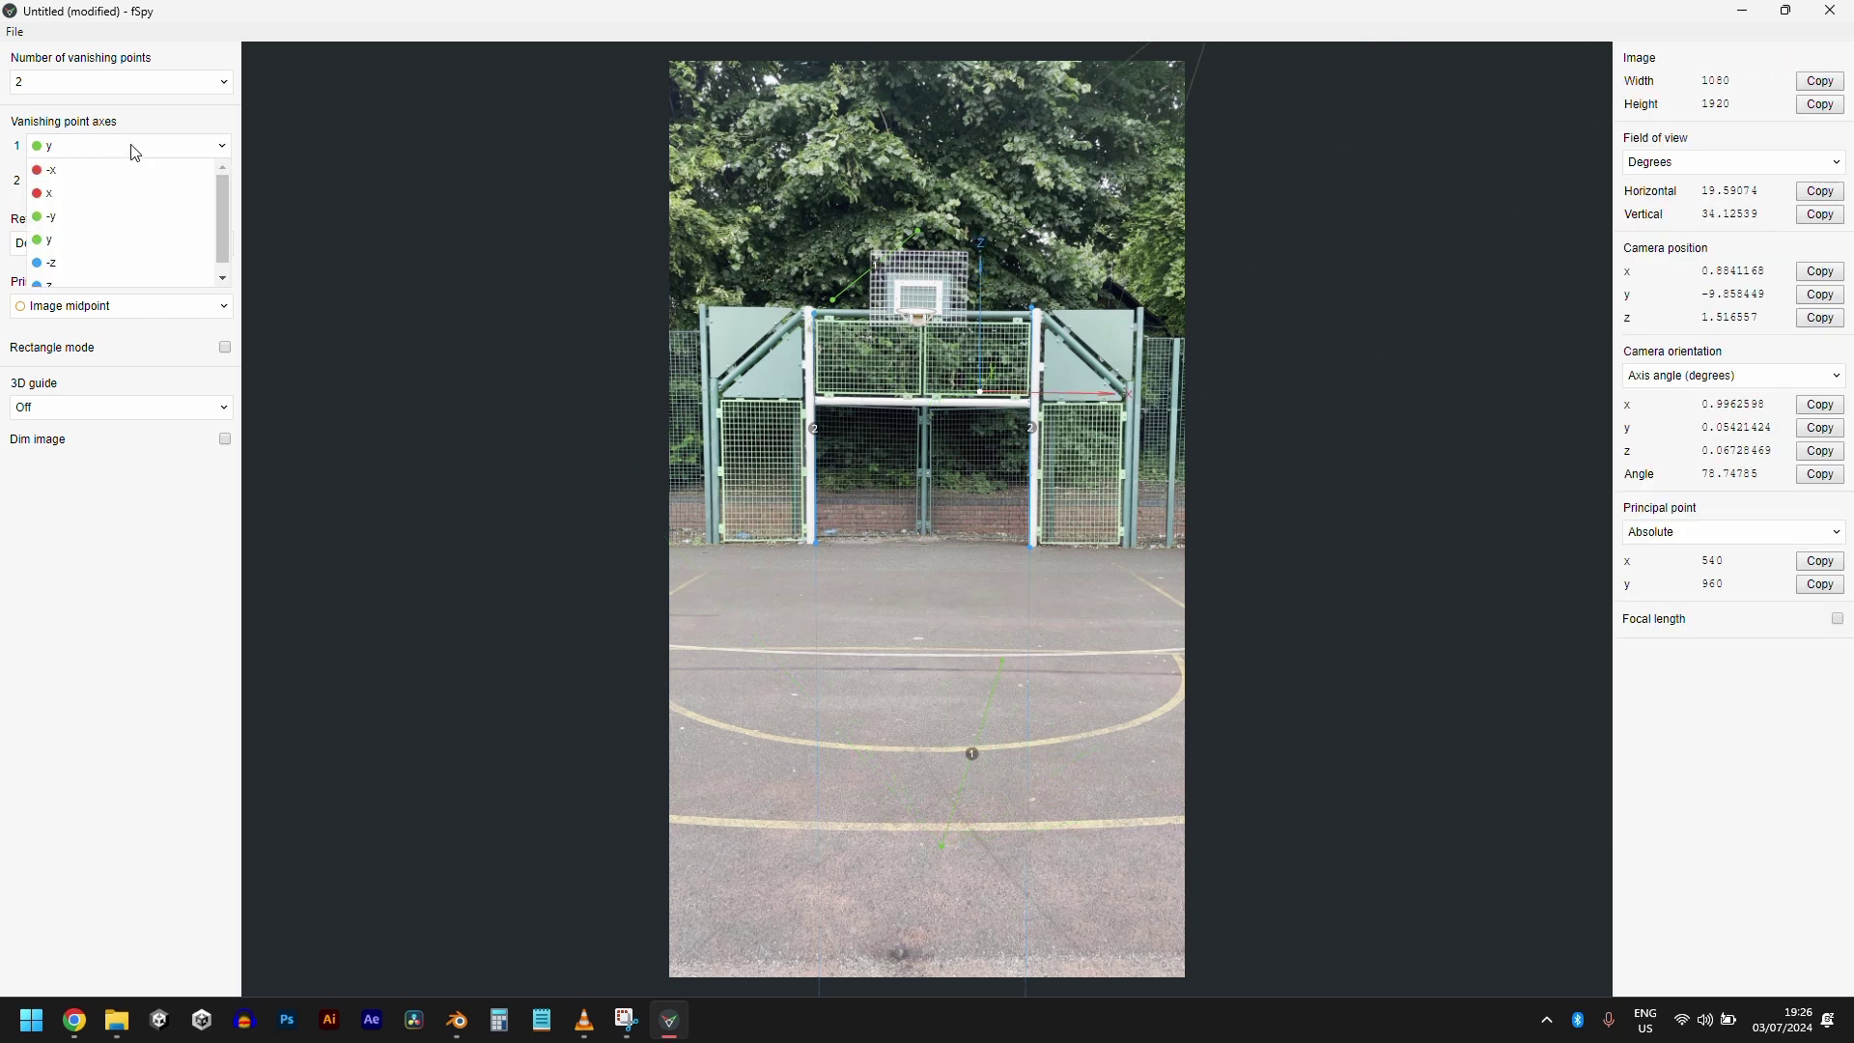
{"action": "left_click", "coordinate": [66, 193]}
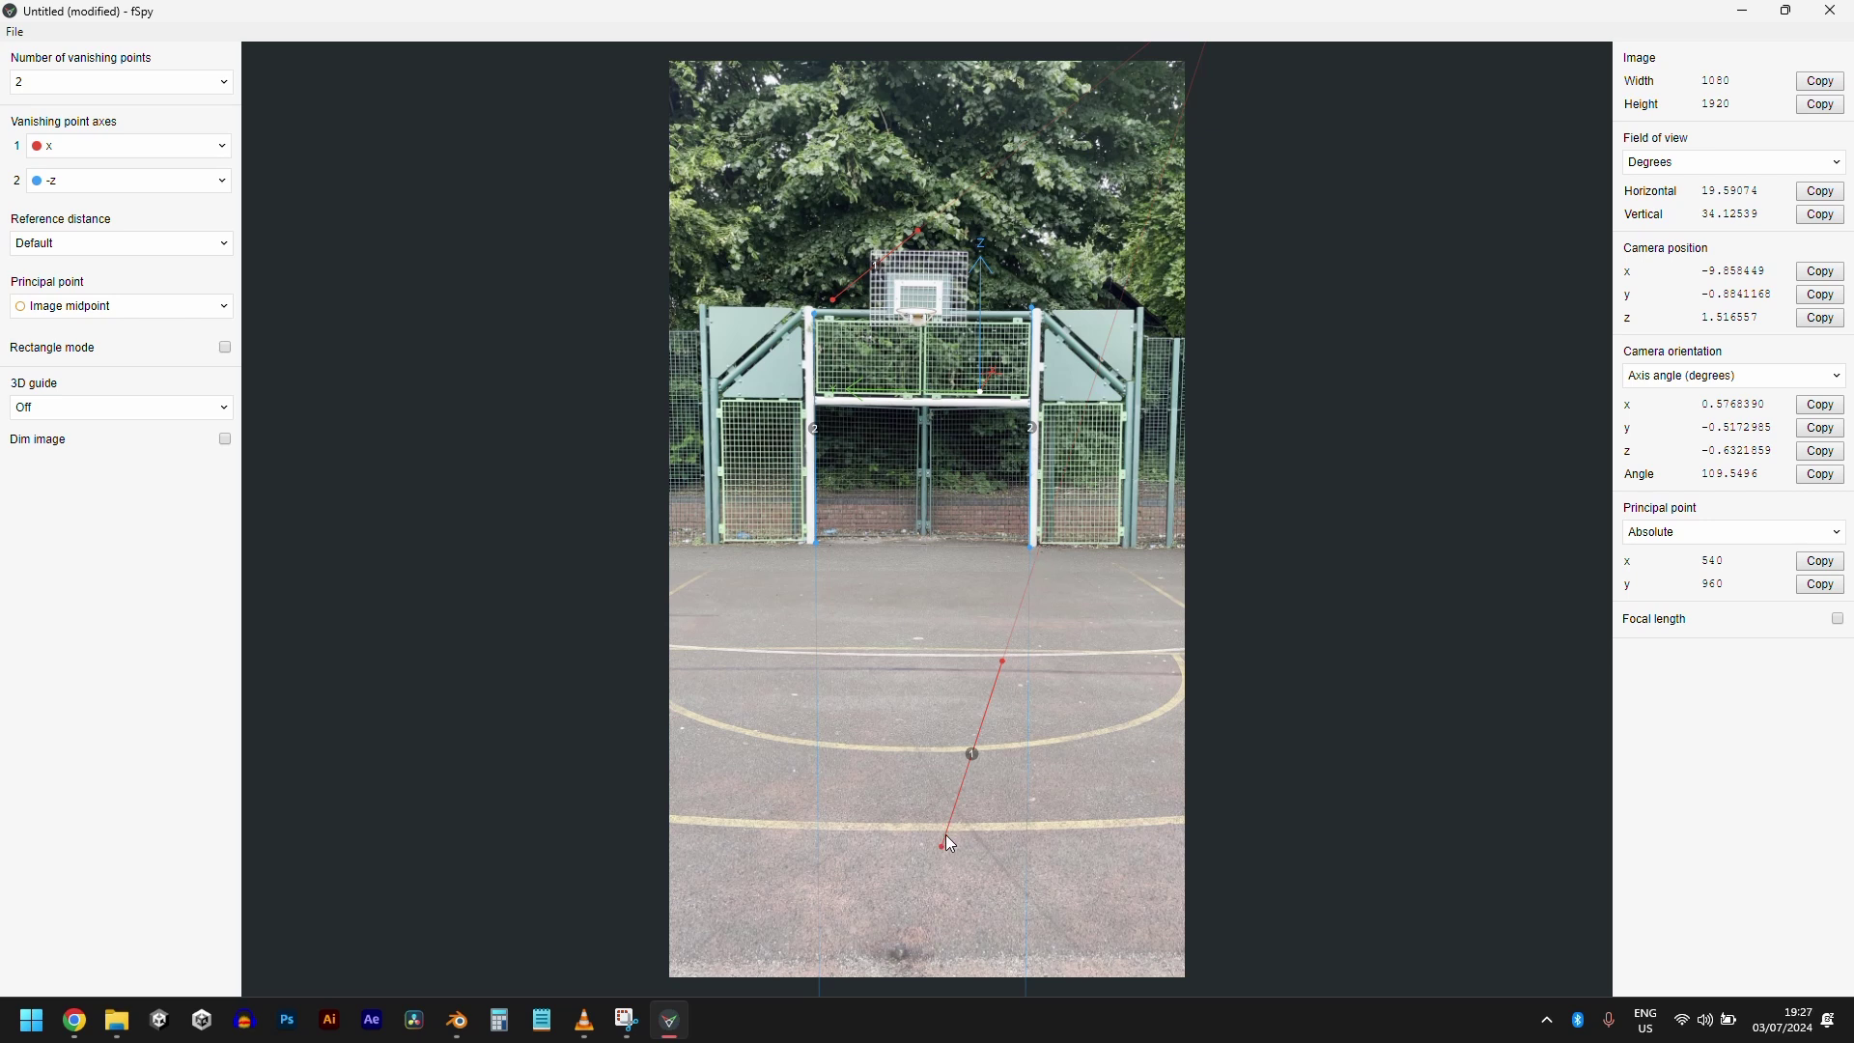
{"action": "left_click_drag", "start_coordinate": [944, 846], "coordinate": [704, 668]}
{"action": "left_click_drag", "start_coordinate": [1005, 660], "coordinate": [1128, 672]}
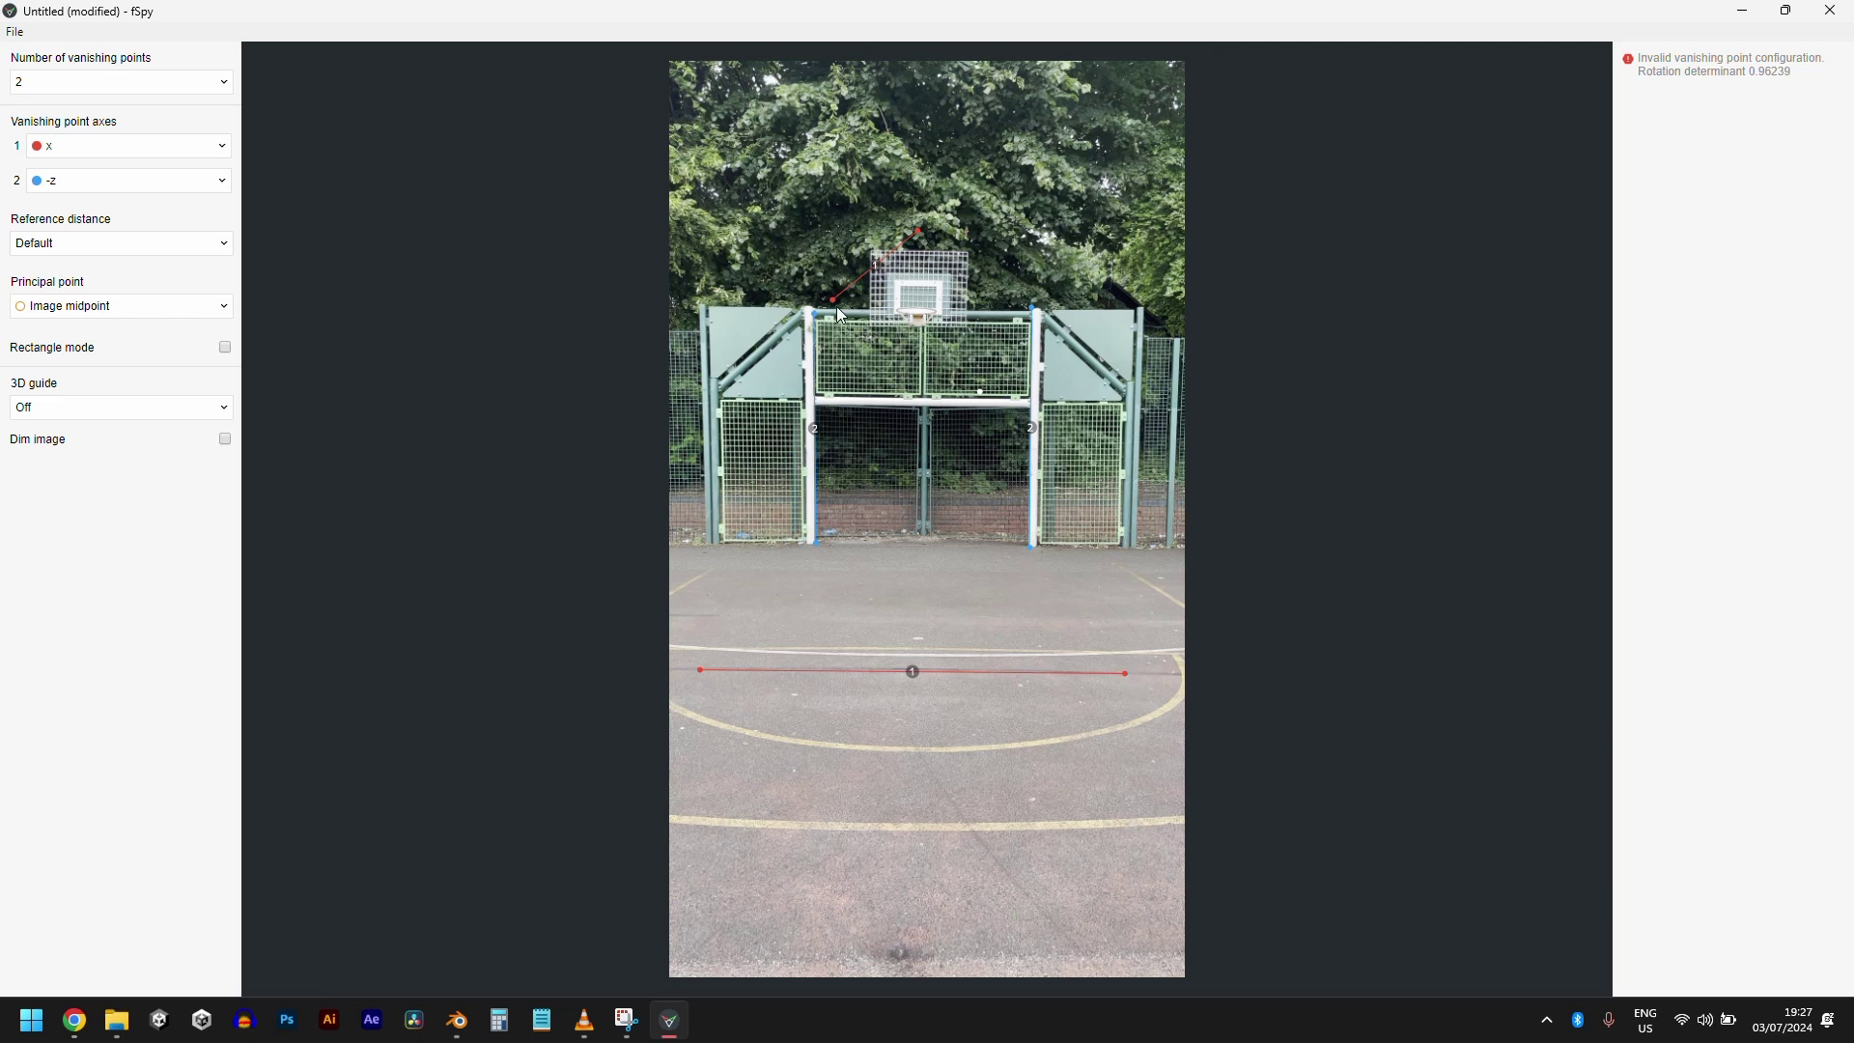
{"action": "left_click_drag", "start_coordinate": [834, 302], "coordinate": [726, 541]}
{"action": "left_click_drag", "start_coordinate": [932, 246], "coordinate": [1144, 547]}
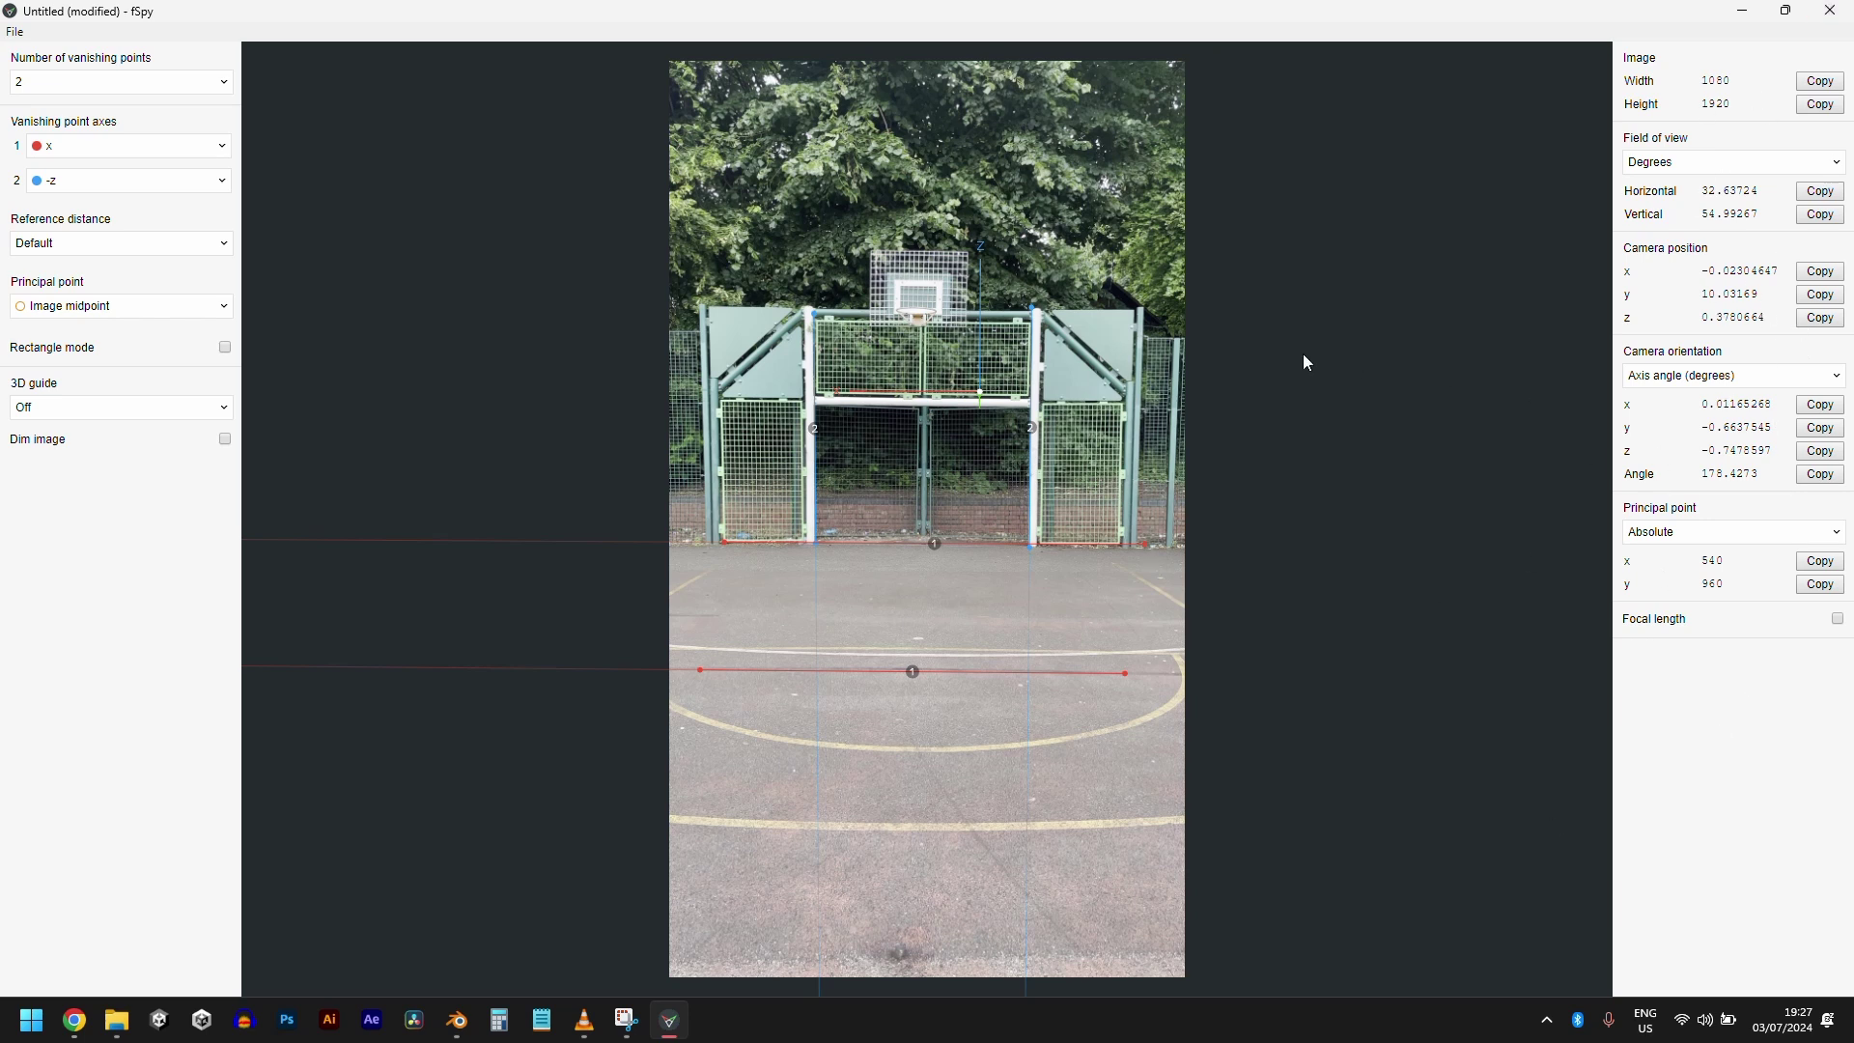
- Save the fSpy project as VFXDay3.fspy
{"action": "key", "text": "ctrl+s"}
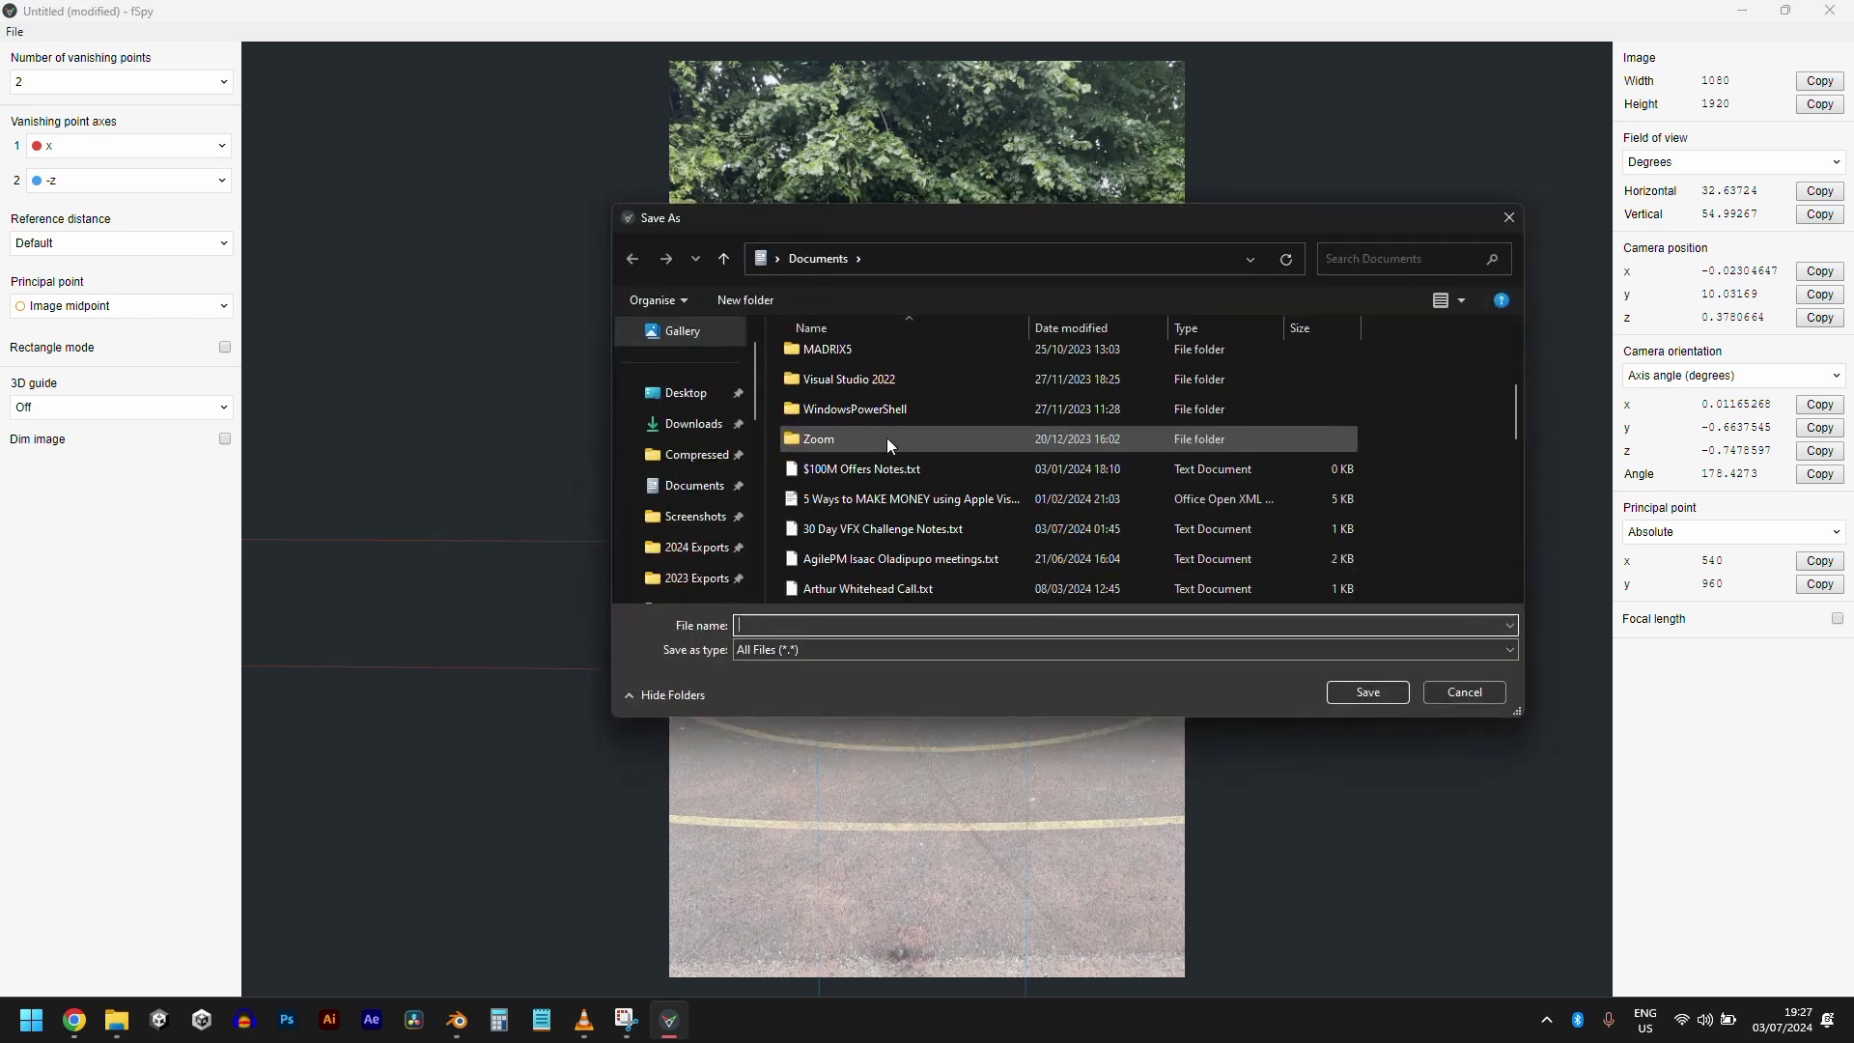
{"action": "scroll", "coordinate": [869, 503], "scroll_direction": "down", "scroll_amount": 5}
{"action": "left_click", "coordinate": [839, 592]}
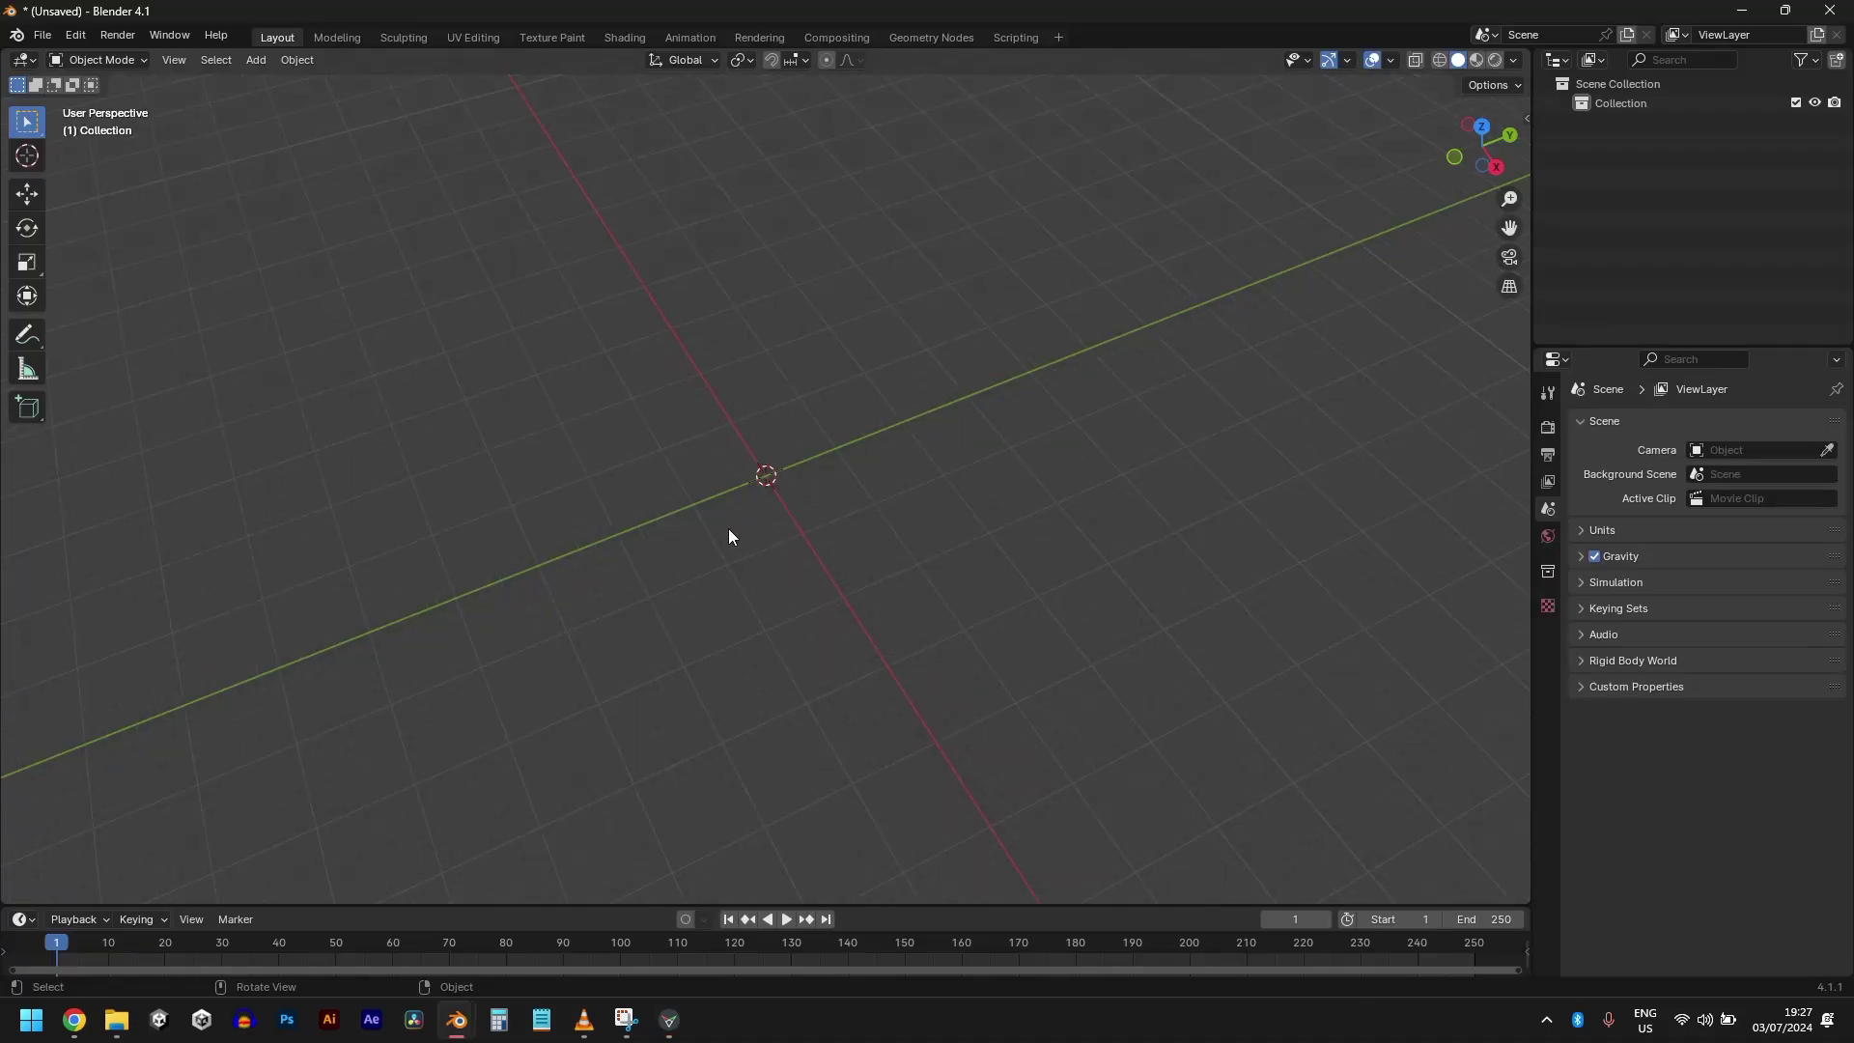
- Import the VFXDay3.fspy camera with its court background image into Blender
{"action": "middle_click_drag", "start_coordinate": [729, 526], "coordinate": [795, 417]}
{"action": "left_click", "coordinate": [43, 35]}
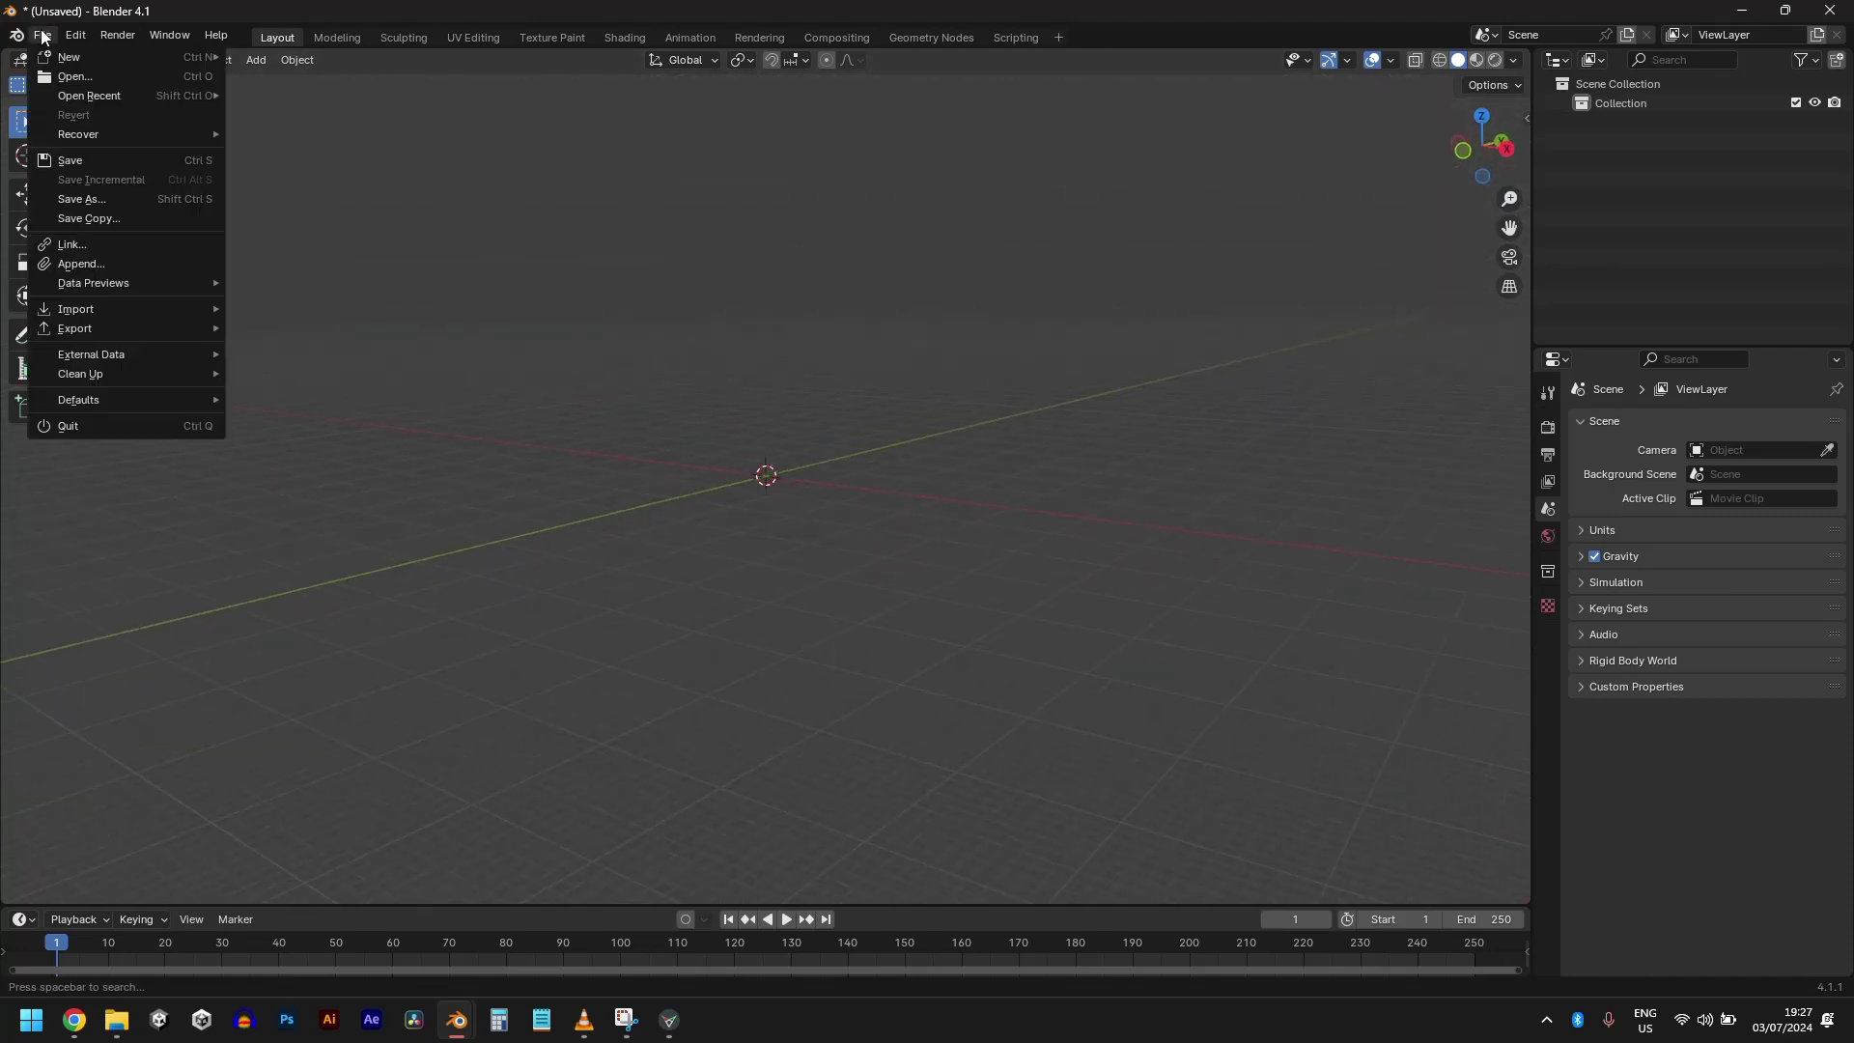
{"action": "mouse_move", "coordinate": [178, 313]}
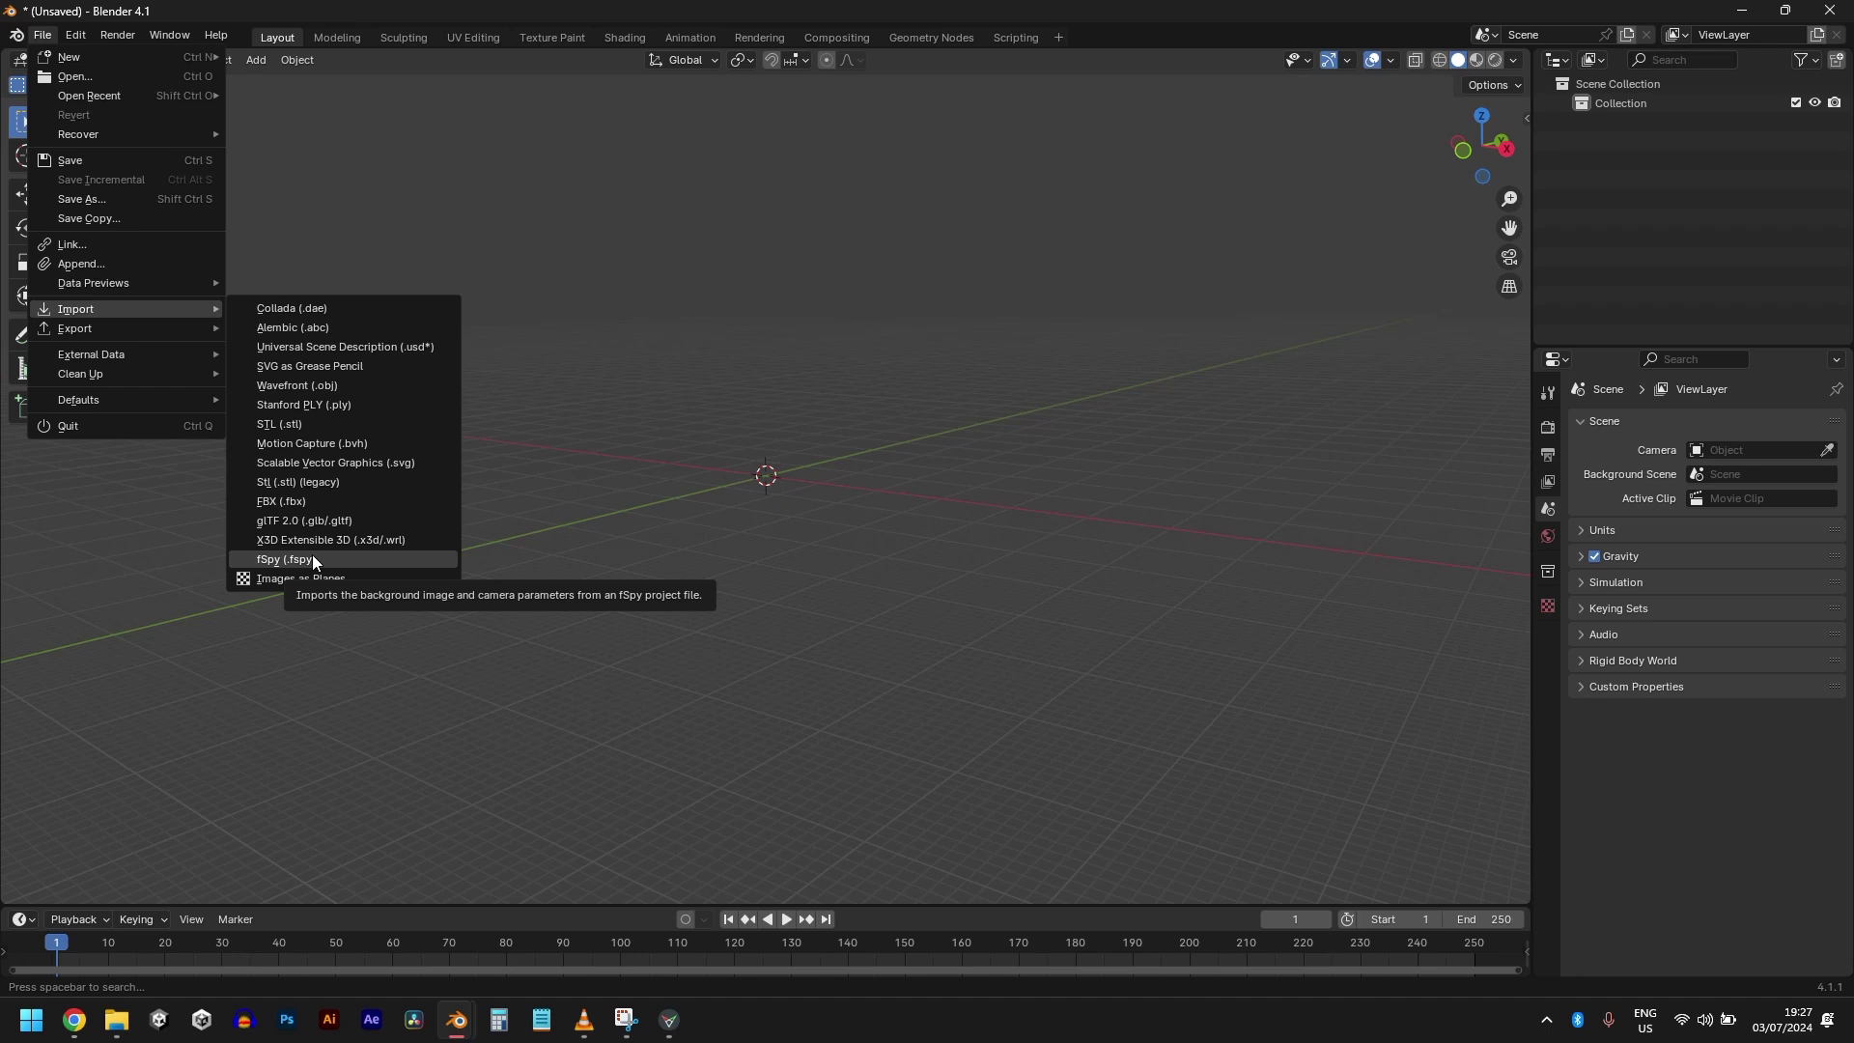
{"action": "left_click", "coordinate": [313, 560]}
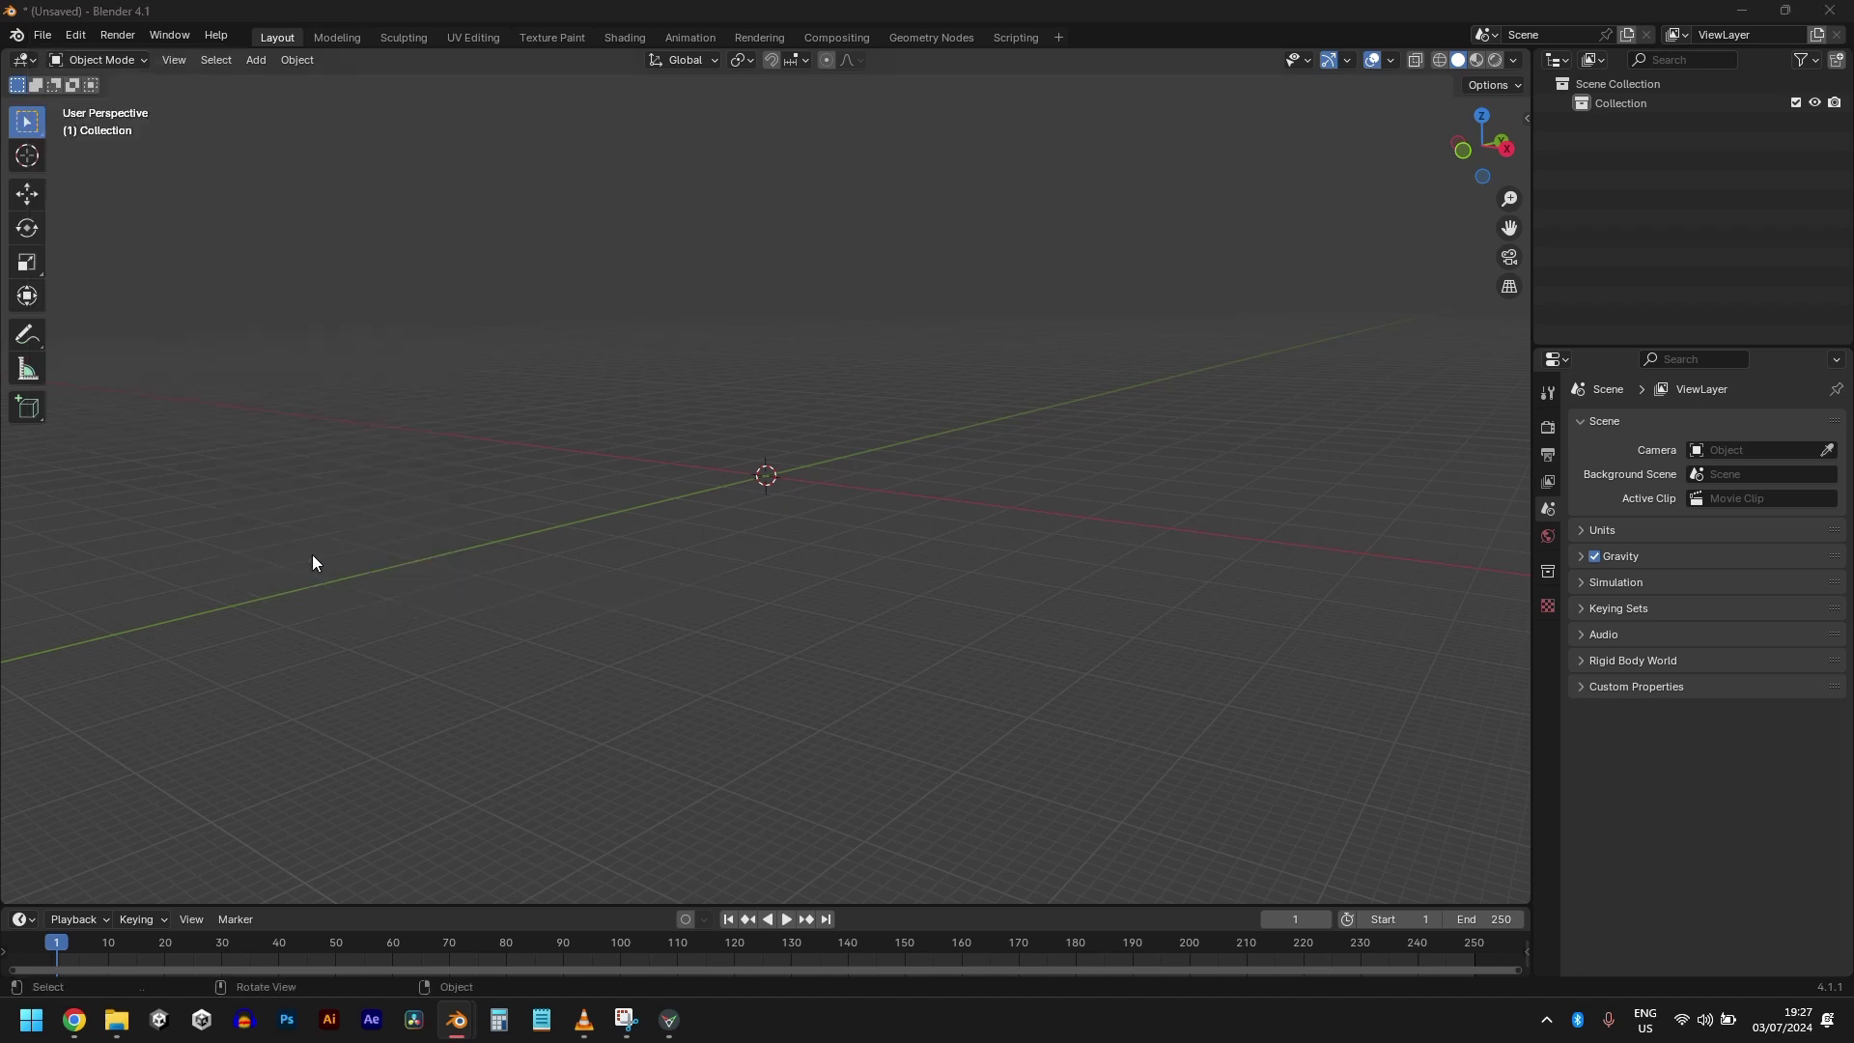
{"action": "double_click", "coordinate": [720, 427]}
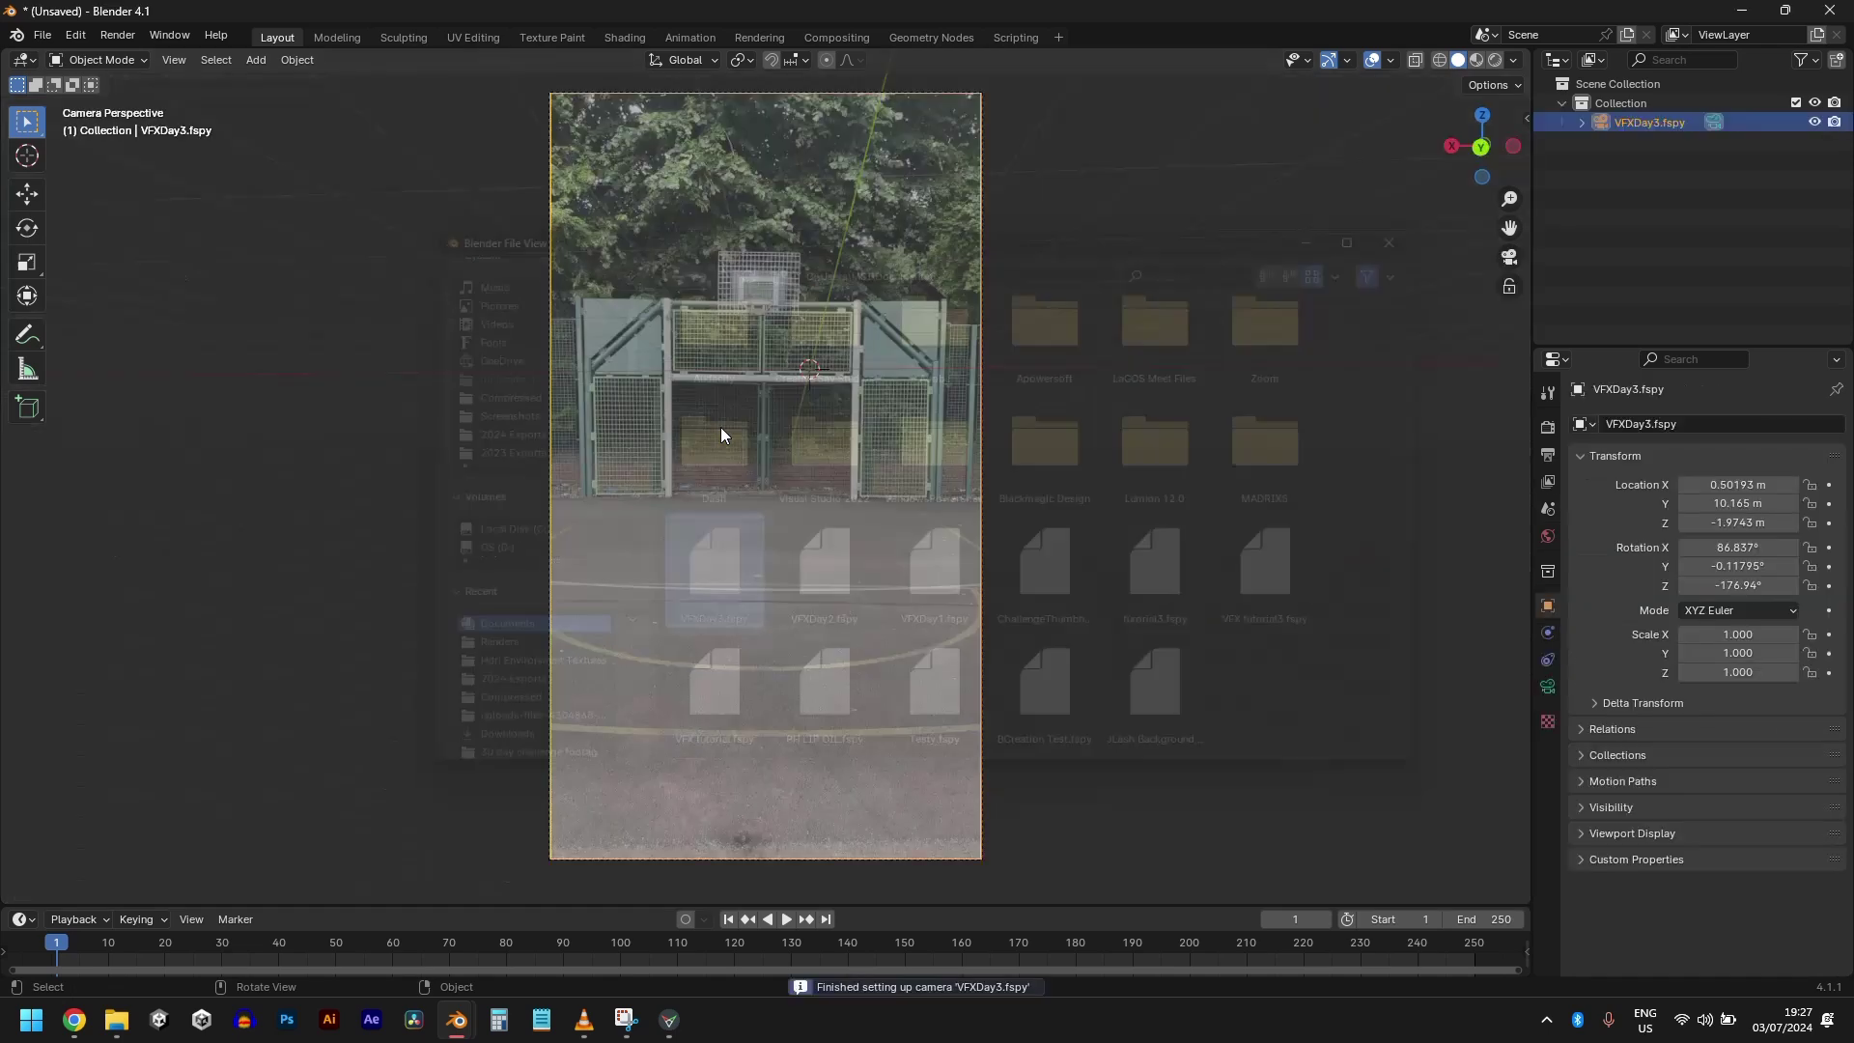
- Raise the camera vertically to Location Z 1.5928 m
{"action": "key", "text": "g"}
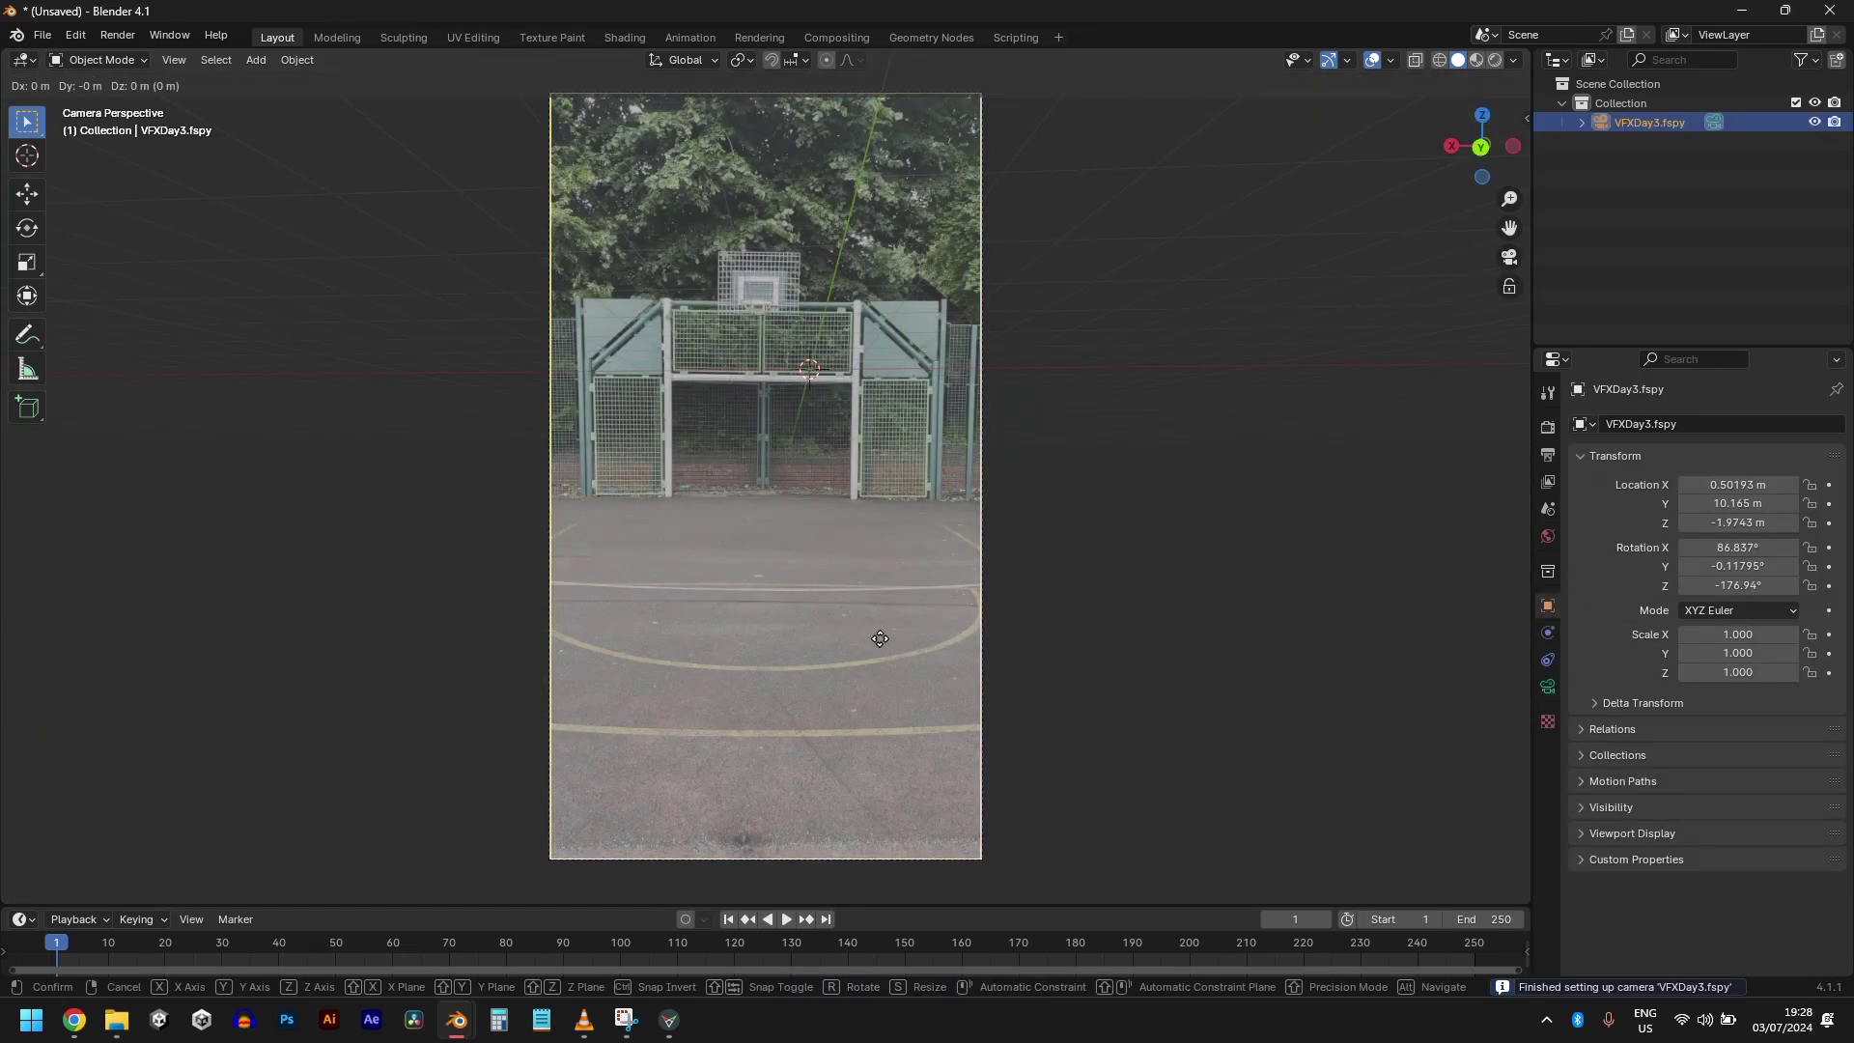
{"action": "key", "text": "z"}
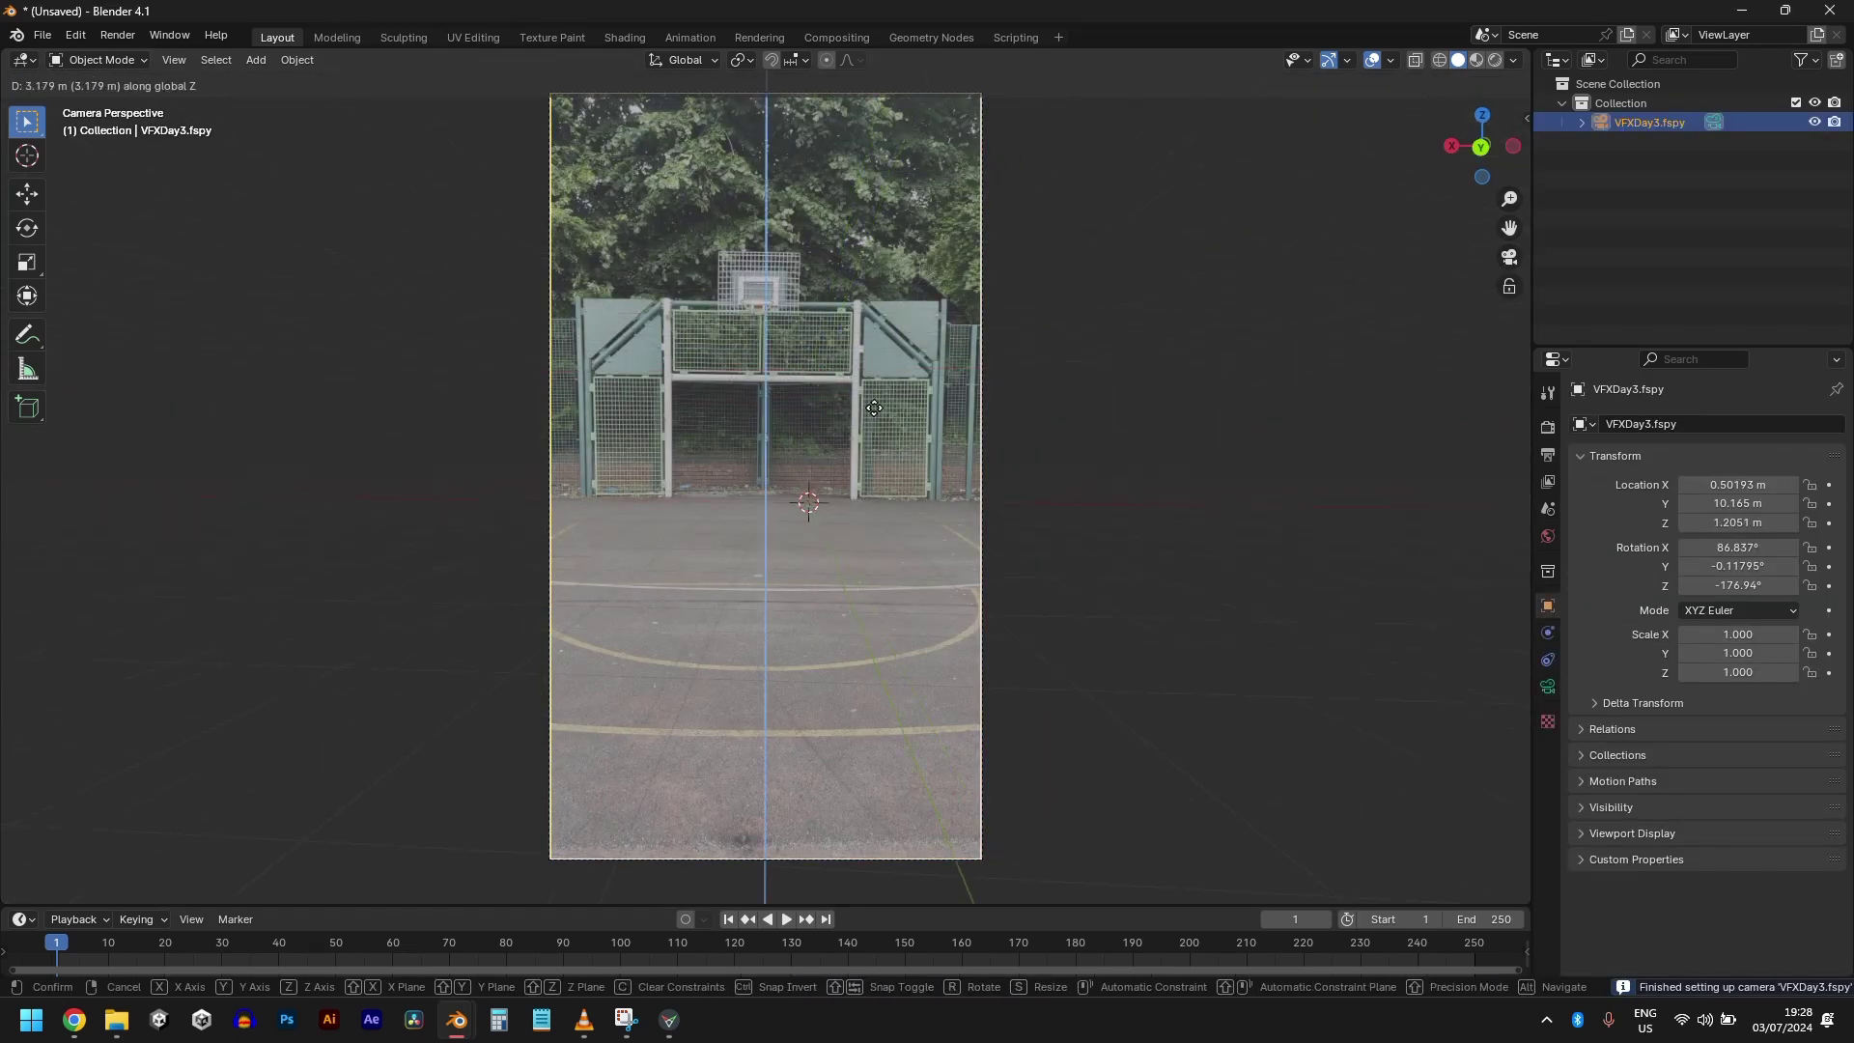
{"action": "mouse_move", "coordinate": [874, 376]}
{"action": "left_click", "coordinate": [886, 471]}
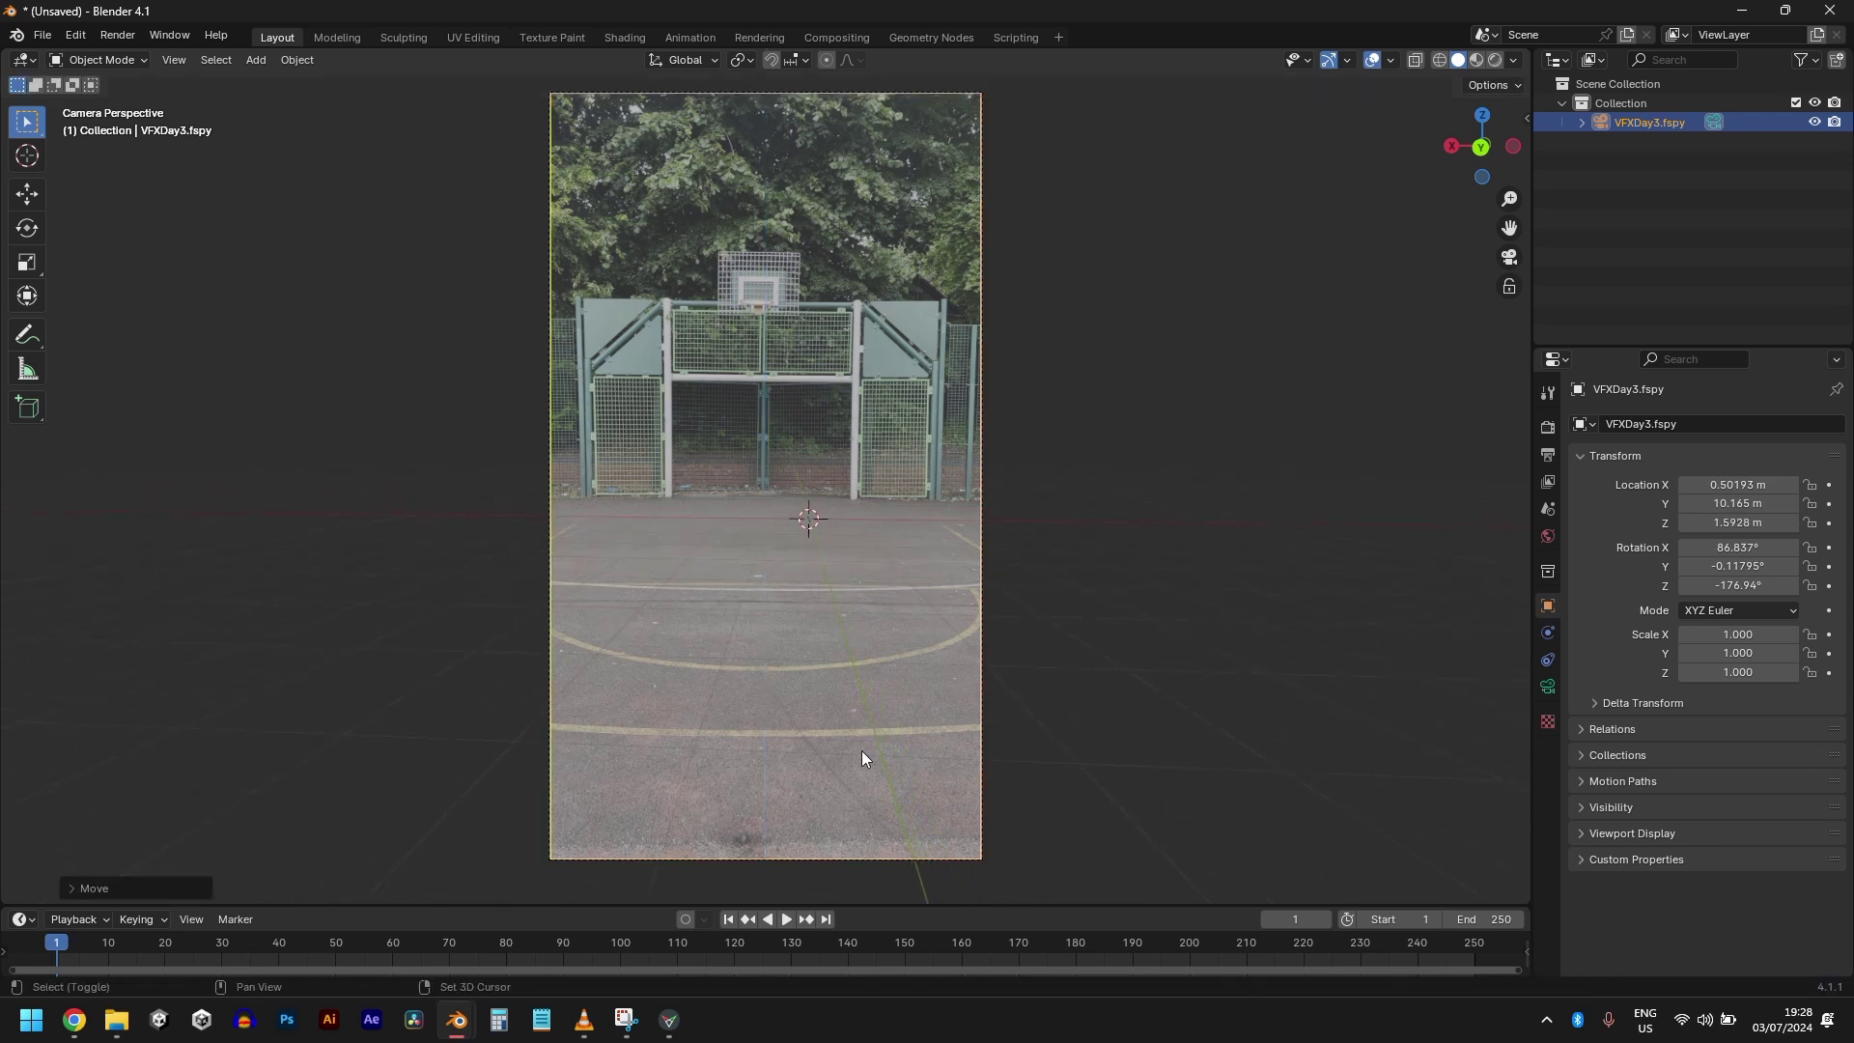
- Add a plane and scale it up to about 4.01
{"action": "key", "text": "shift+a"}
{"action": "mouse_move", "coordinate": [763, 616]}
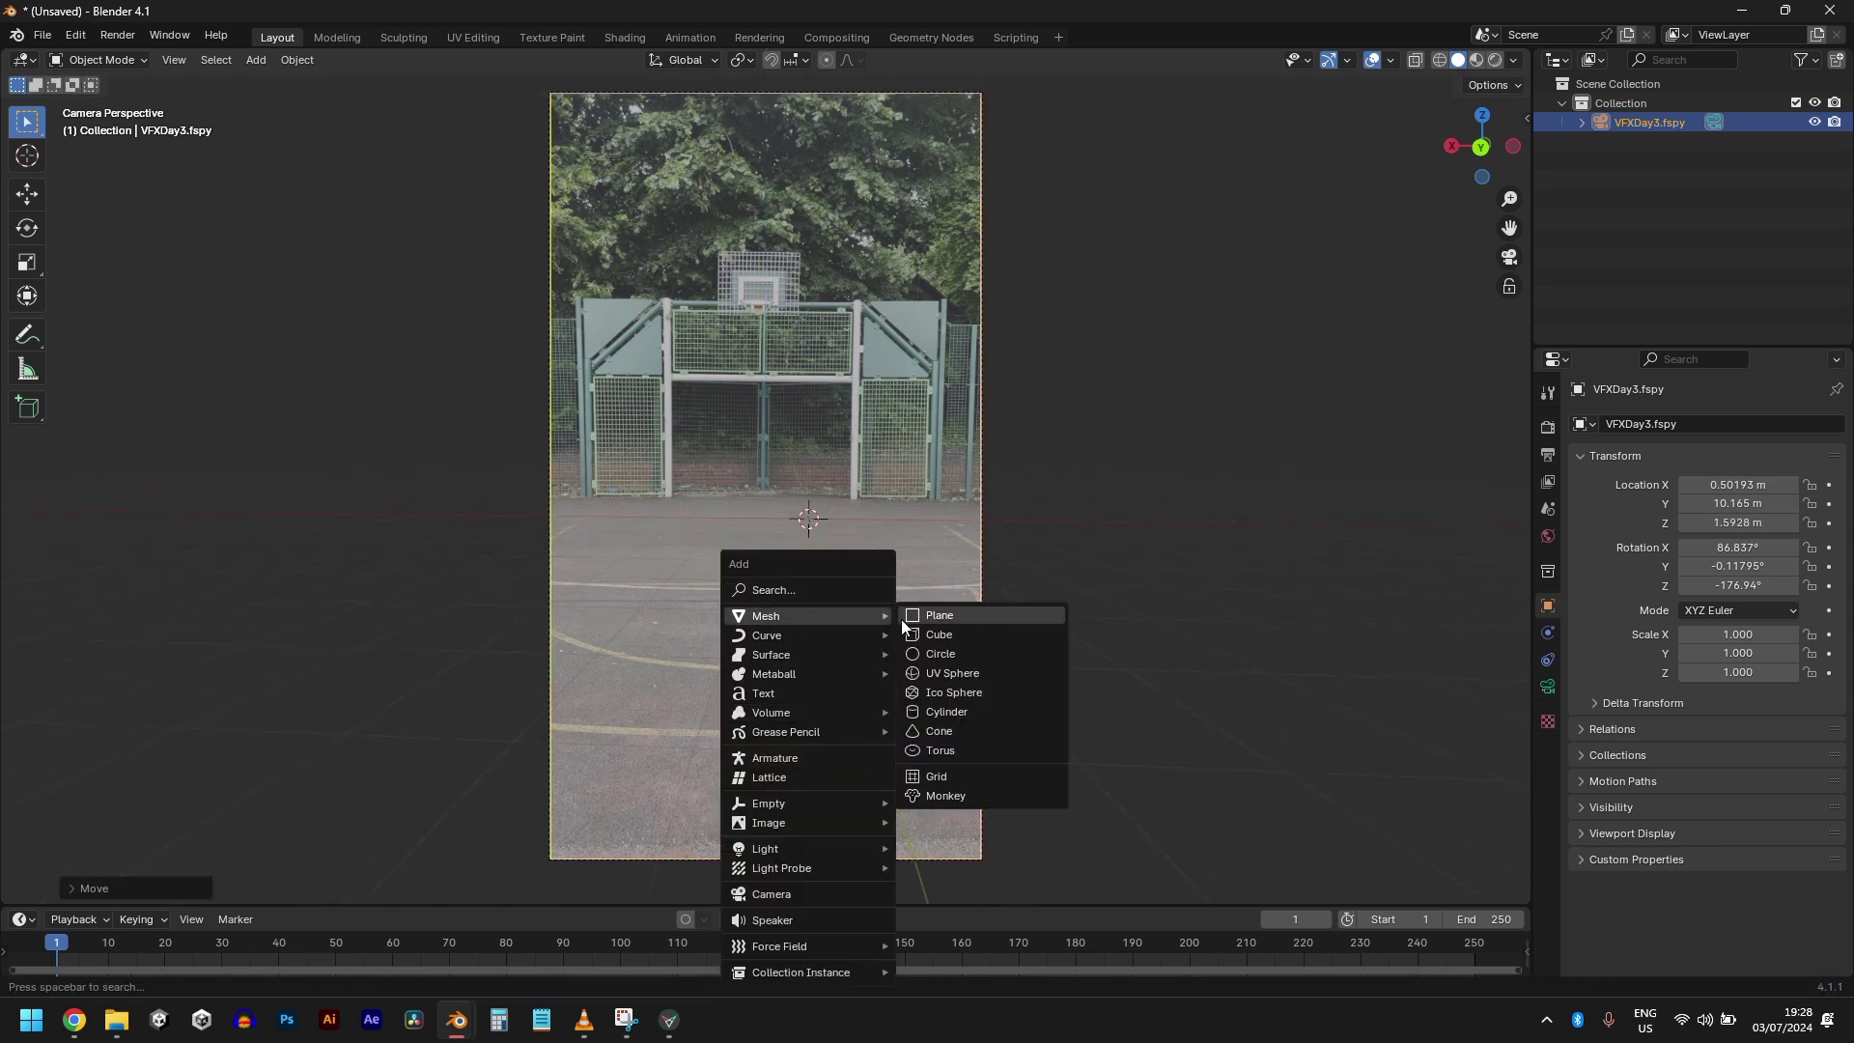
{"action": "left_click", "coordinate": [947, 614]}
{"action": "key", "text": "s"}
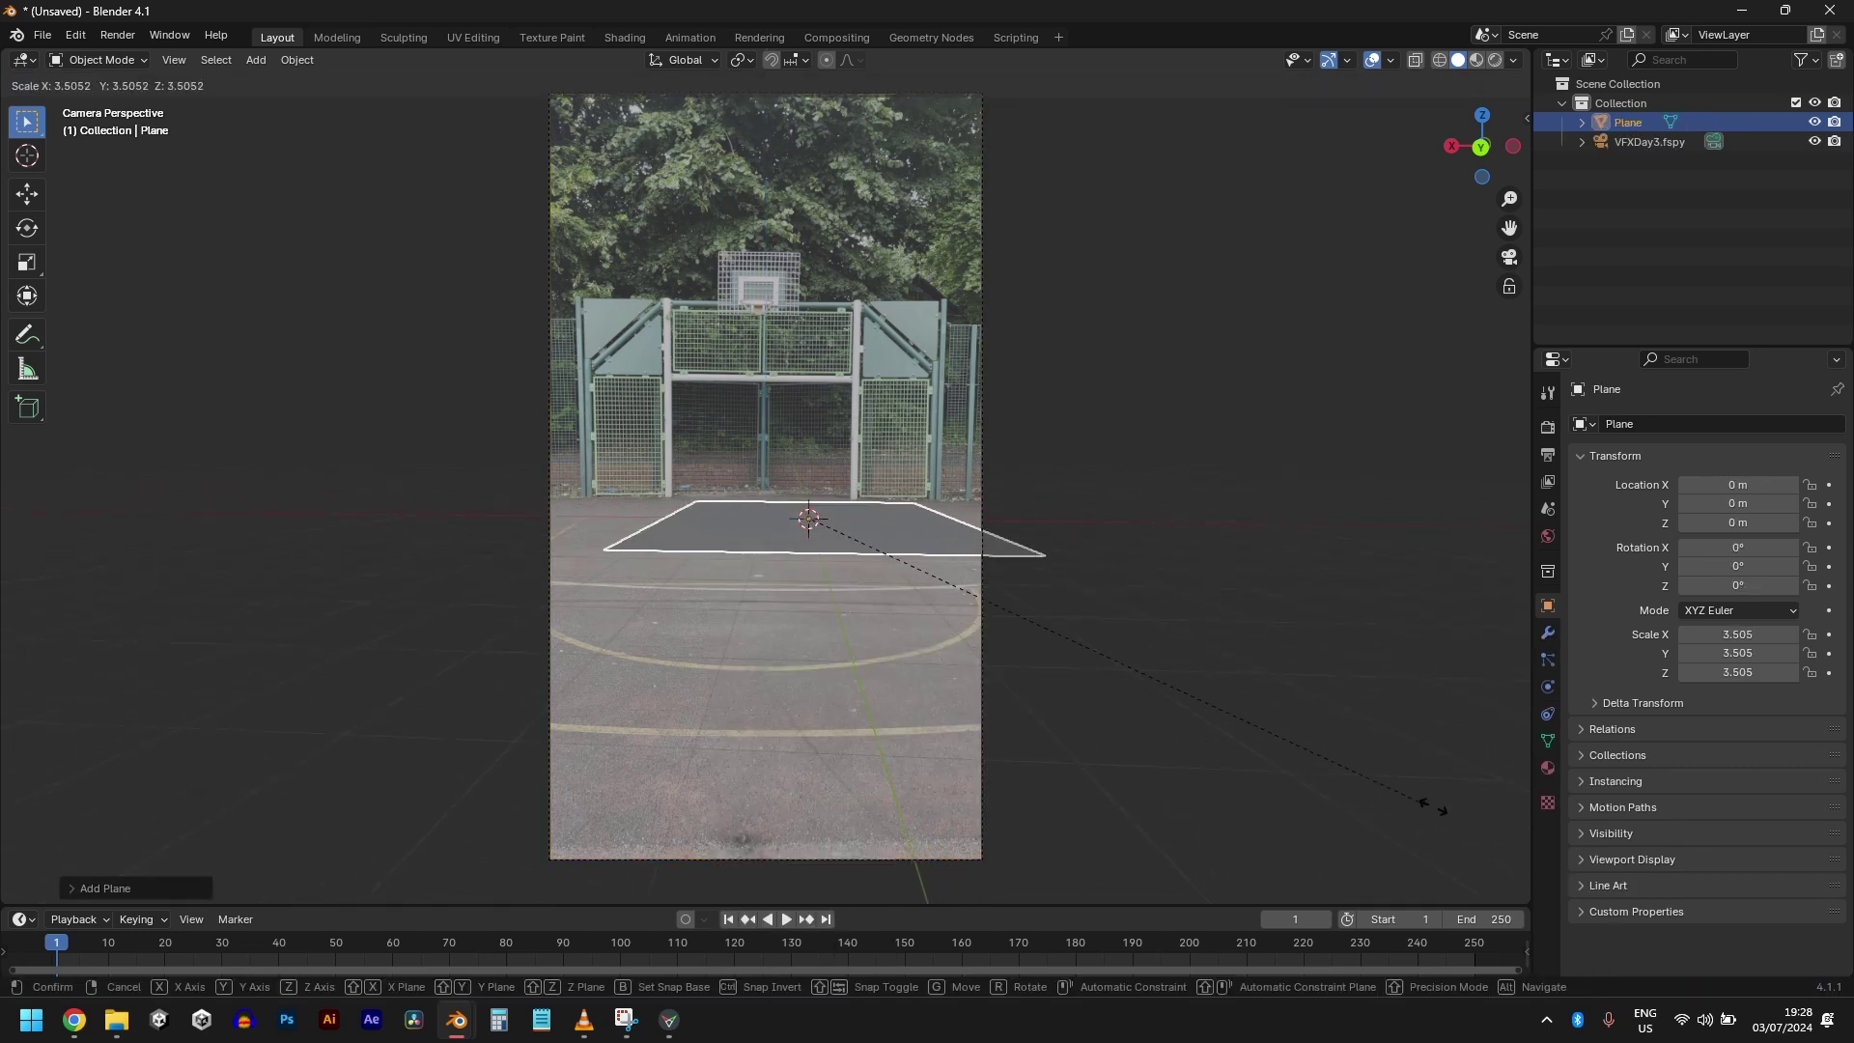
{"action": "left_click", "coordinate": [697, 543]}
- Move the plane to X 1.0751 m and Y 3.1852 m
{"action": "left_click", "coordinate": [27, 194]}
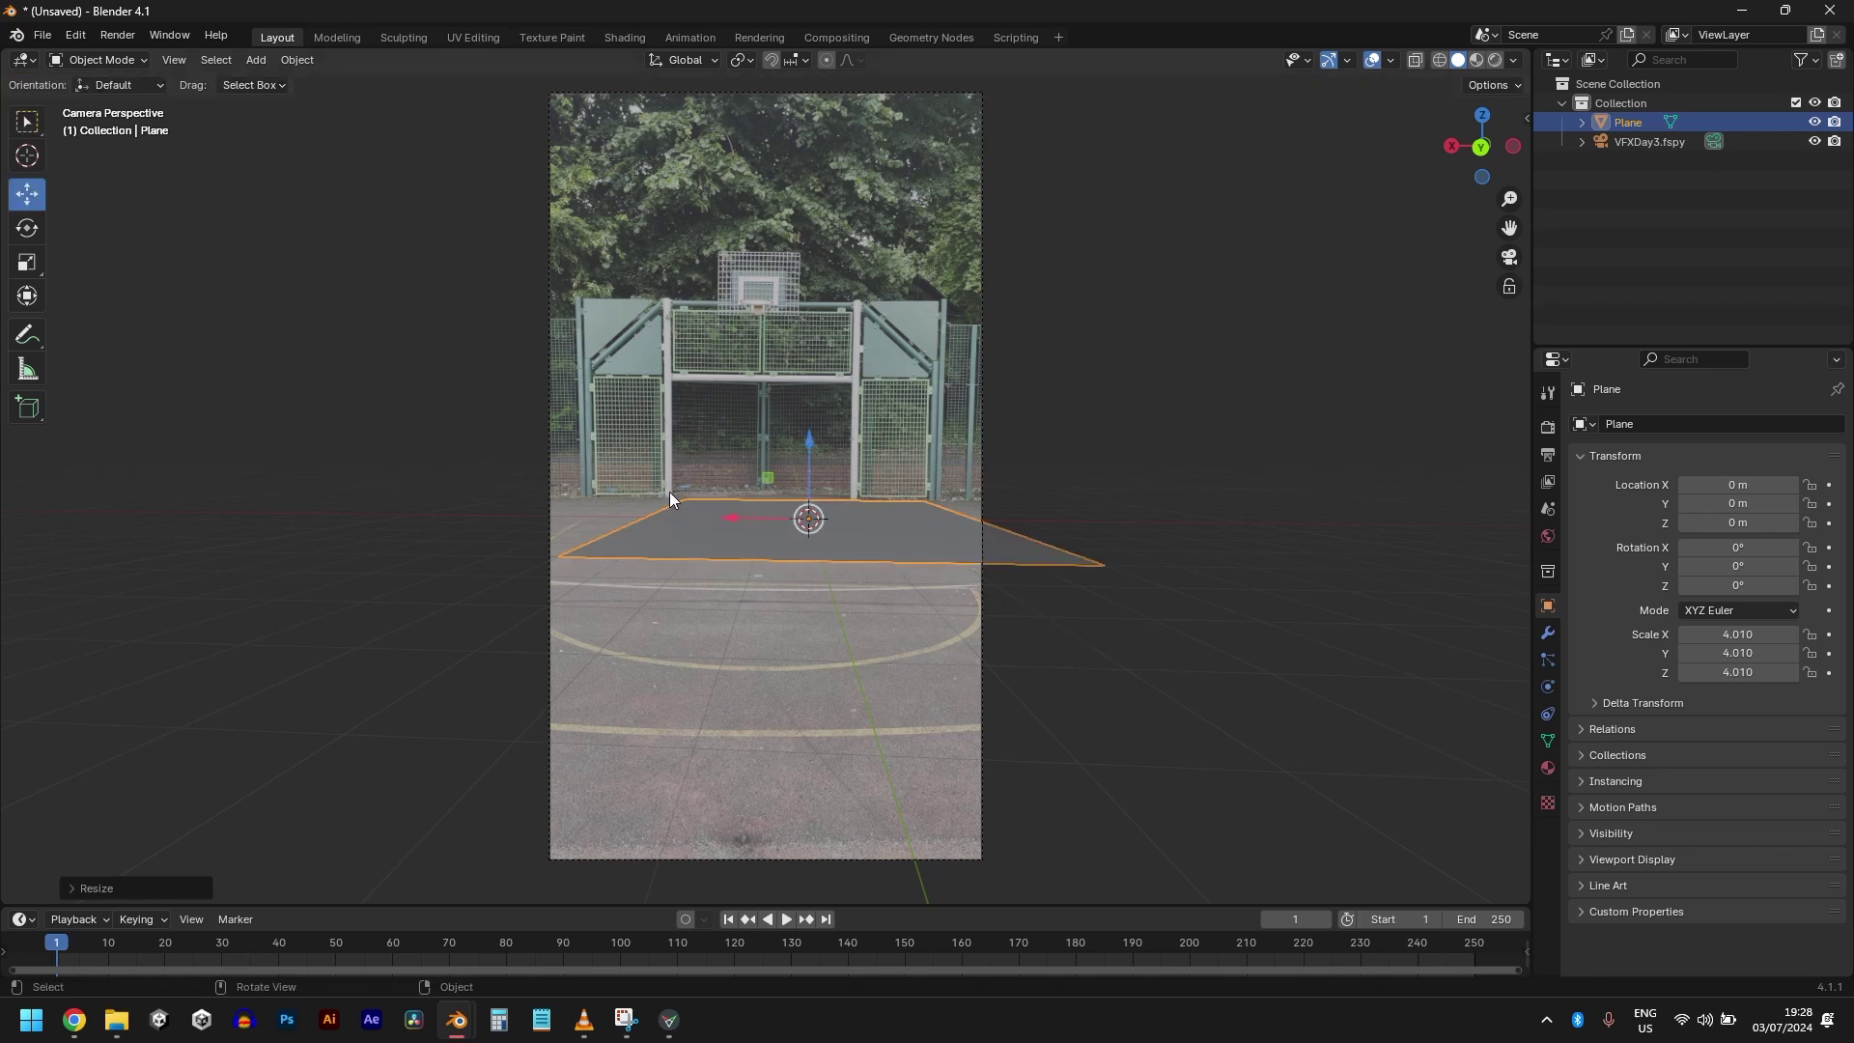
{"action": "left_click_drag", "start_coordinate": [726, 508], "coordinate": [680, 512]}
{"action": "key", "text": "g"}
{"action": "key", "text": "y"}
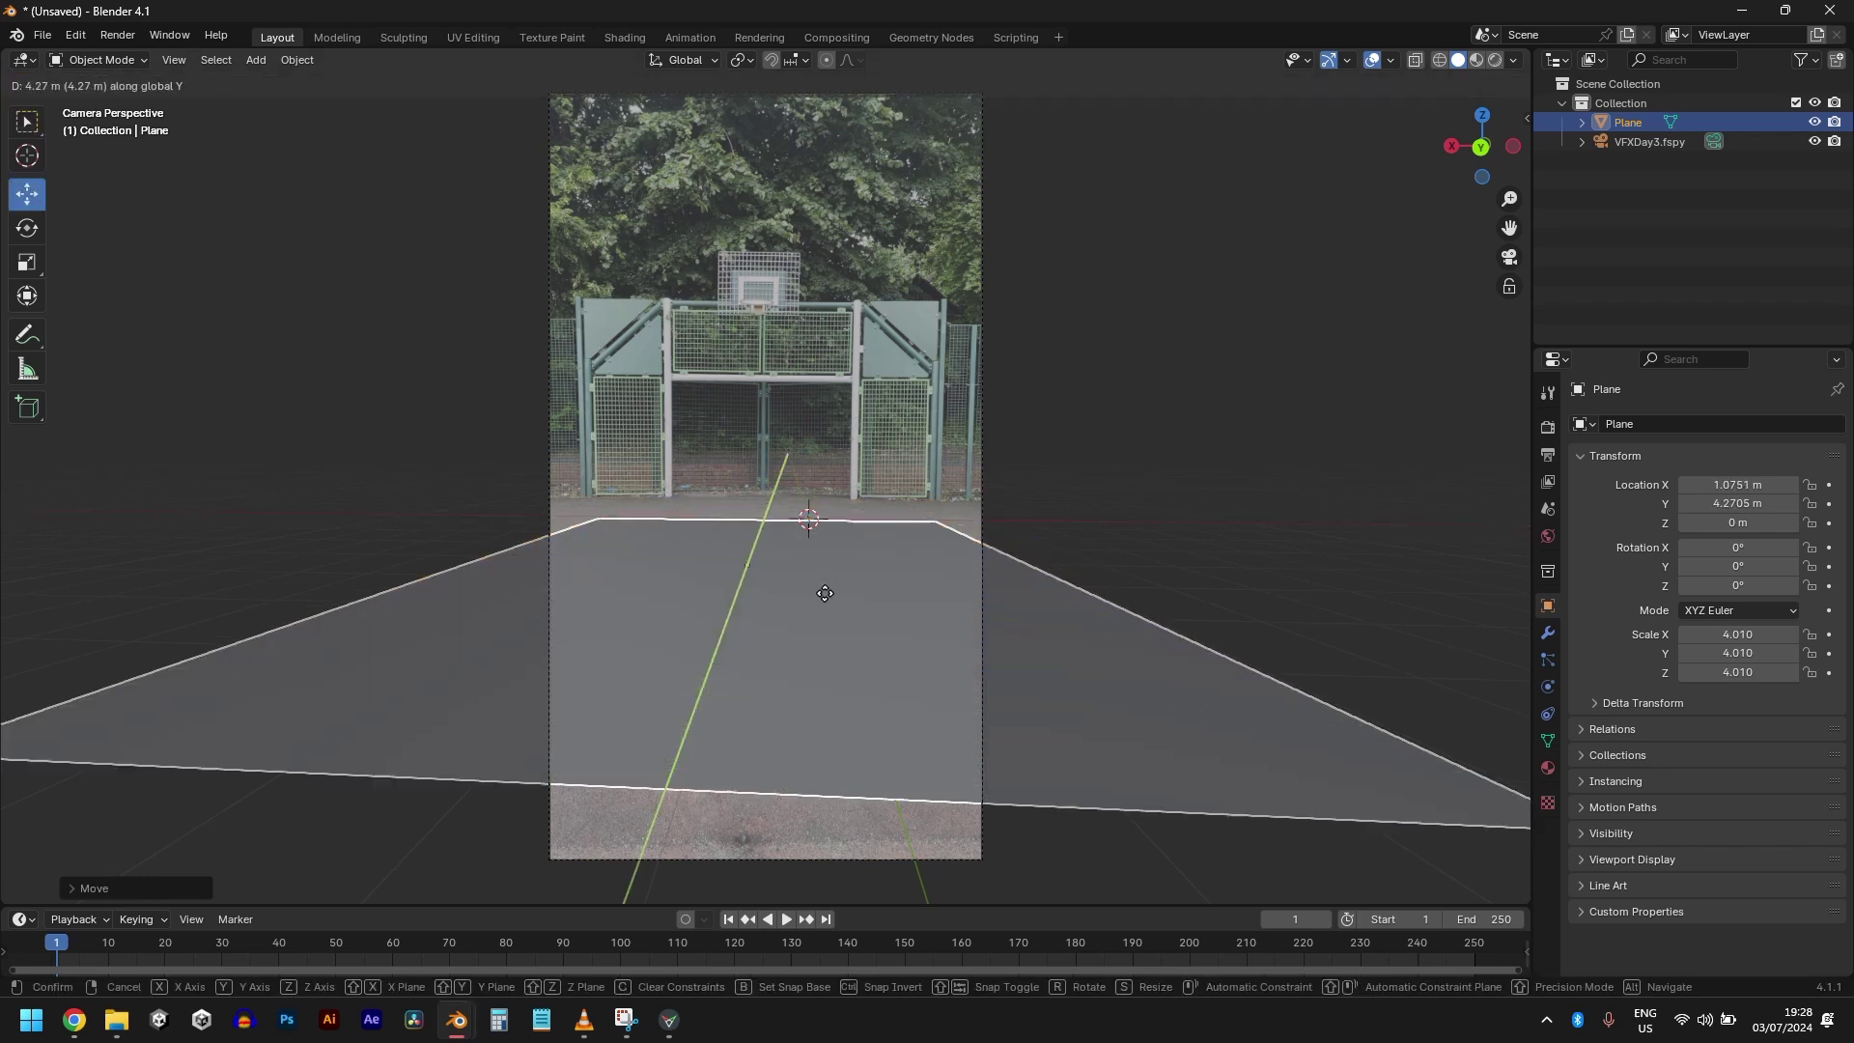
{"action": "left_click", "coordinate": [822, 586]}
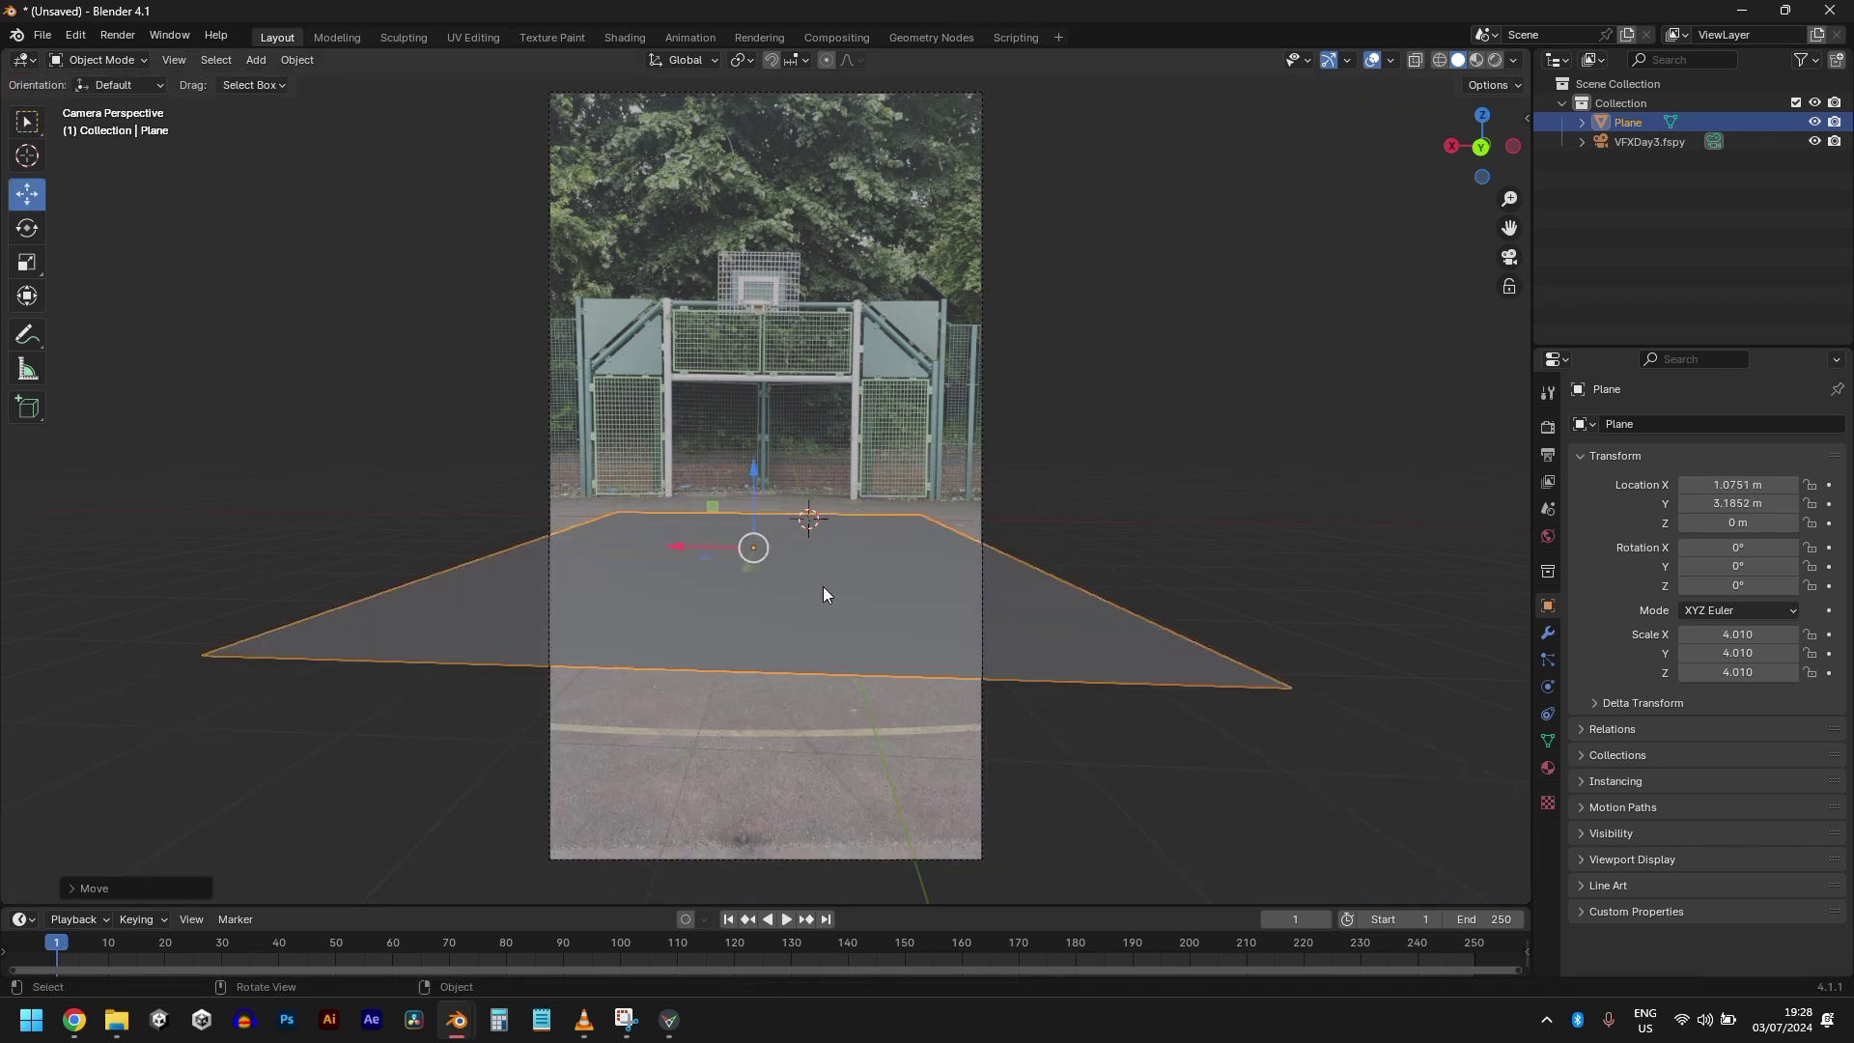
- Stretch the plane to Scale X 5.834 and Scale Y 5.571, then deselect it
{"action": "key", "text": "s"}
{"action": "key", "text": "x"}
{"action": "left_click", "coordinate": [857, 601]}
{"action": "key", "text": "s"}
{"action": "key", "text": "y"}
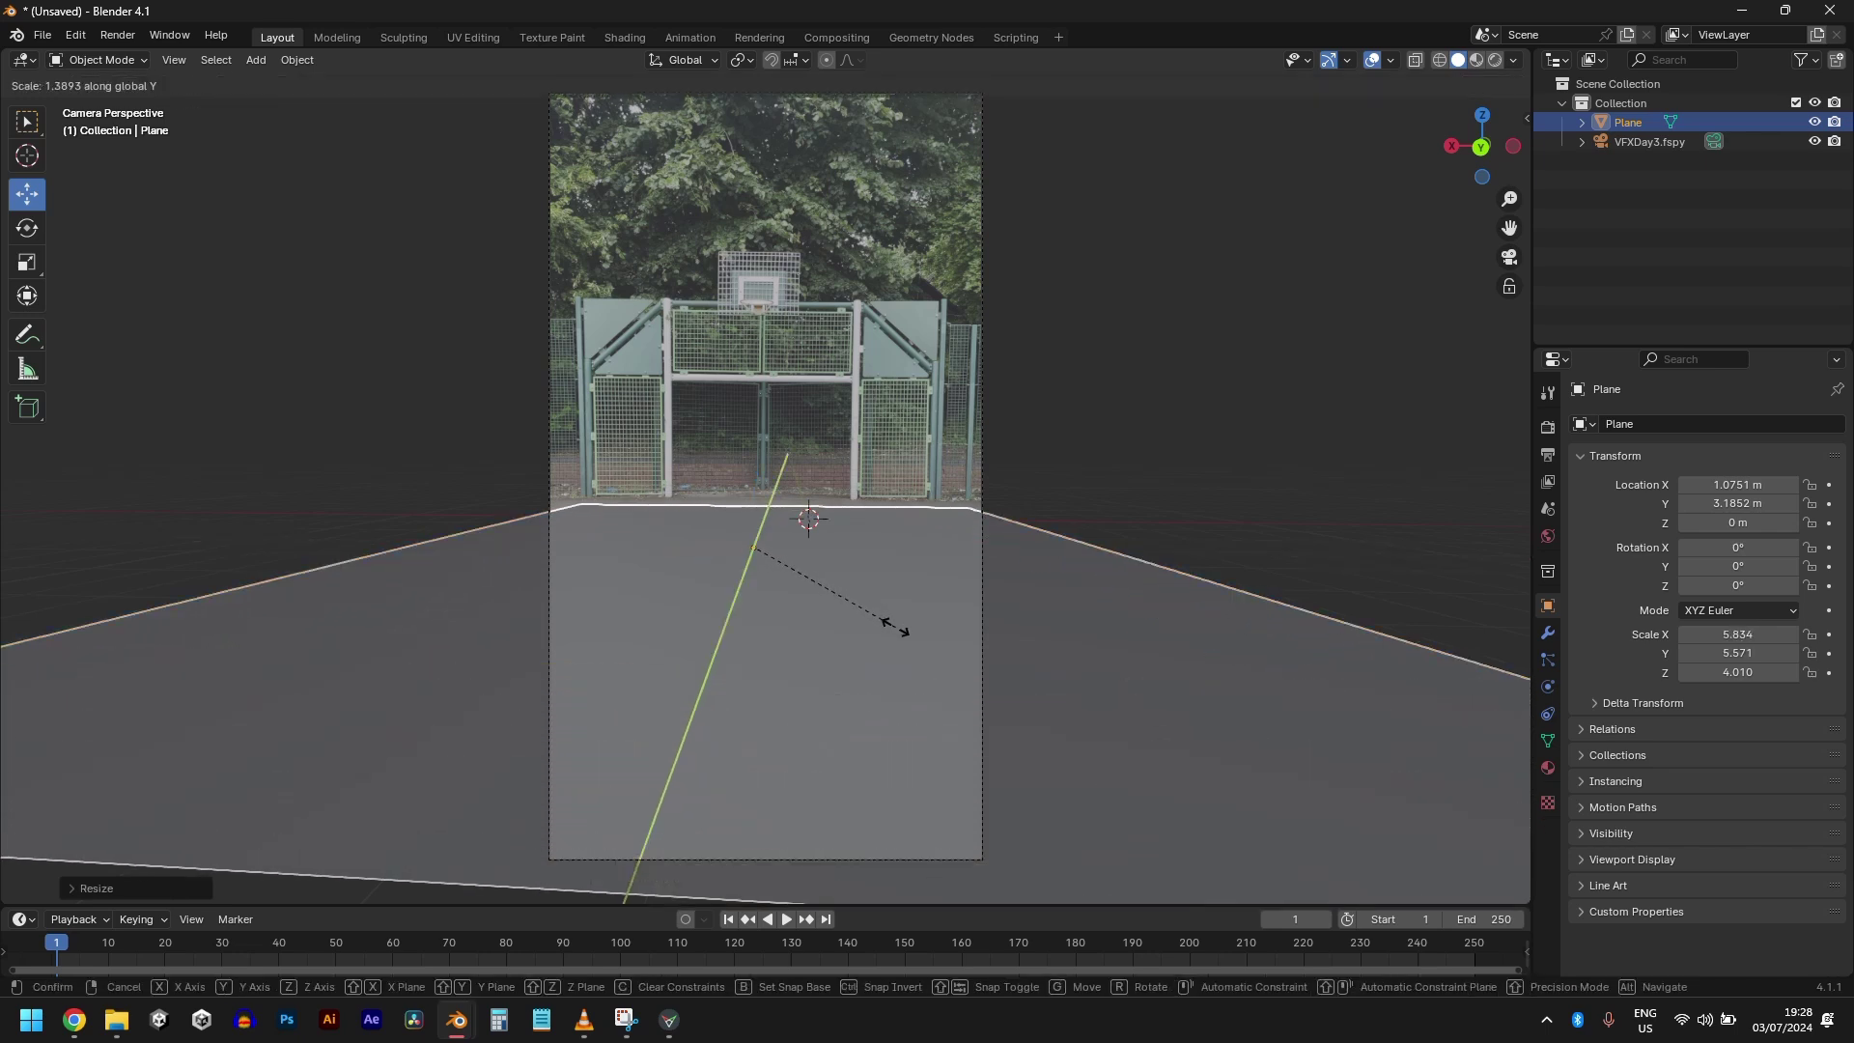
{"action": "left_click", "coordinate": [896, 628]}
{"action": "left_click", "coordinate": [1089, 431]}
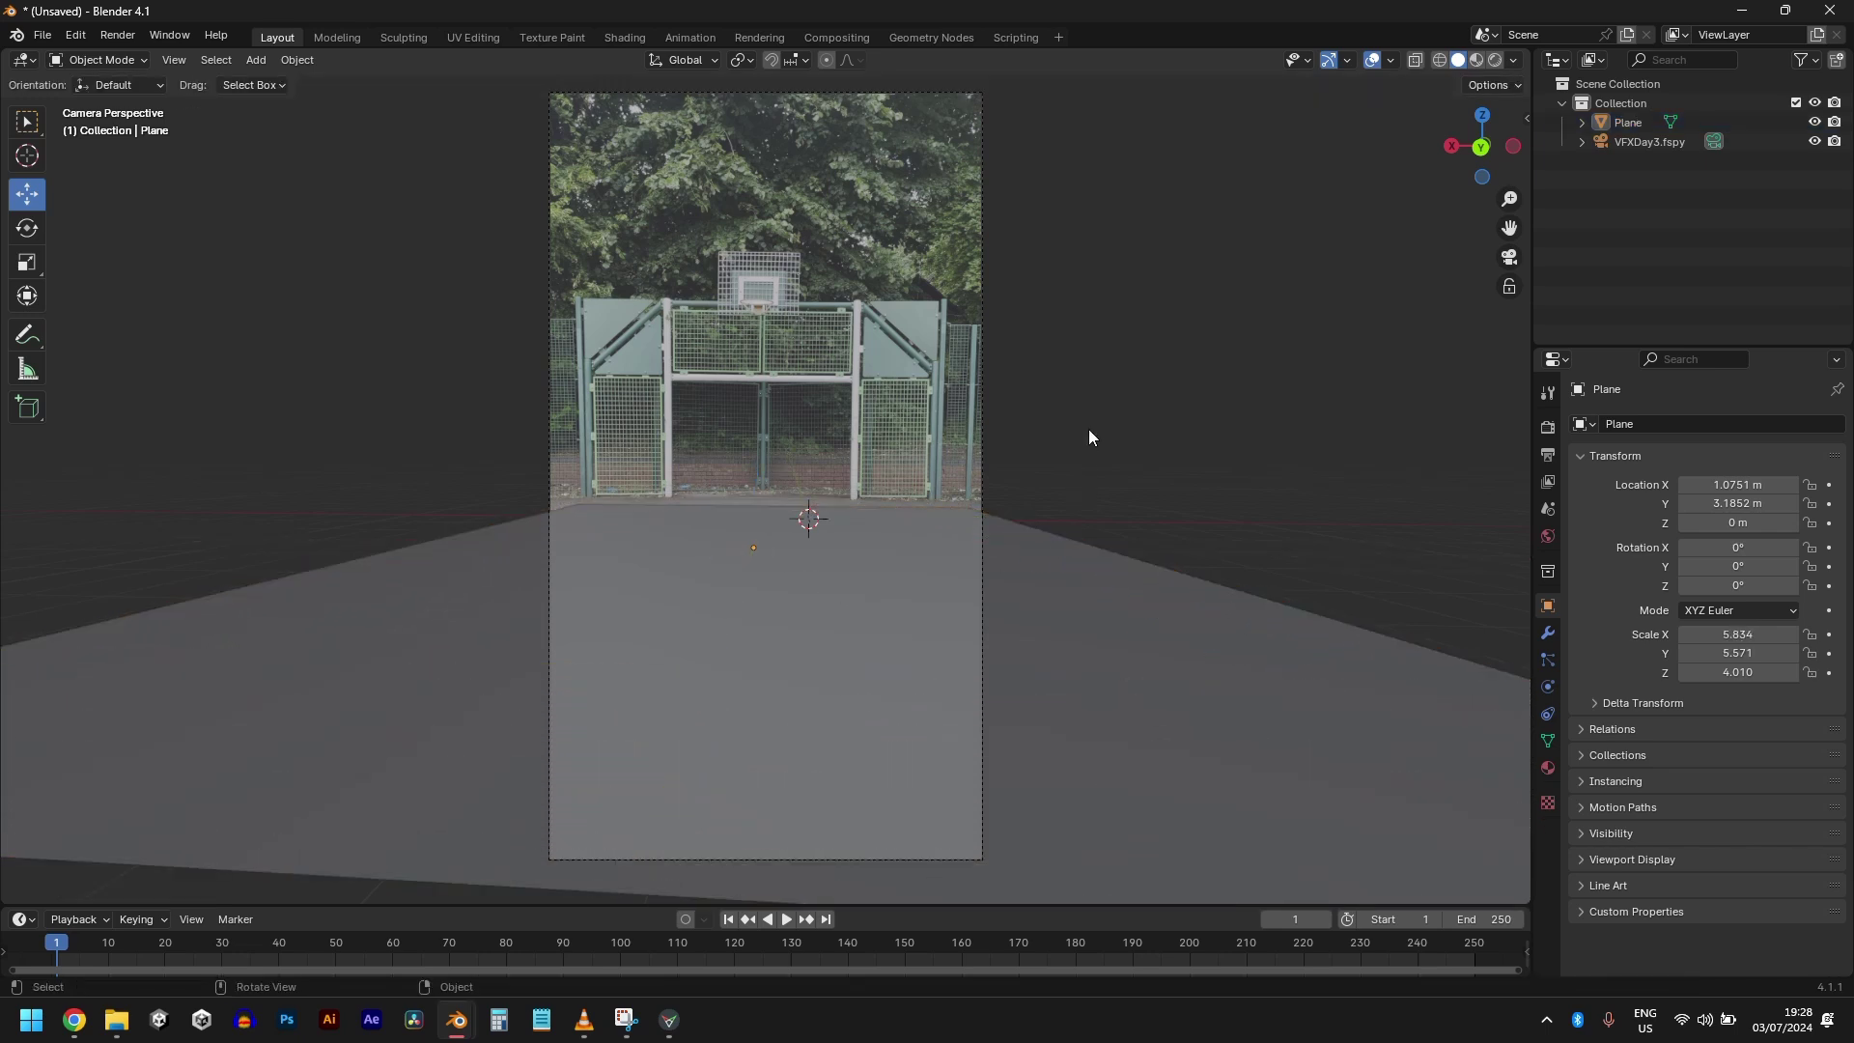
{"action": "key", "text": "shift+a"}
{"action": "mouse_move", "coordinate": [689, 487]}
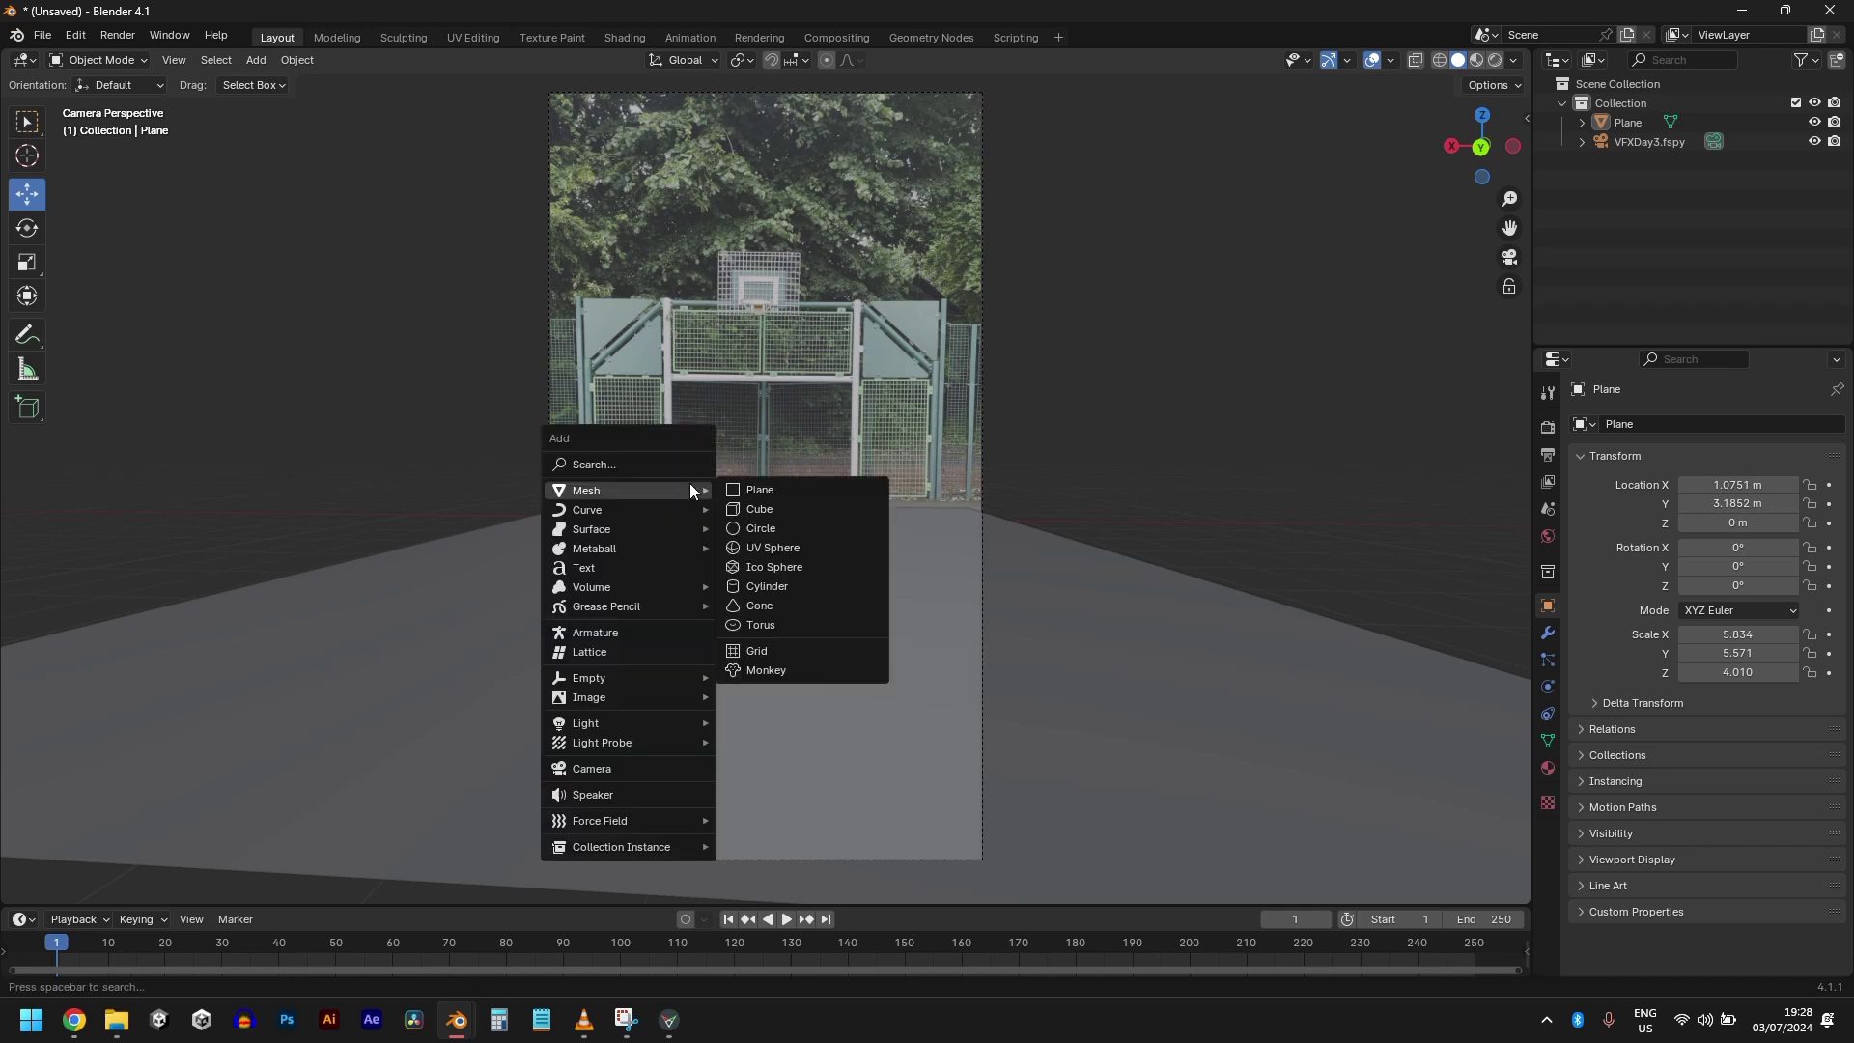
- Add a UV sphere and resize it to scale 0.307
{"action": "left_click", "coordinate": [768, 547]}
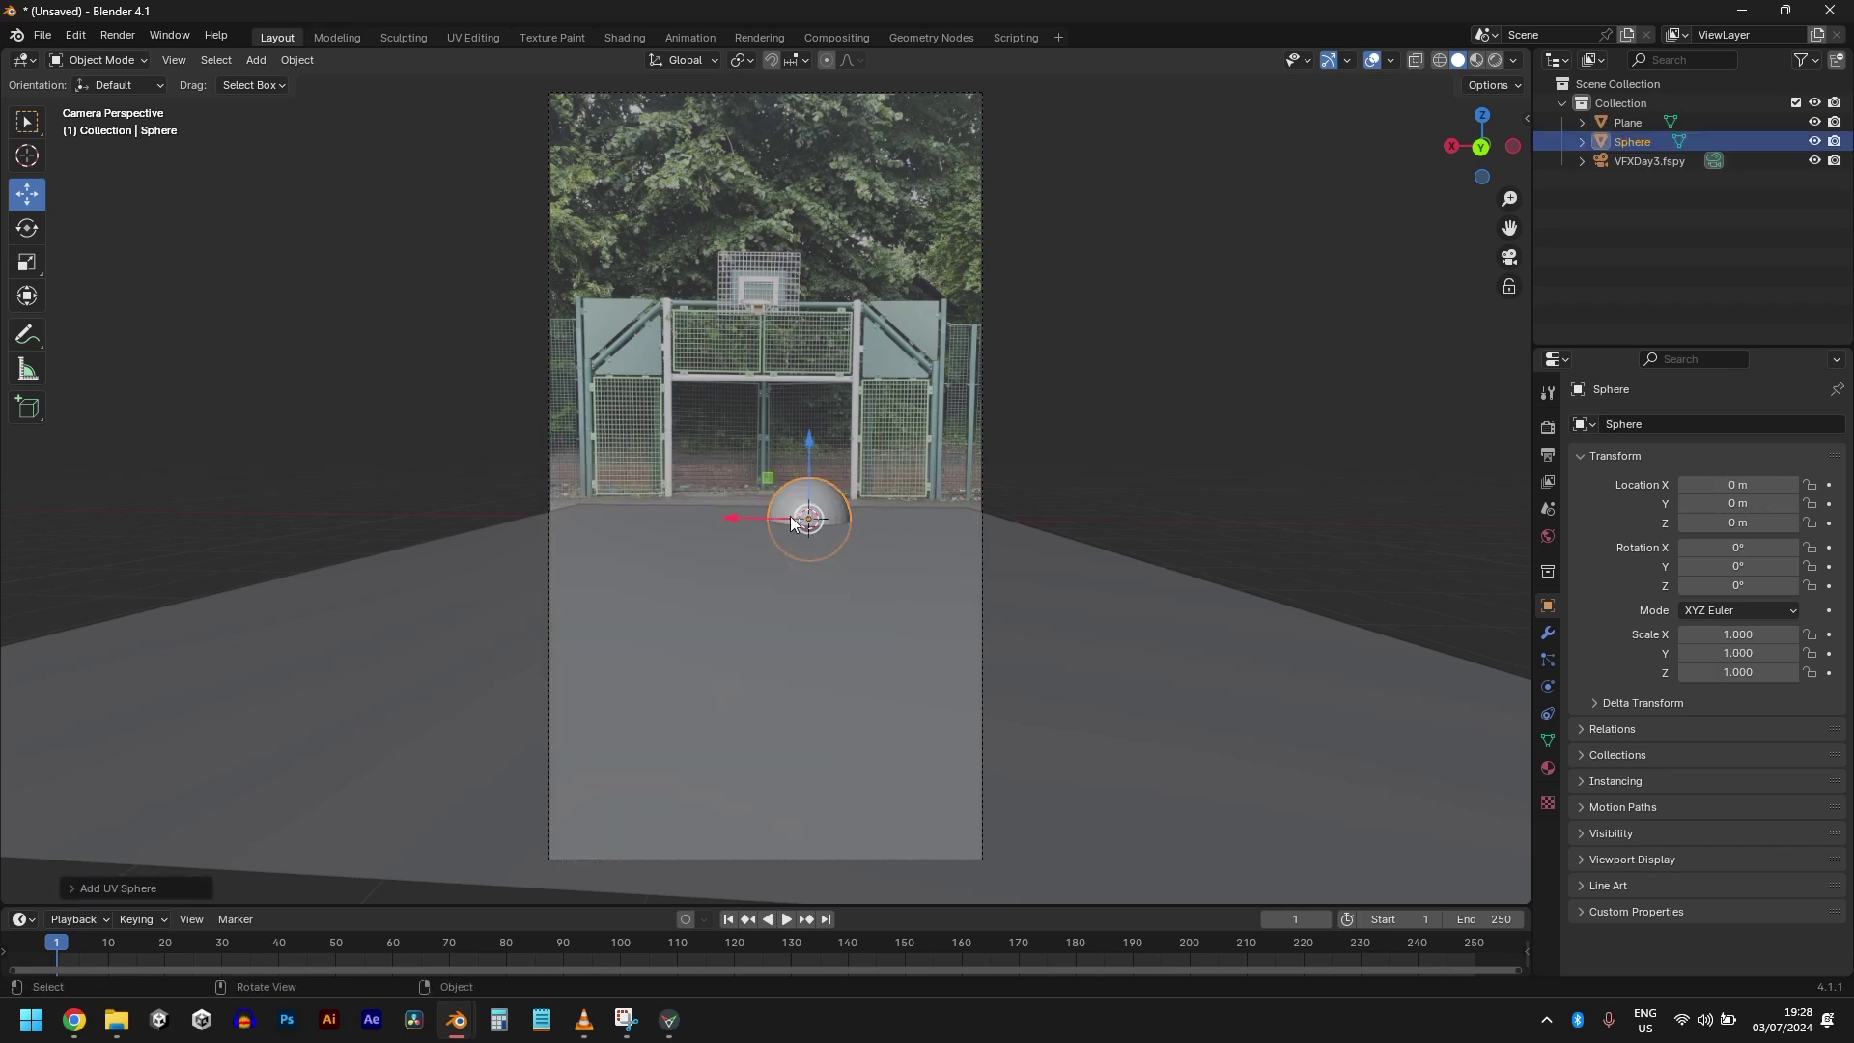
{"action": "key", "text": "s"}
{"action": "left_click", "coordinate": [886, 606]}
{"action": "left_click_drag", "start_coordinate": [804, 464], "coordinate": [806, 439]}
{"action": "middle_click_drag", "start_coordinate": [833, 483], "coordinate": [603, 591]}
{"action": "key", "text": "s"}
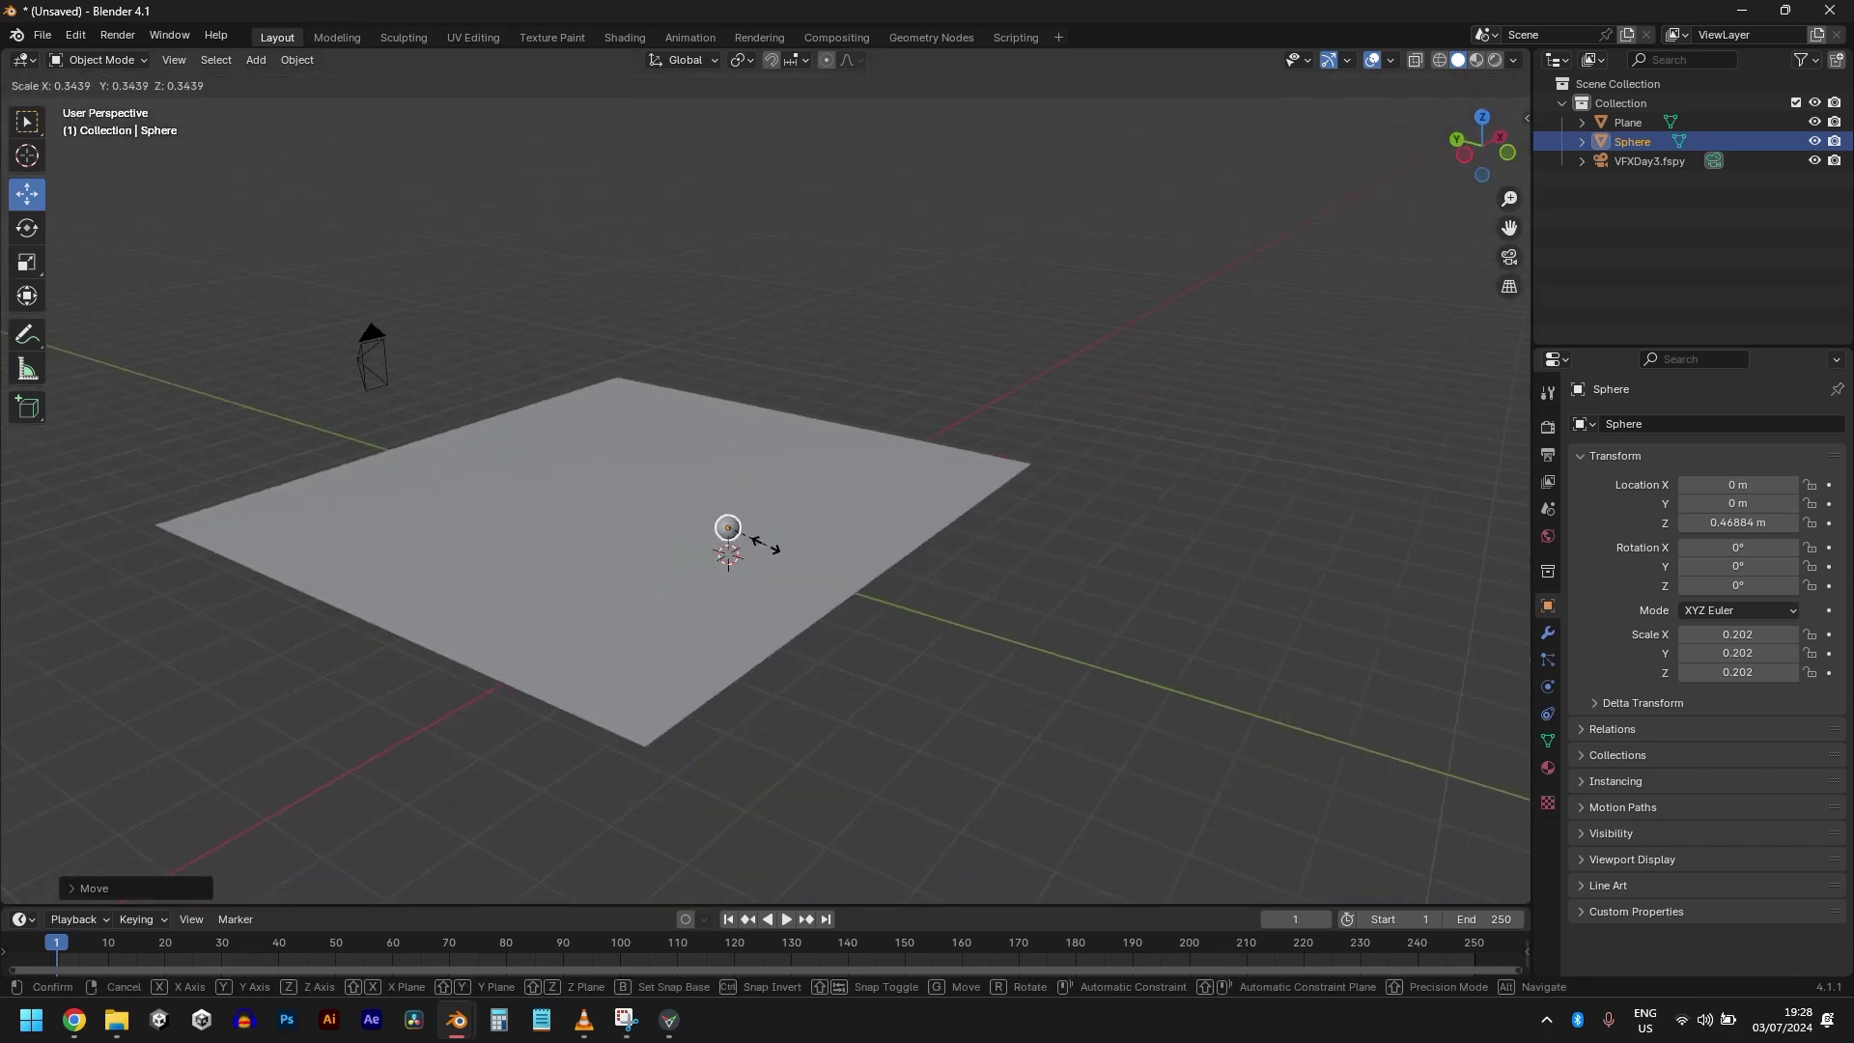
{"action": "left_click", "coordinate": [778, 550]}
{"action": "key", "text": "KP_0"}
{"action": "middle_click_drag", "start_coordinate": [790, 490], "coordinate": [667, 606]}
{"action": "key", "text": "s"}
{"action": "left_click", "coordinate": [870, 630]}
- Position the sphere at Z 0.32001 m and Y 6.1028 m, just above the plane
{"action": "key", "text": "g"}
{"action": "key", "text": "y"}
{"action": "left_click", "coordinate": [524, 490]}
{"action": "key", "text": "KP_1"}
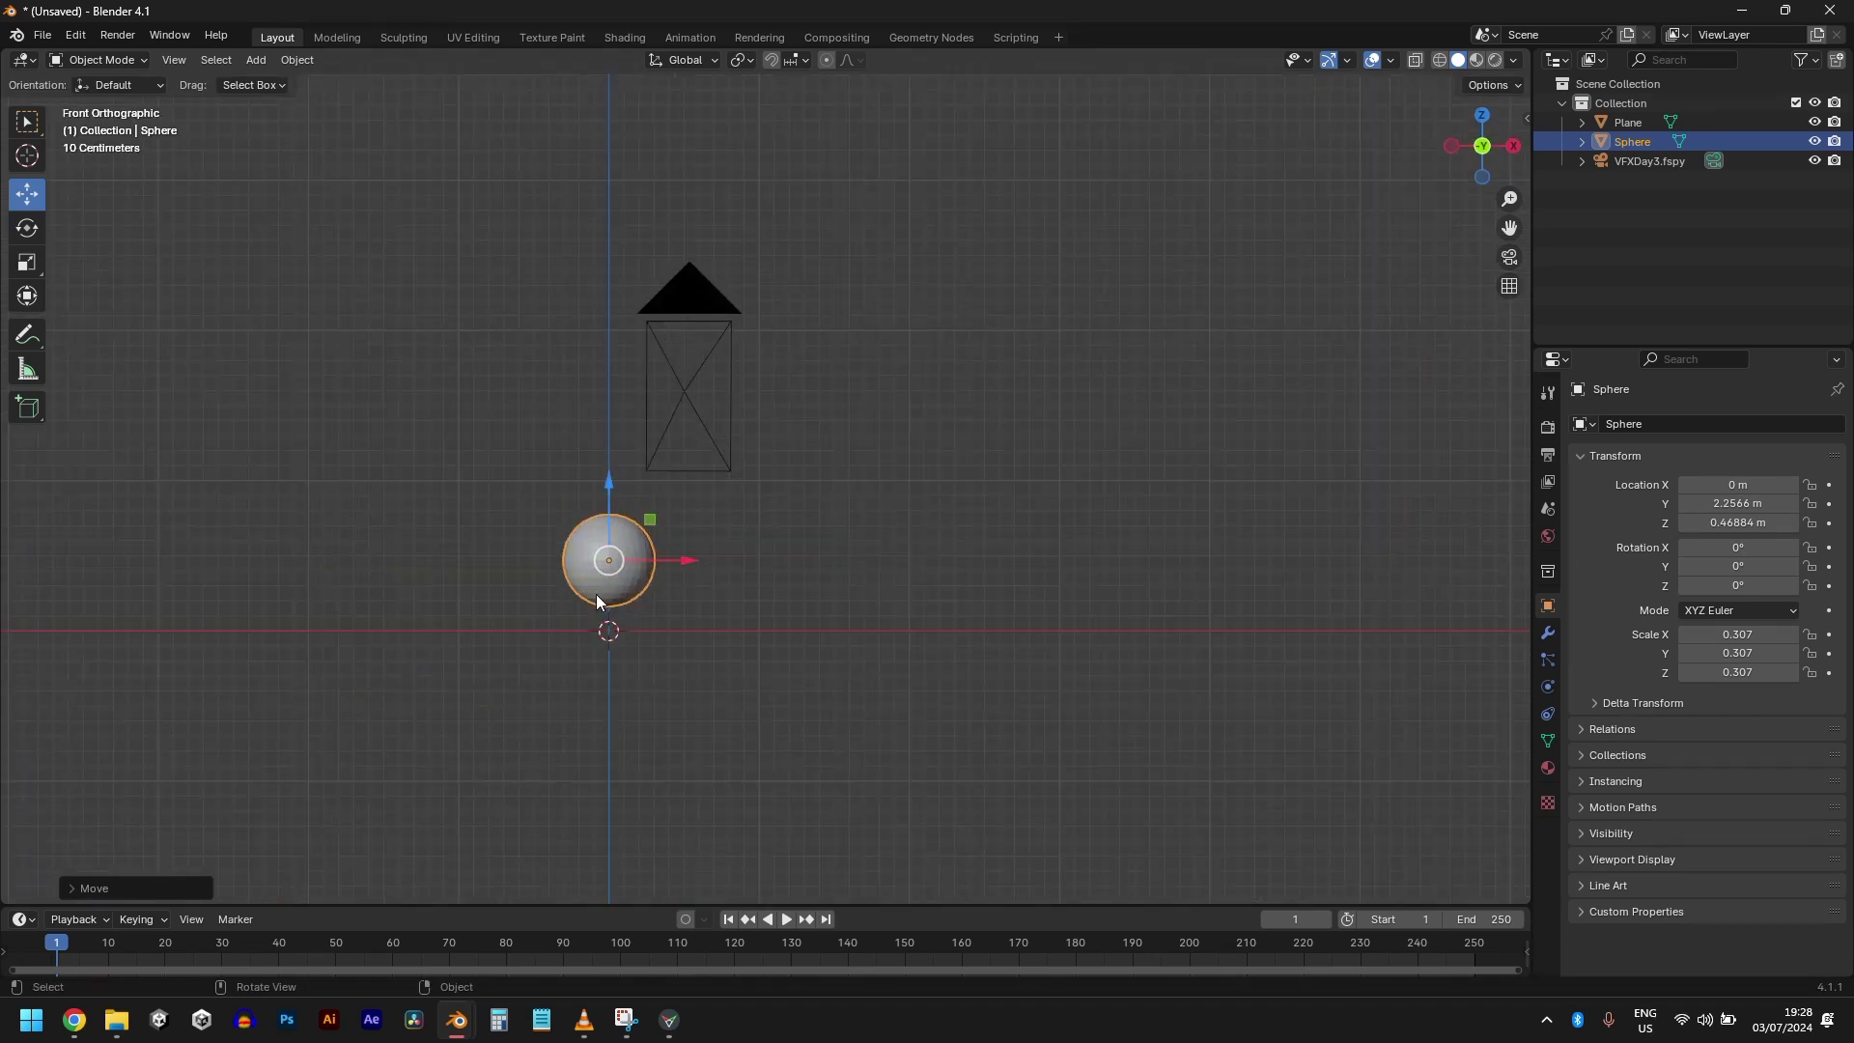
{"action": "middle_click_drag", "start_coordinate": [595, 594], "coordinate": [843, 519], "text": "shift"}
{"action": "scroll", "coordinate": [843, 520], "scroll_direction": "up", "scroll_amount": 3}
{"action": "left_click_drag", "start_coordinate": [886, 434], "coordinate": [904, 454]}
{"action": "key", "text": "KP_0"}
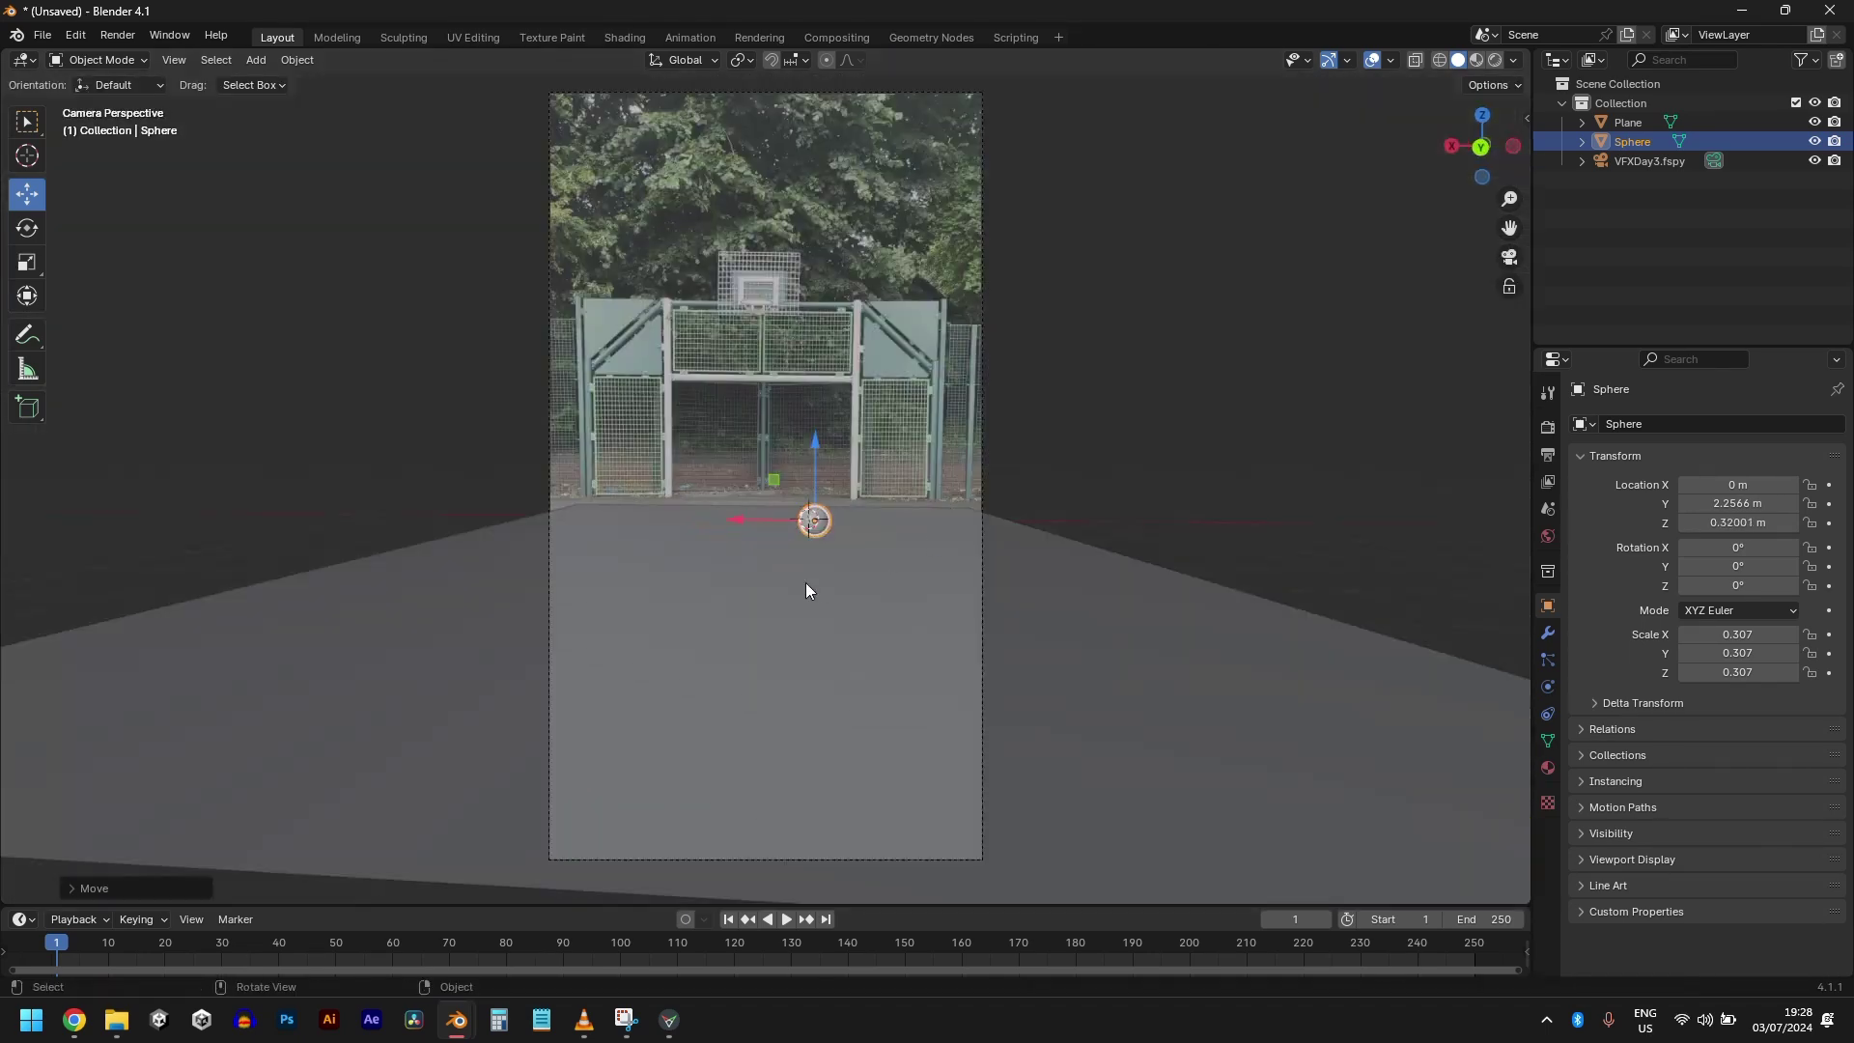
{"action": "key", "text": "g"}
{"action": "key", "text": "y"}
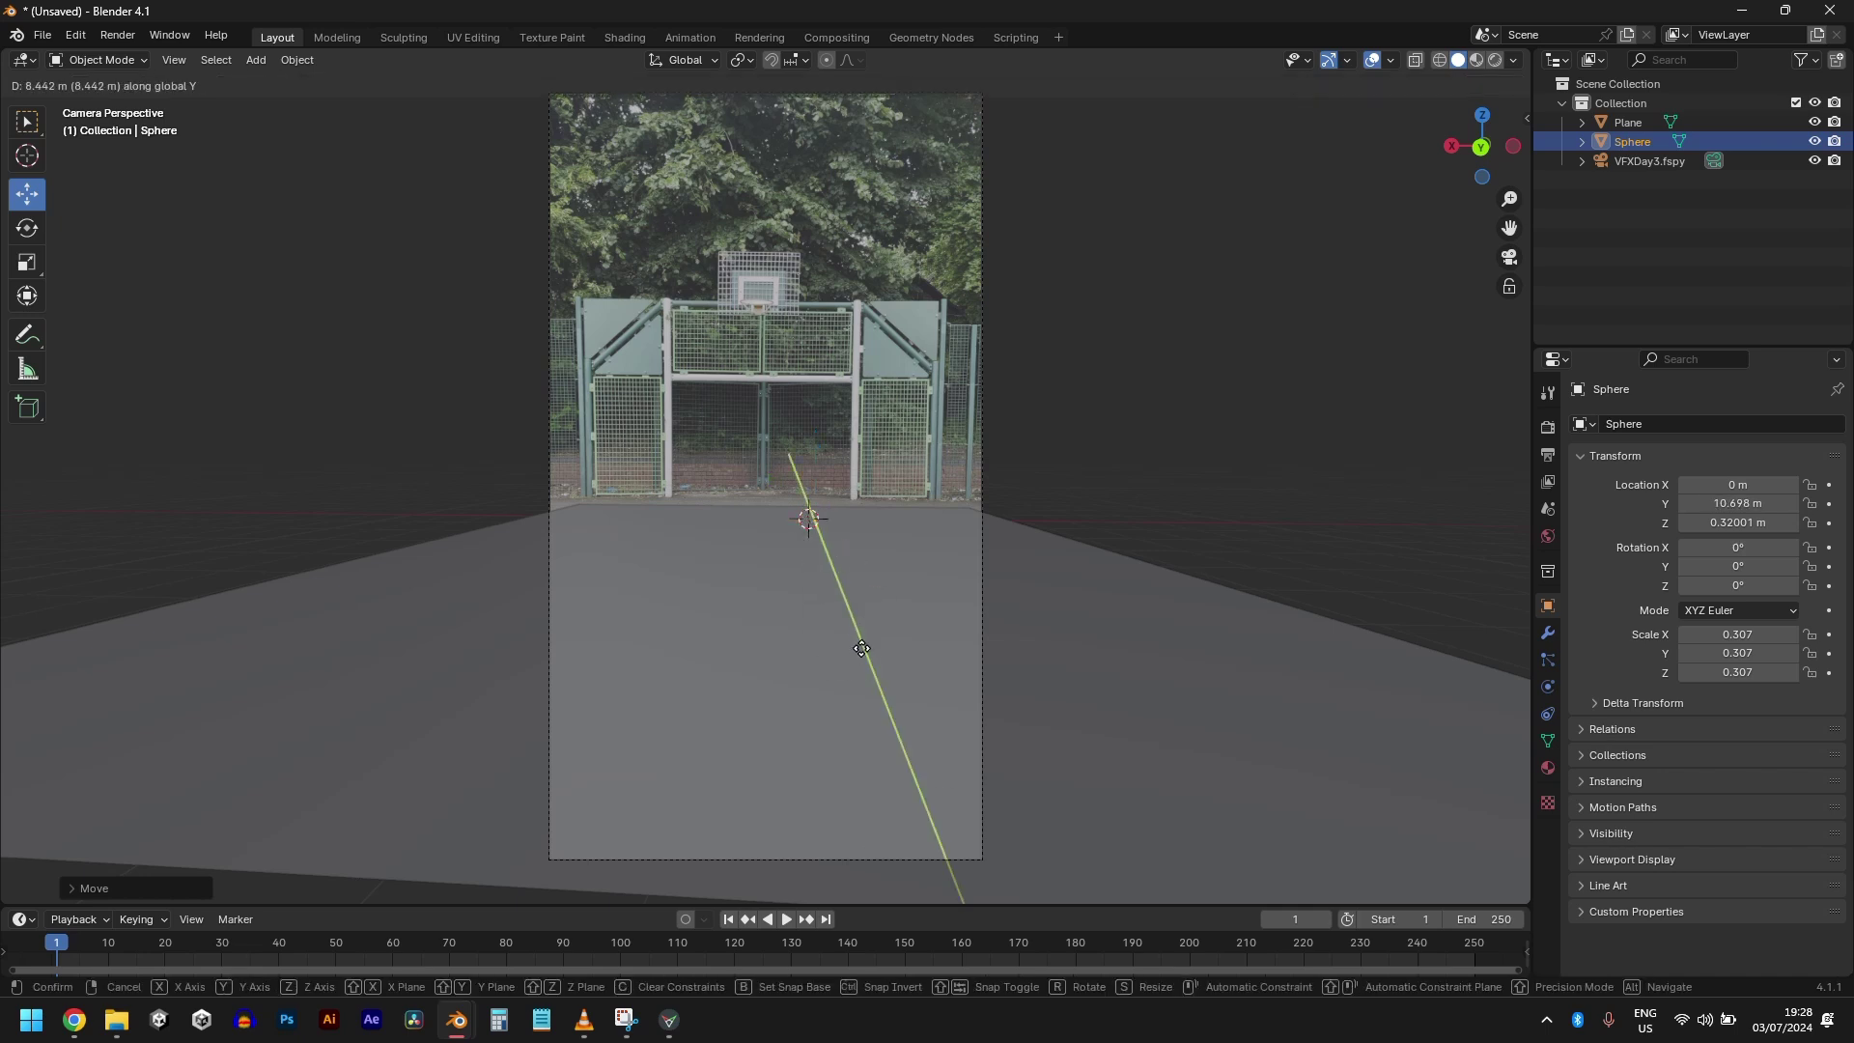
{"action": "left_click", "coordinate": [848, 628]}
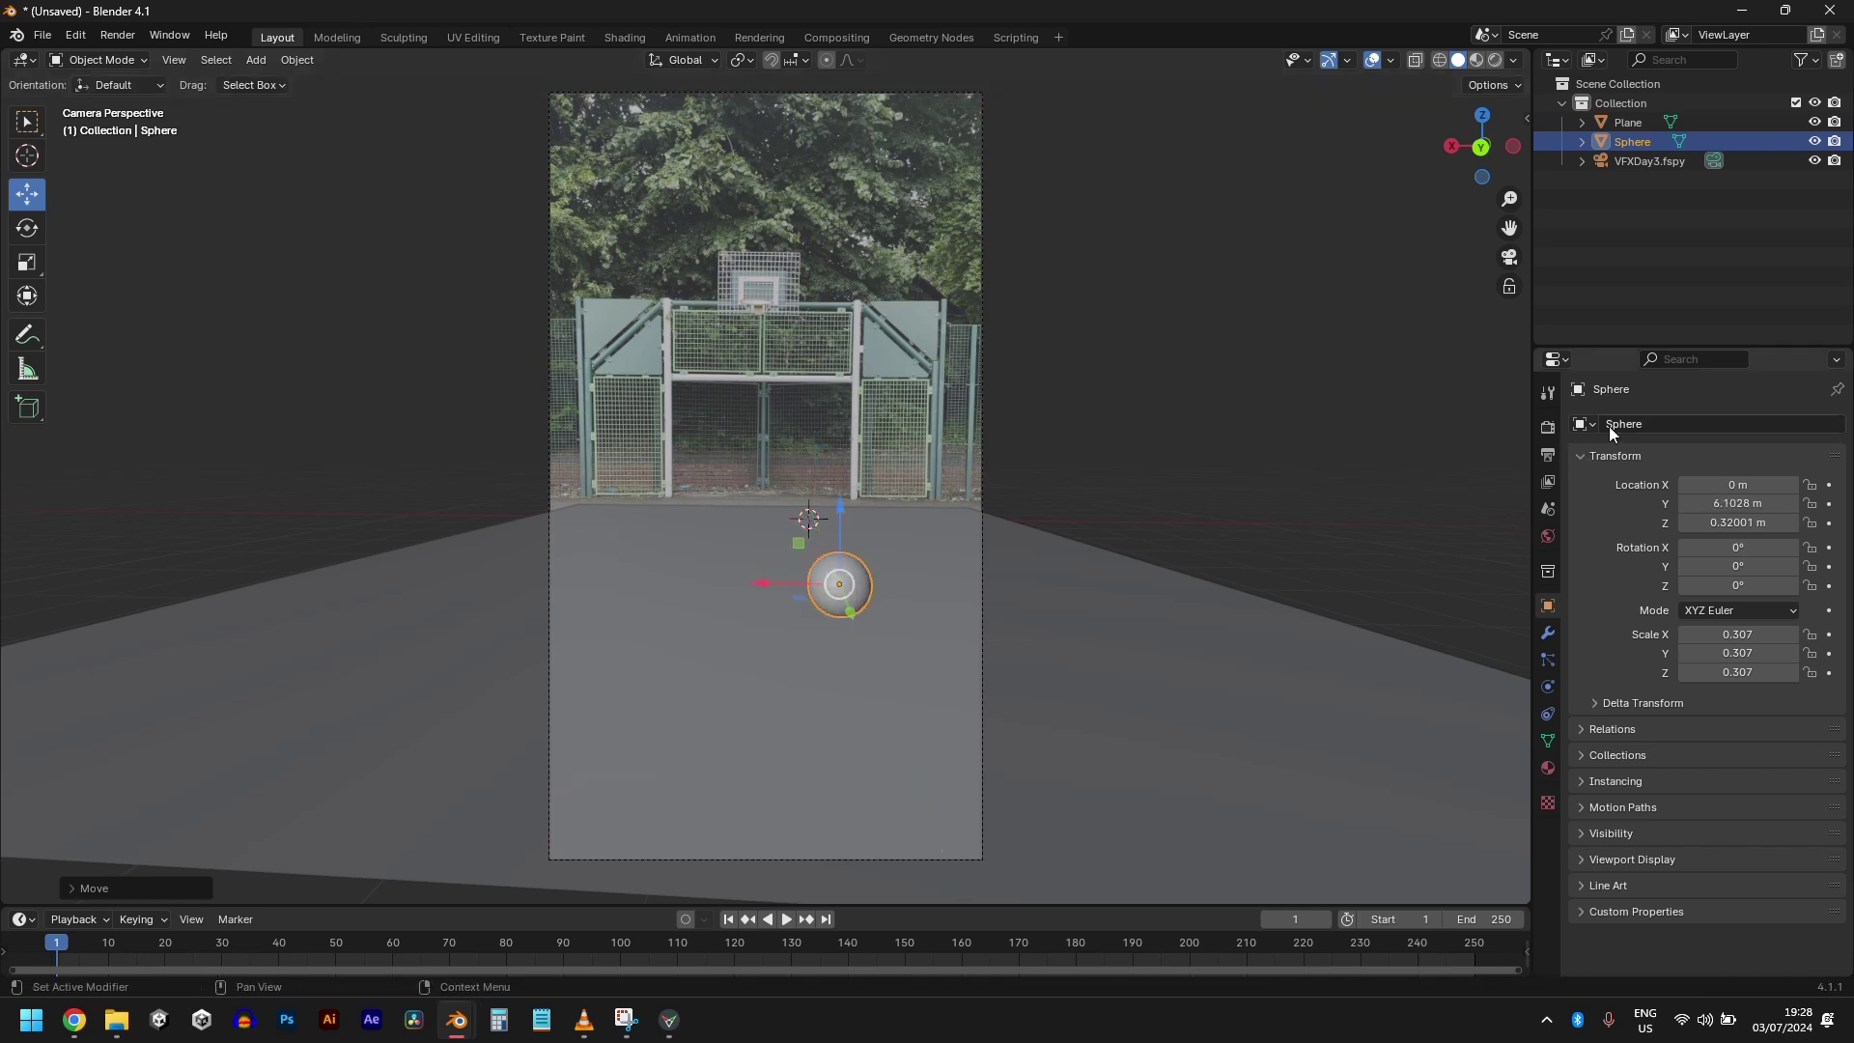
- Set the render engine to Cycles with GPU Compute as the device
{"action": "left_click", "coordinate": [1548, 426]}
{"action": "left_click", "coordinate": [1729, 426]}
{"action": "left_click", "coordinate": [1734, 484]}
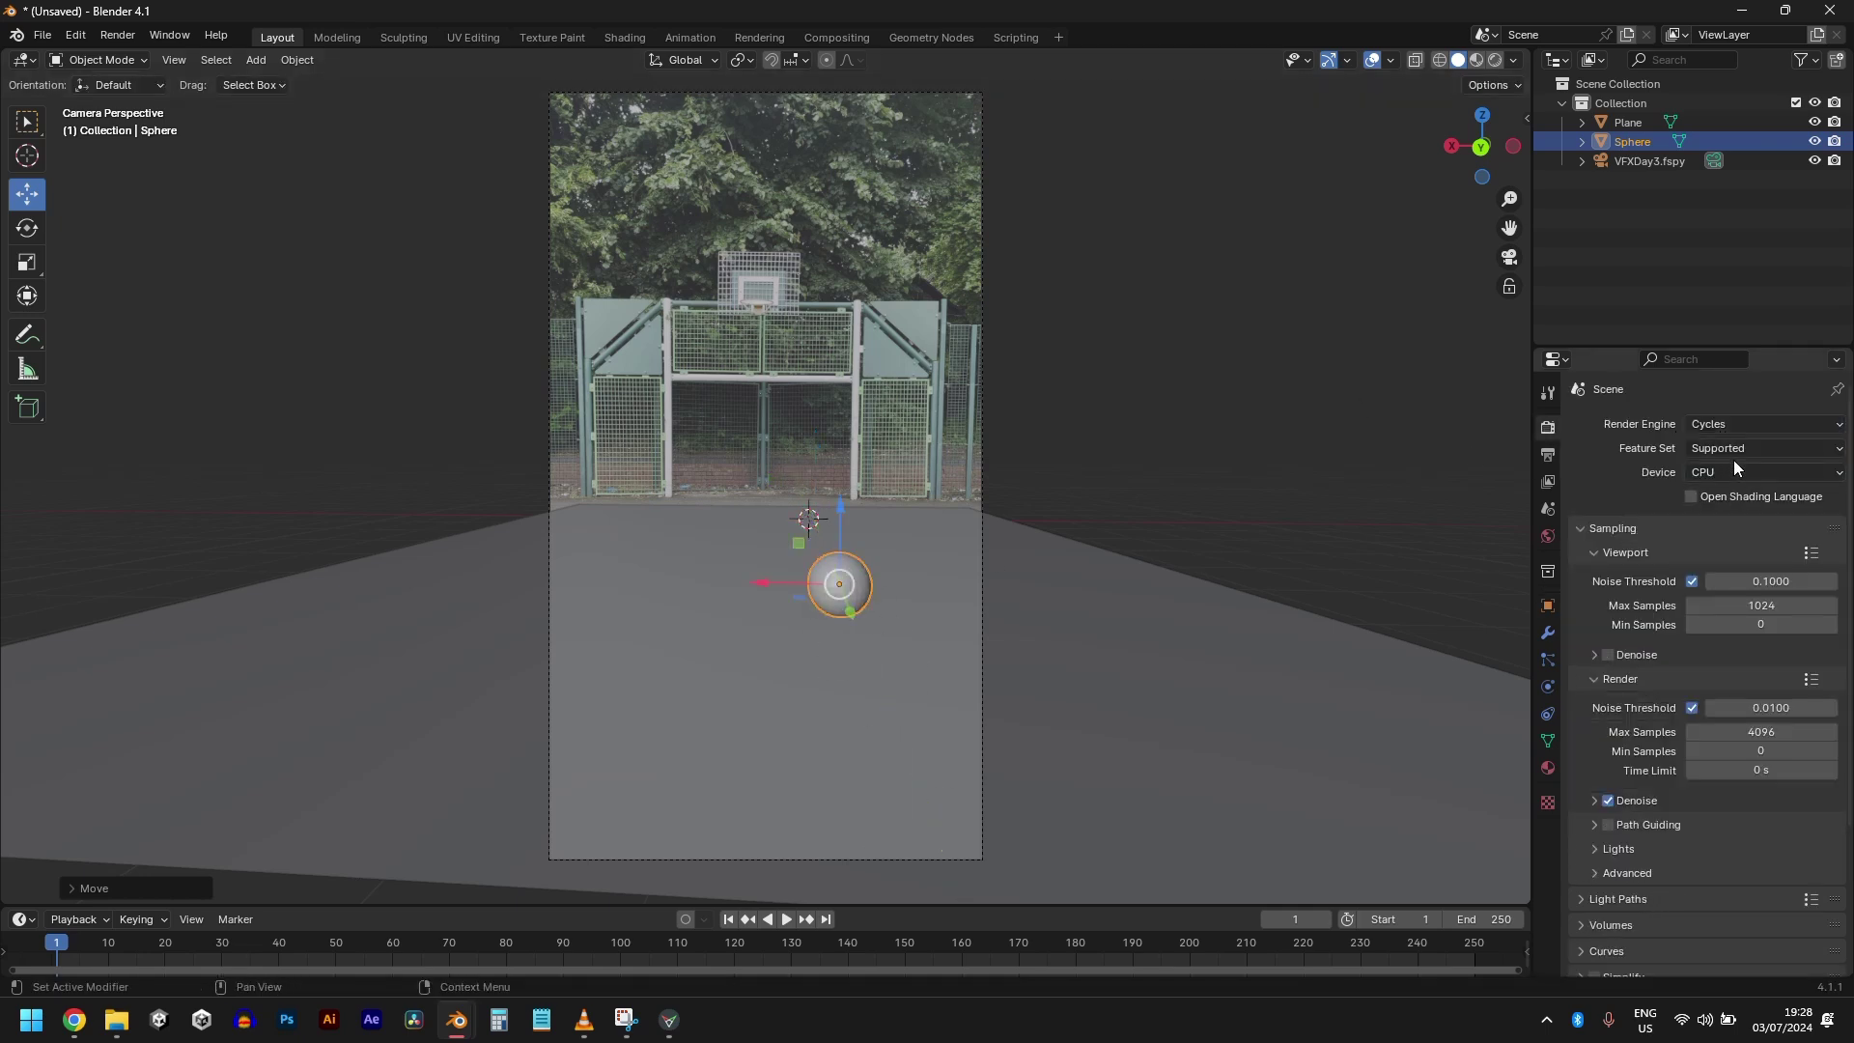
{"action": "left_click", "coordinate": [1731, 470]}
{"action": "left_click", "coordinate": [1734, 507]}
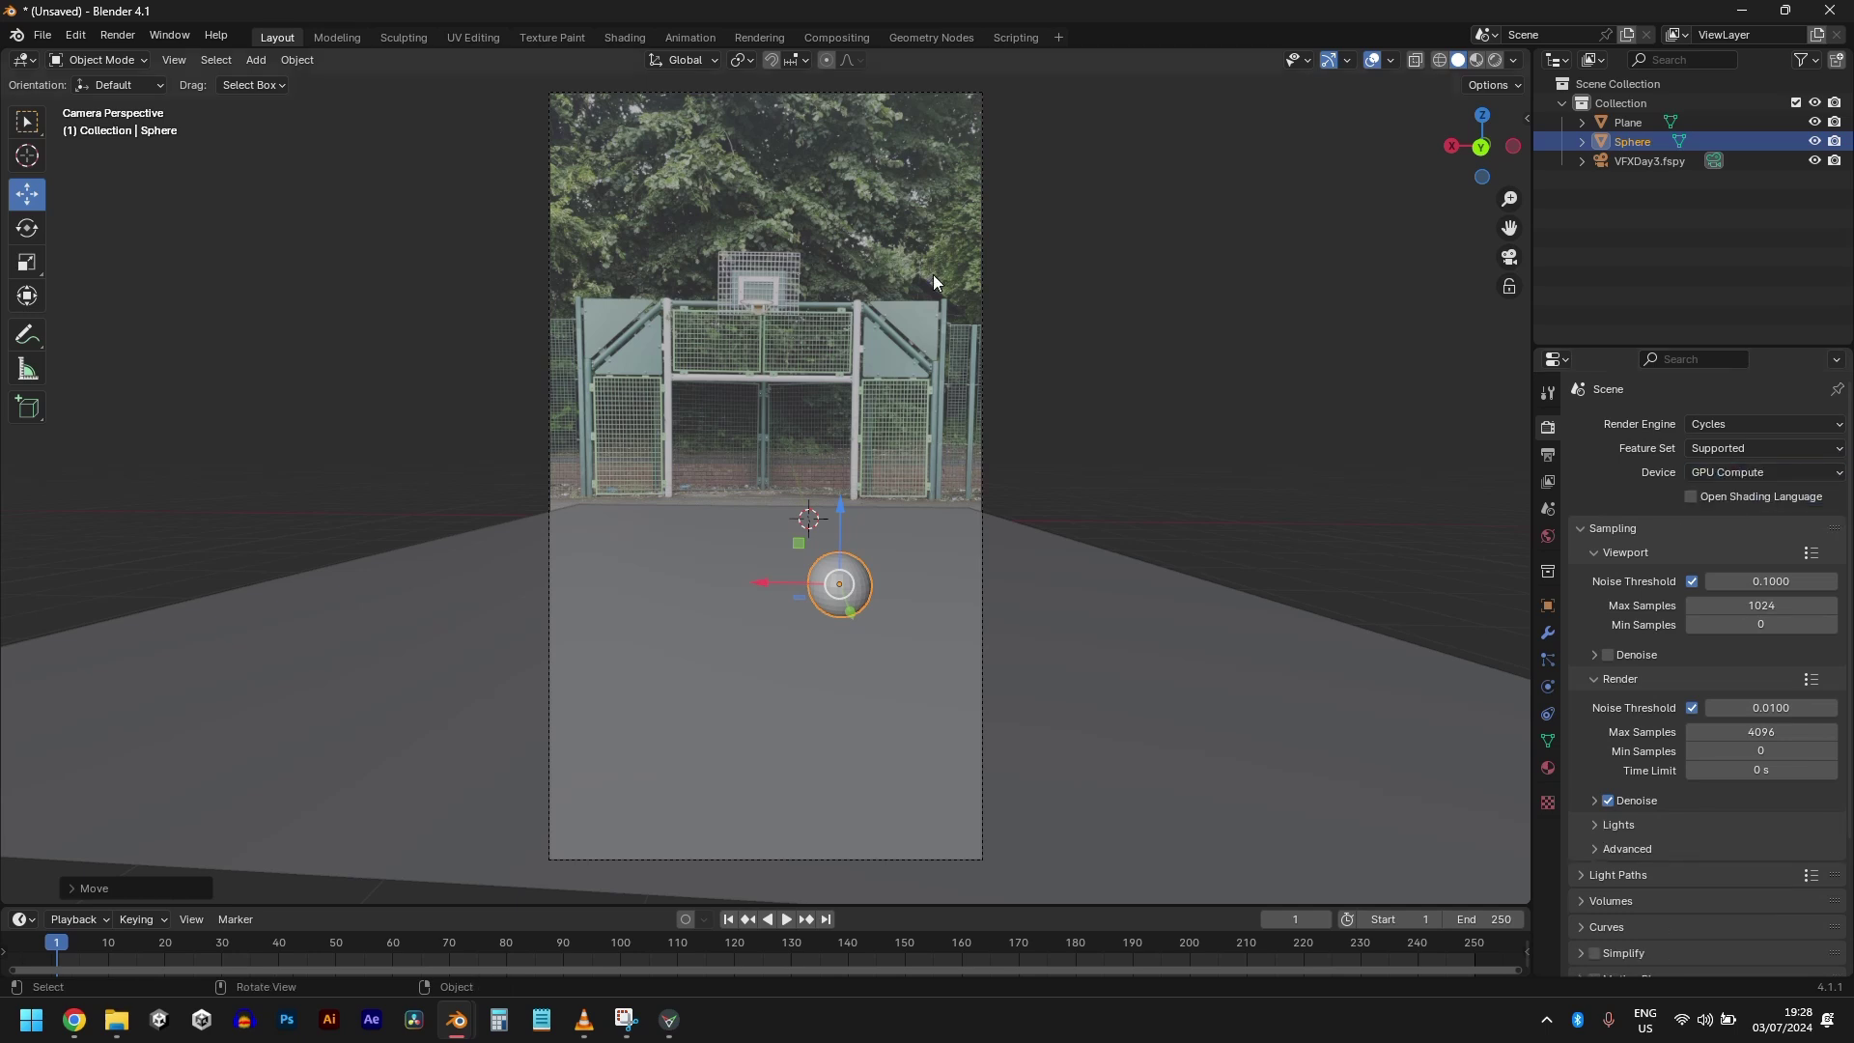
- Make the ground plane a Shadow Catcher and switch the viewport to rendered shading
{"action": "left_click", "coordinate": [1303, 684]}
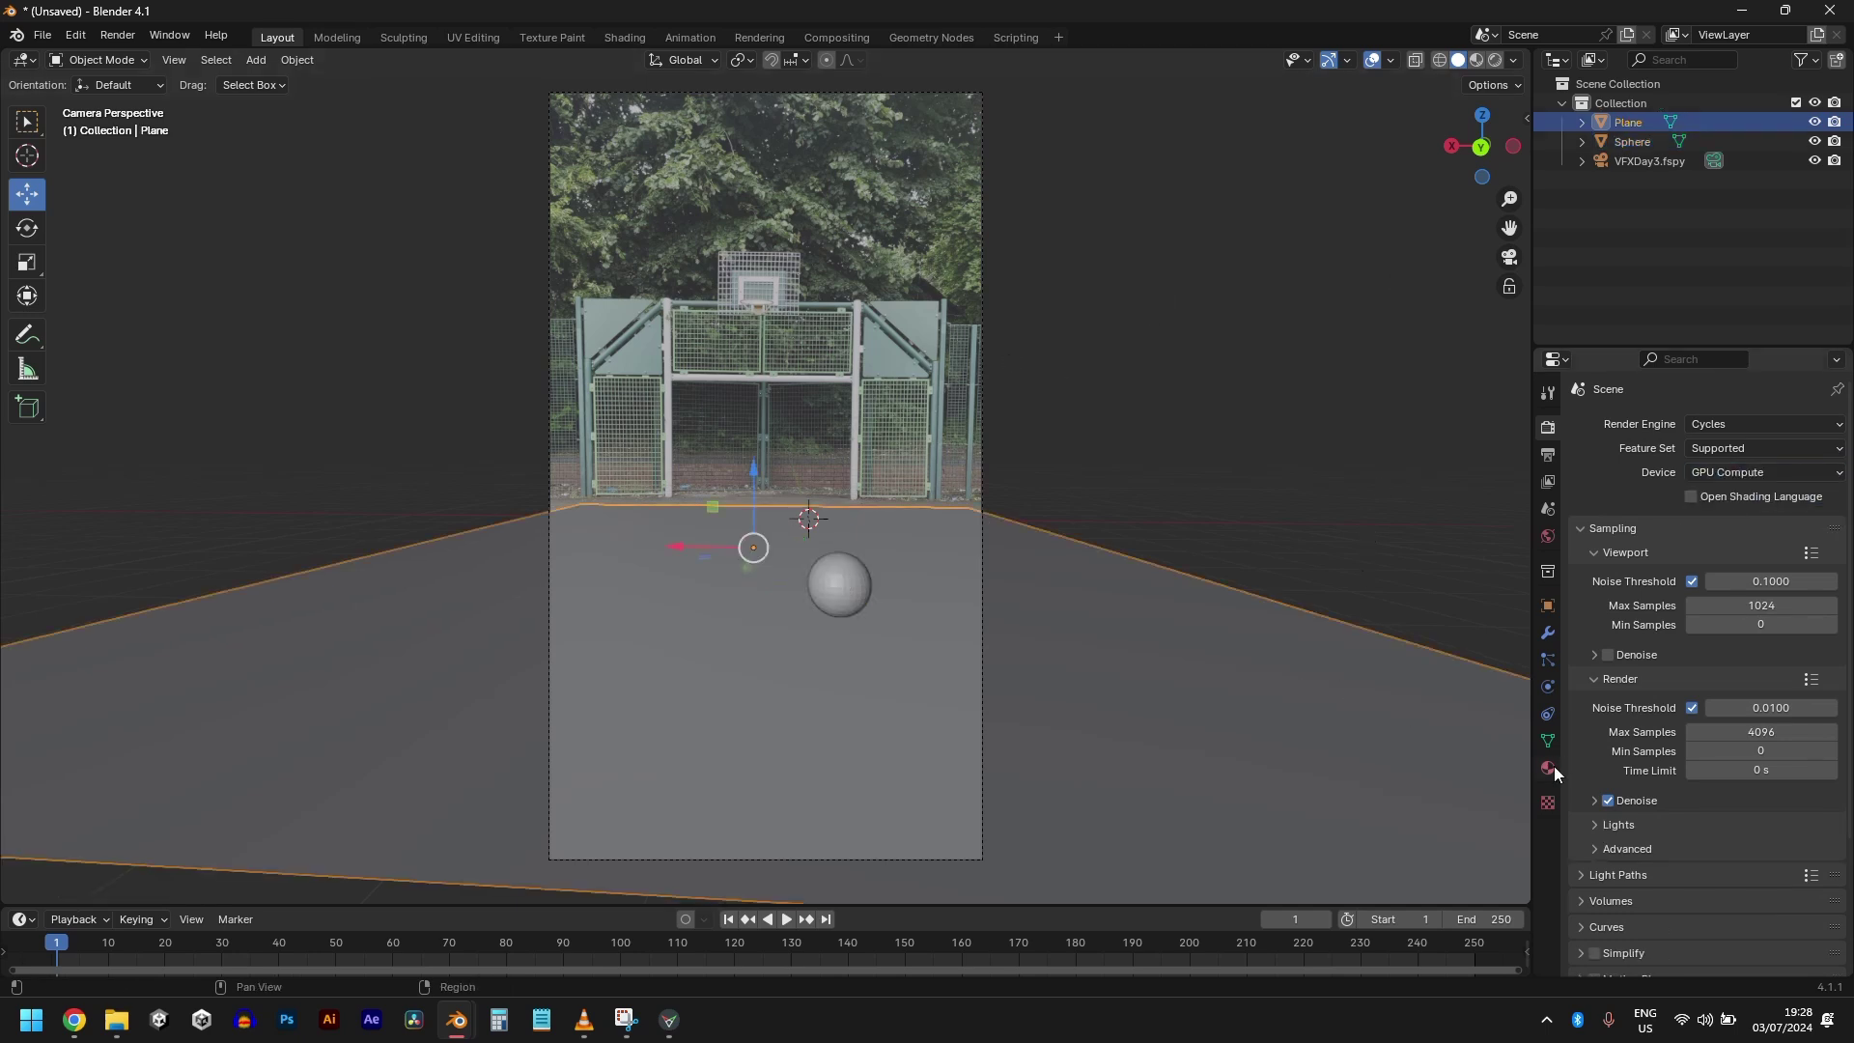
{"action": "left_click", "coordinate": [1547, 606]}
{"action": "left_click", "coordinate": [1608, 889]}
{"action": "scroll", "coordinate": [1673, 884], "scroll_direction": "down", "scroll_amount": 4}
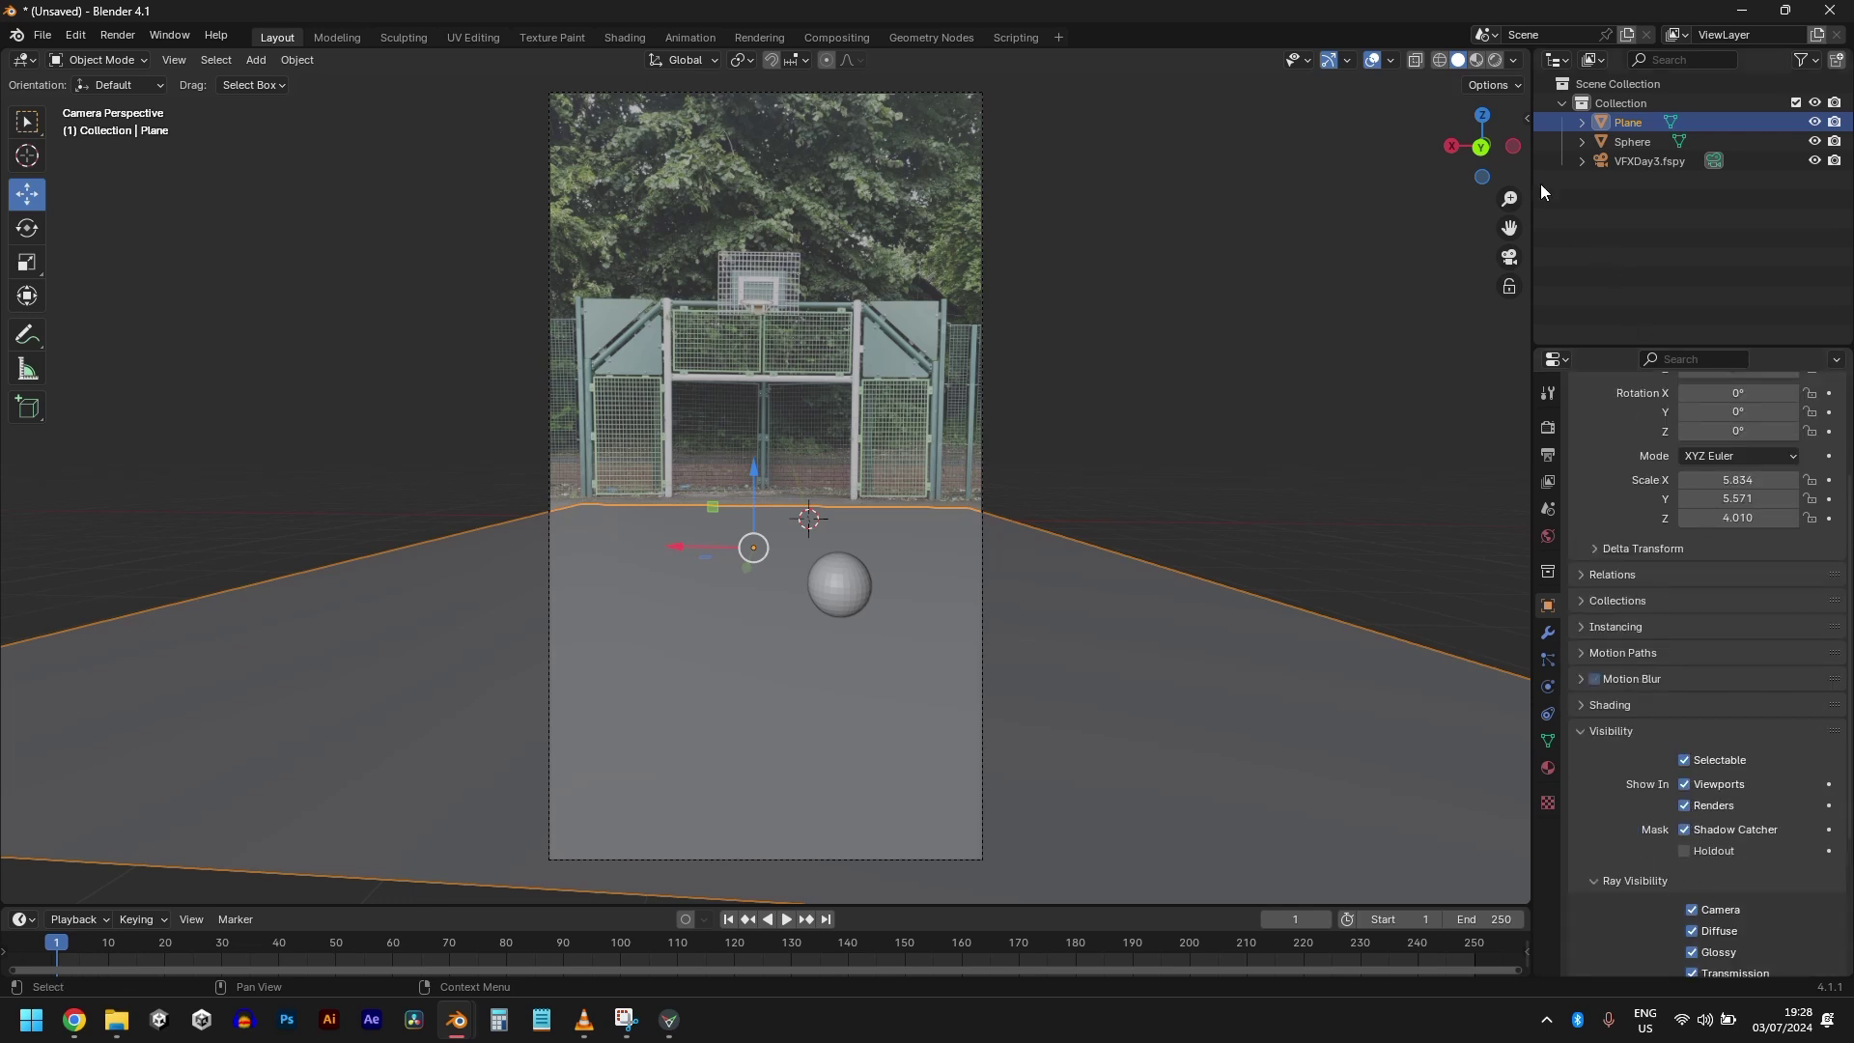
{"action": "left_click", "coordinate": [1496, 59]}
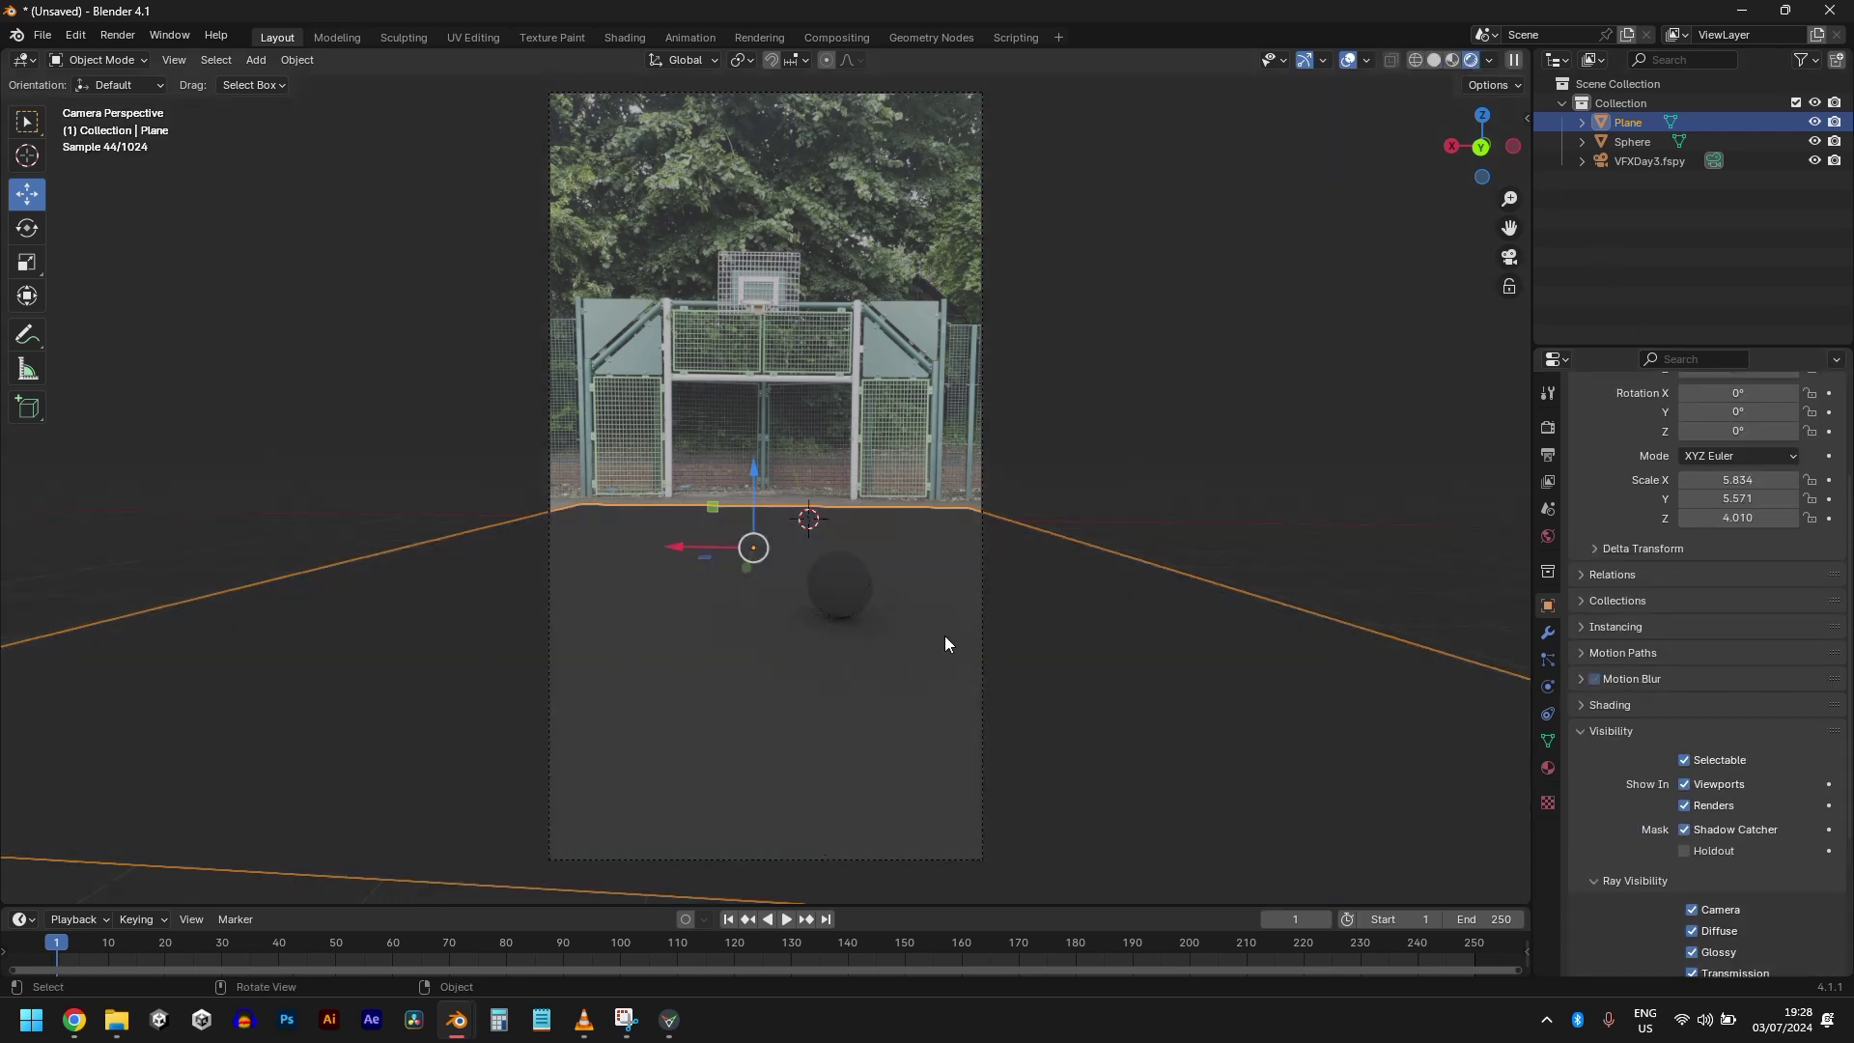
{"action": "left_click", "coordinate": [1548, 536]}
- Light the world with an Environment Texture using schadowplatz_2k.hdr
{"action": "left_click", "coordinate": [1687, 547]}
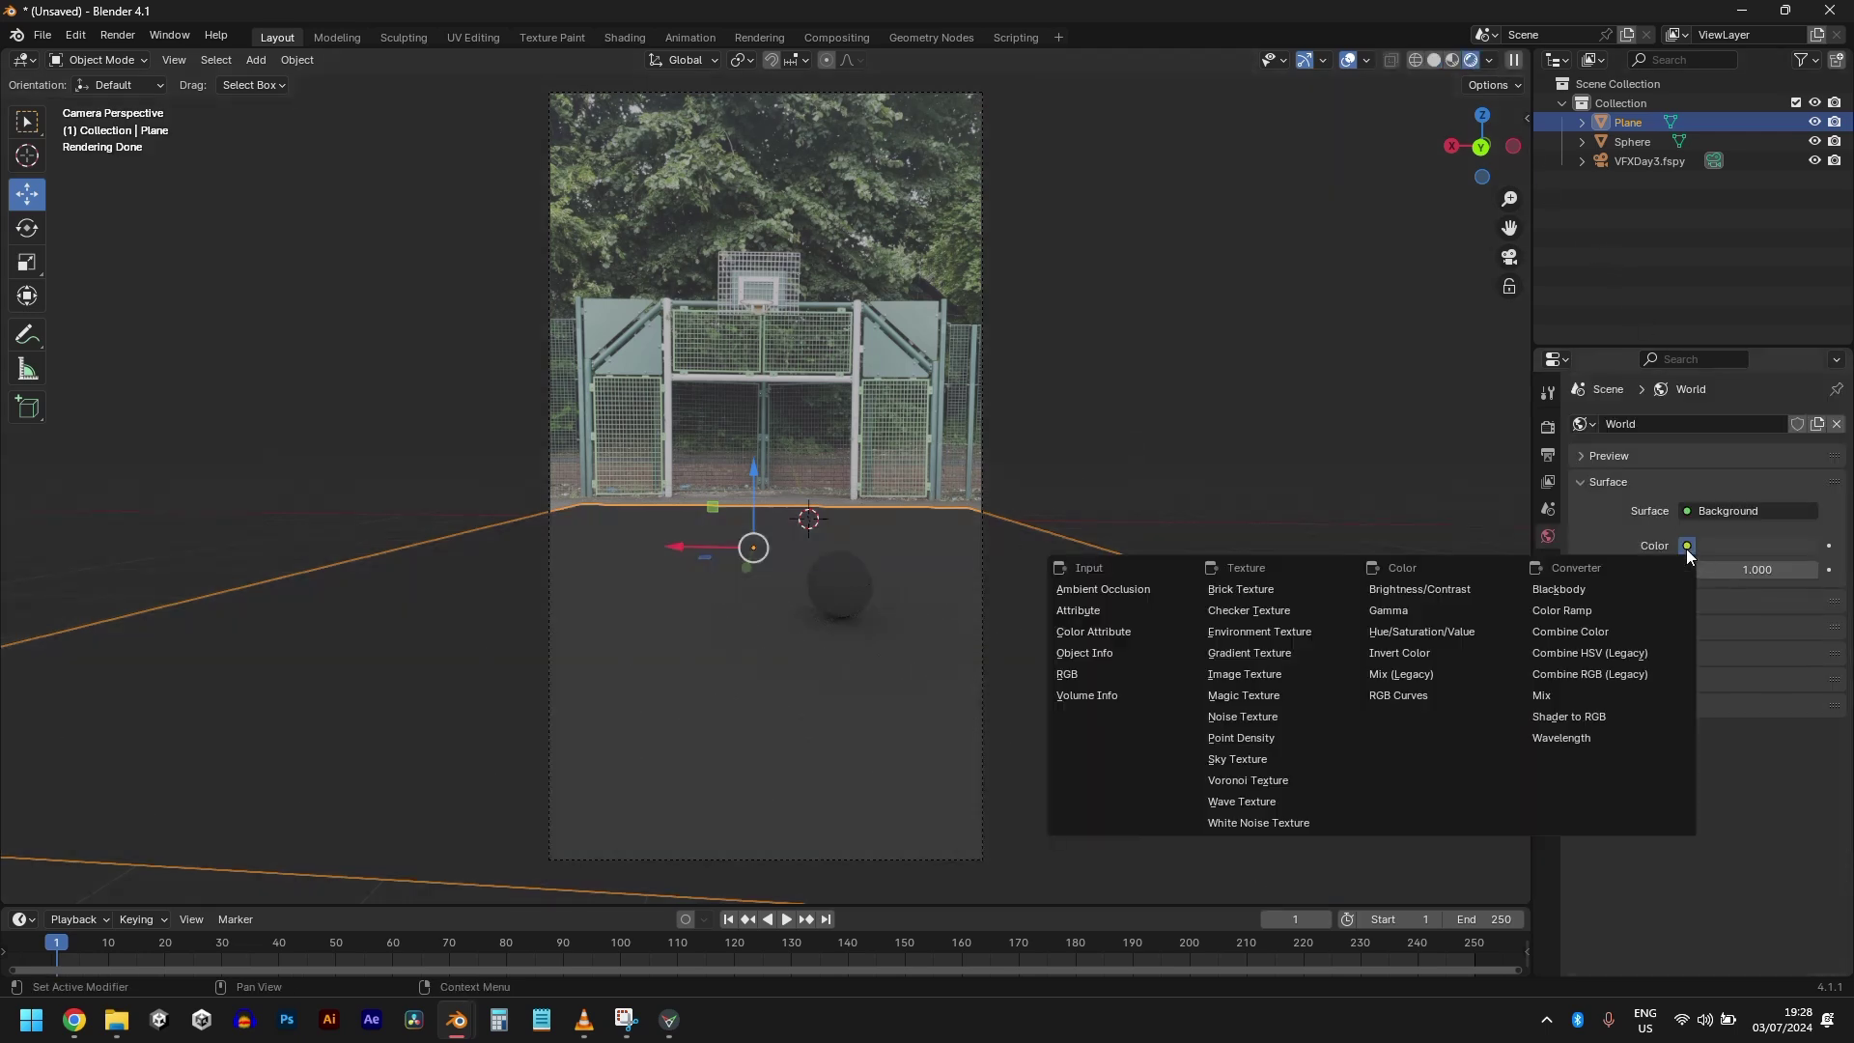
{"action": "left_click", "coordinate": [1309, 632]}
{"action": "left_click", "coordinate": [1746, 568]}
{"action": "left_click", "coordinate": [512, 748]}
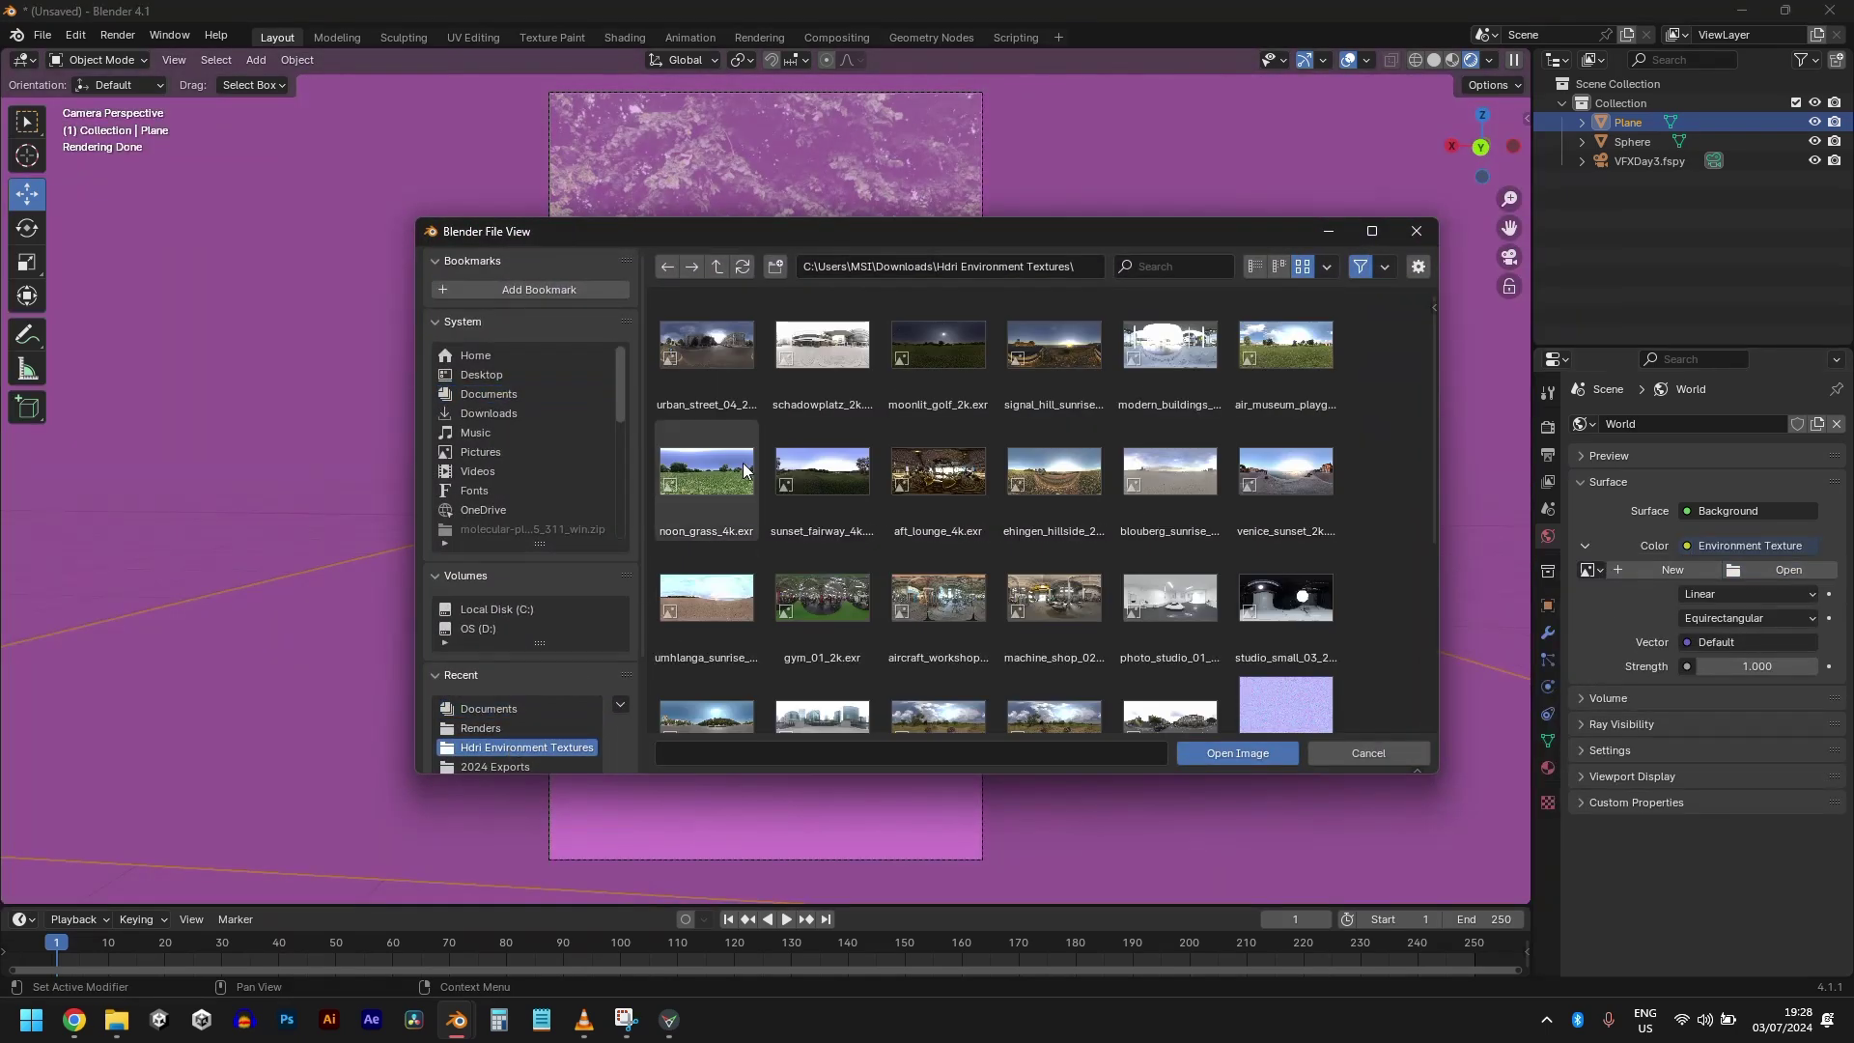
{"action": "double_click", "coordinate": [817, 375]}
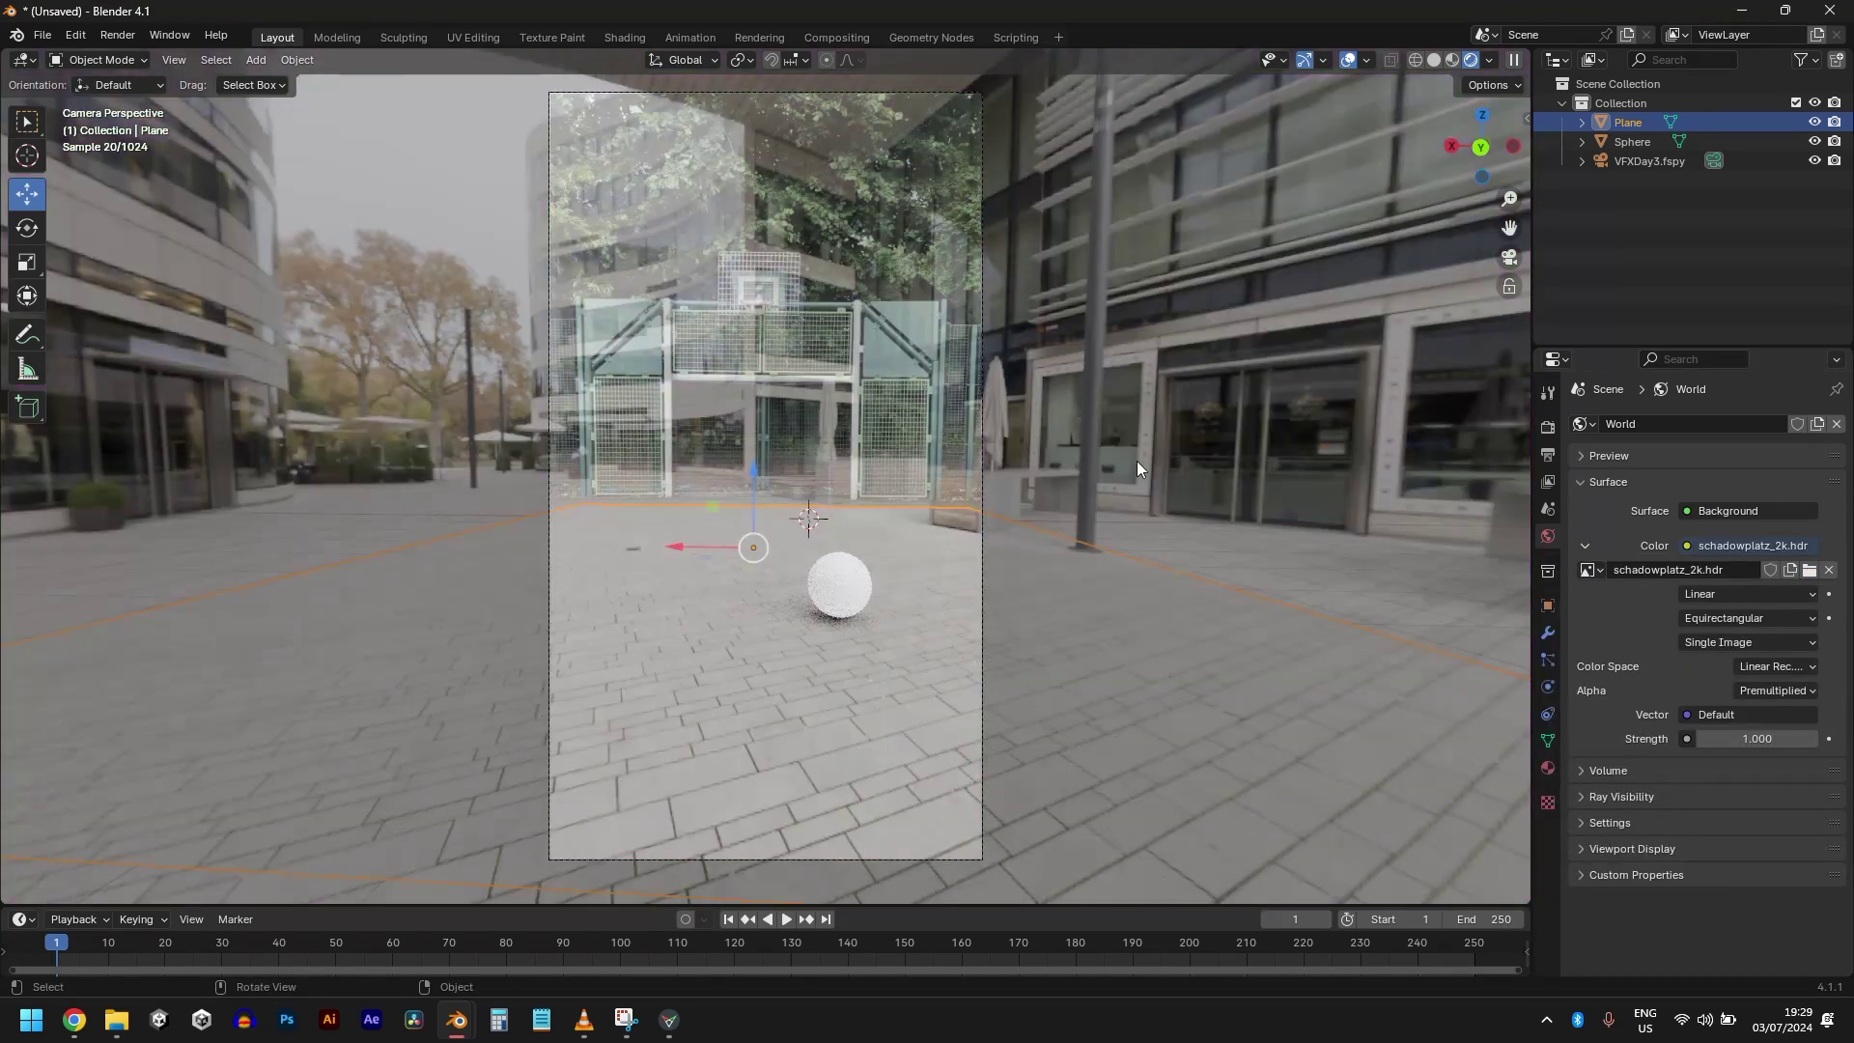
- Enable Film > Transparent in the render settings
{"action": "left_click", "coordinate": [1547, 428]}
{"action": "scroll", "coordinate": [1637, 865], "scroll_direction": "down", "scroll_amount": 3}
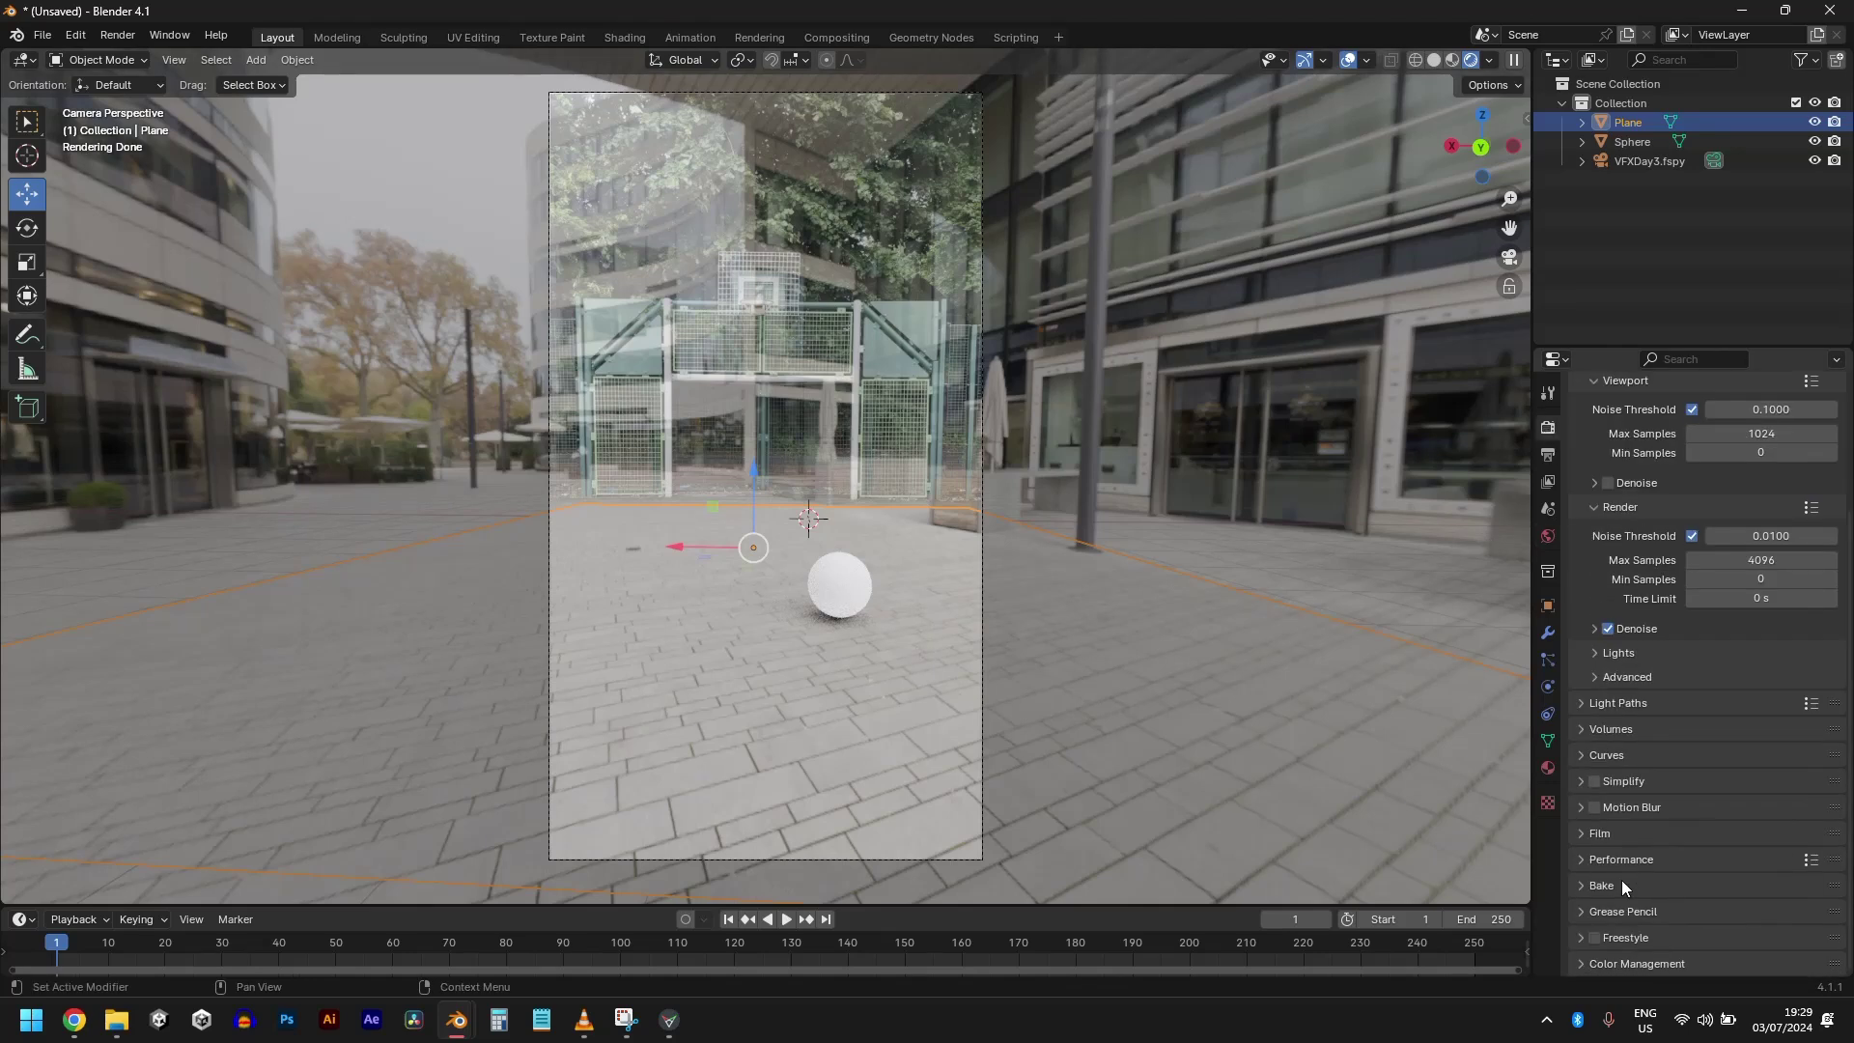
{"action": "left_click", "coordinate": [1599, 833]}
{"action": "scroll", "coordinate": [1588, 845], "scroll_direction": "down", "scroll_amount": 4}
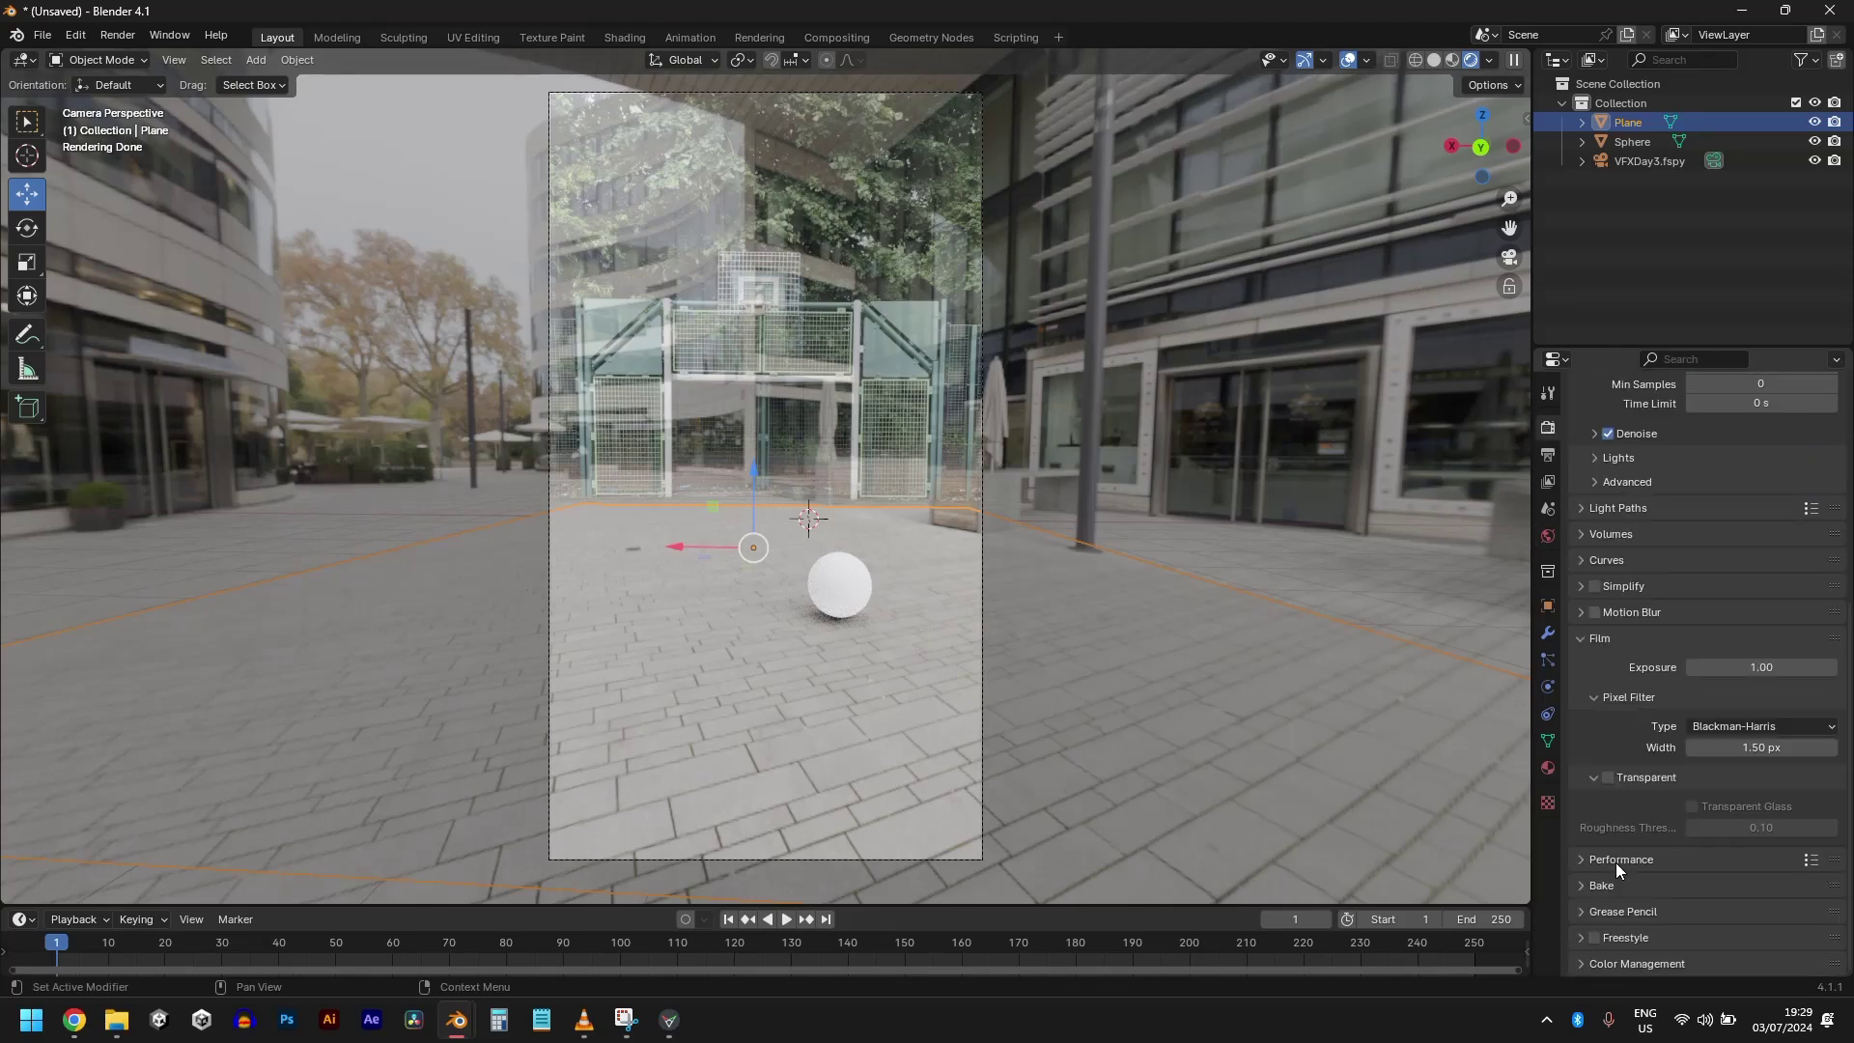
{"action": "left_click", "coordinate": [1607, 777]}
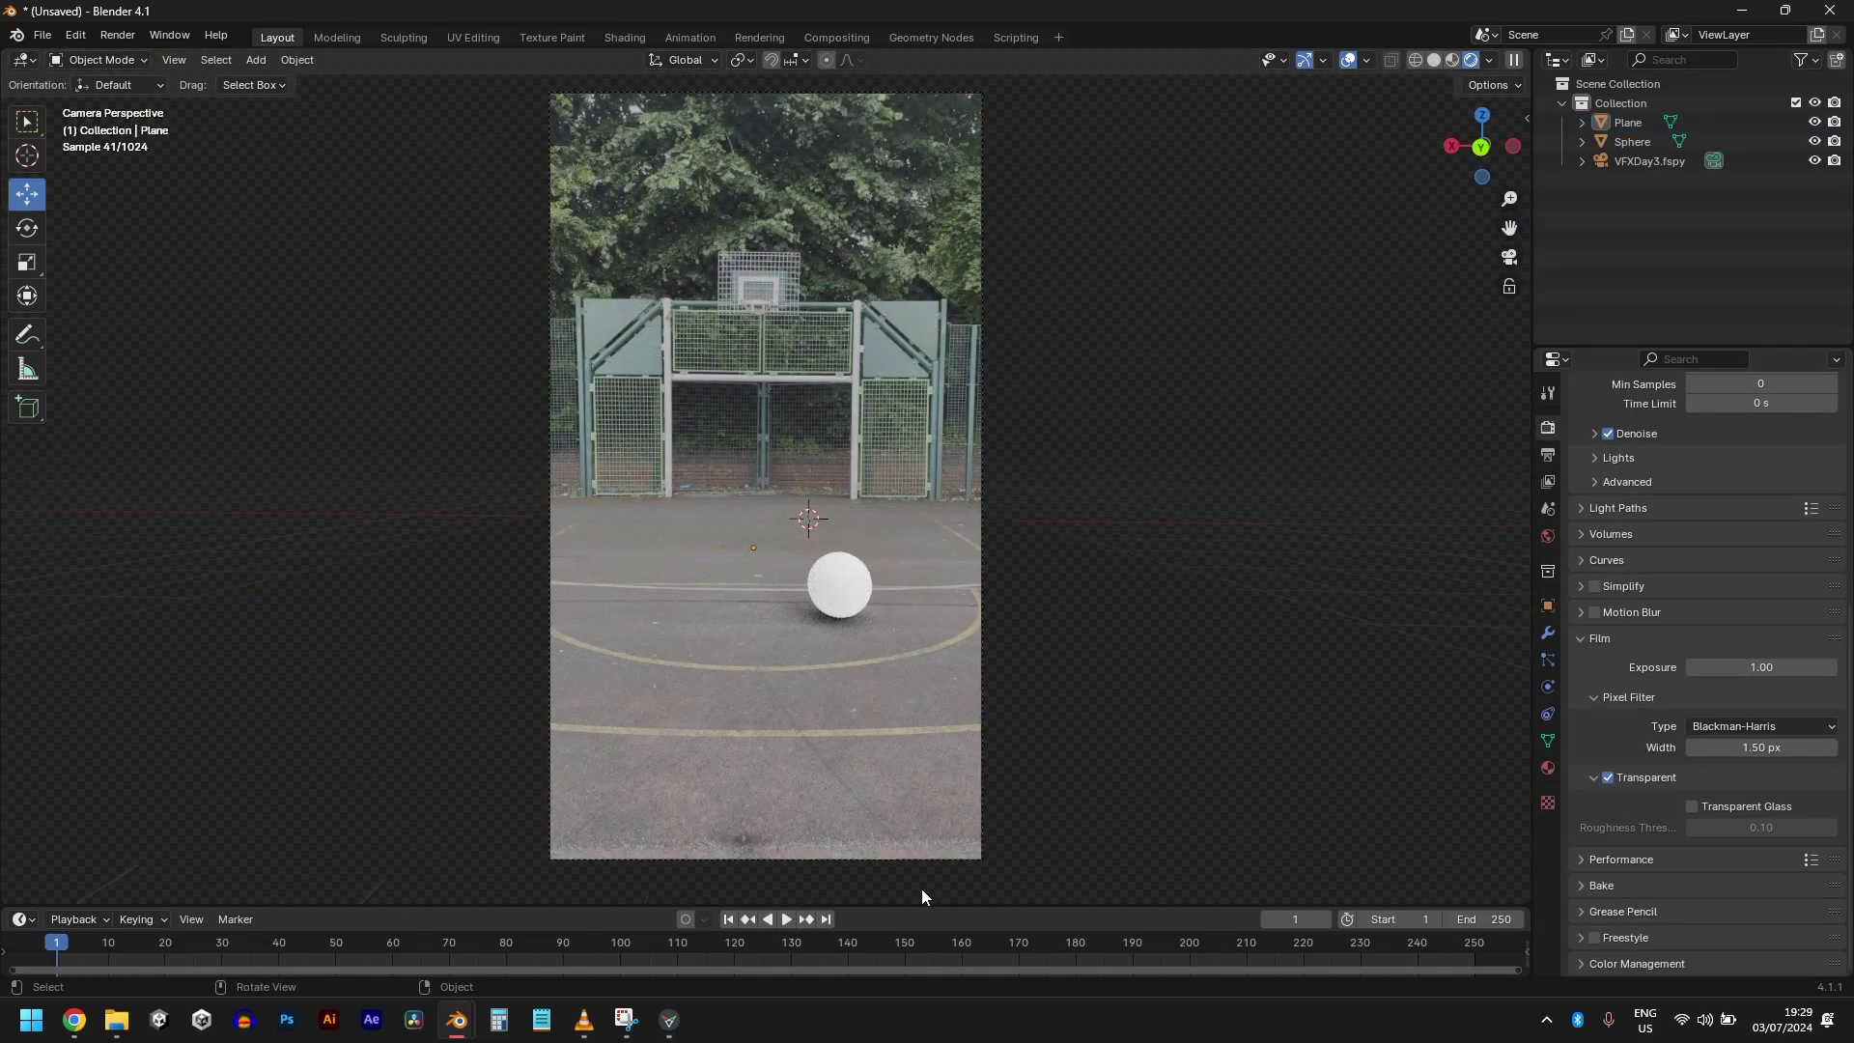
- Give the sphere a new material with a dark red base colour
{"action": "left_click", "coordinate": [842, 588]}
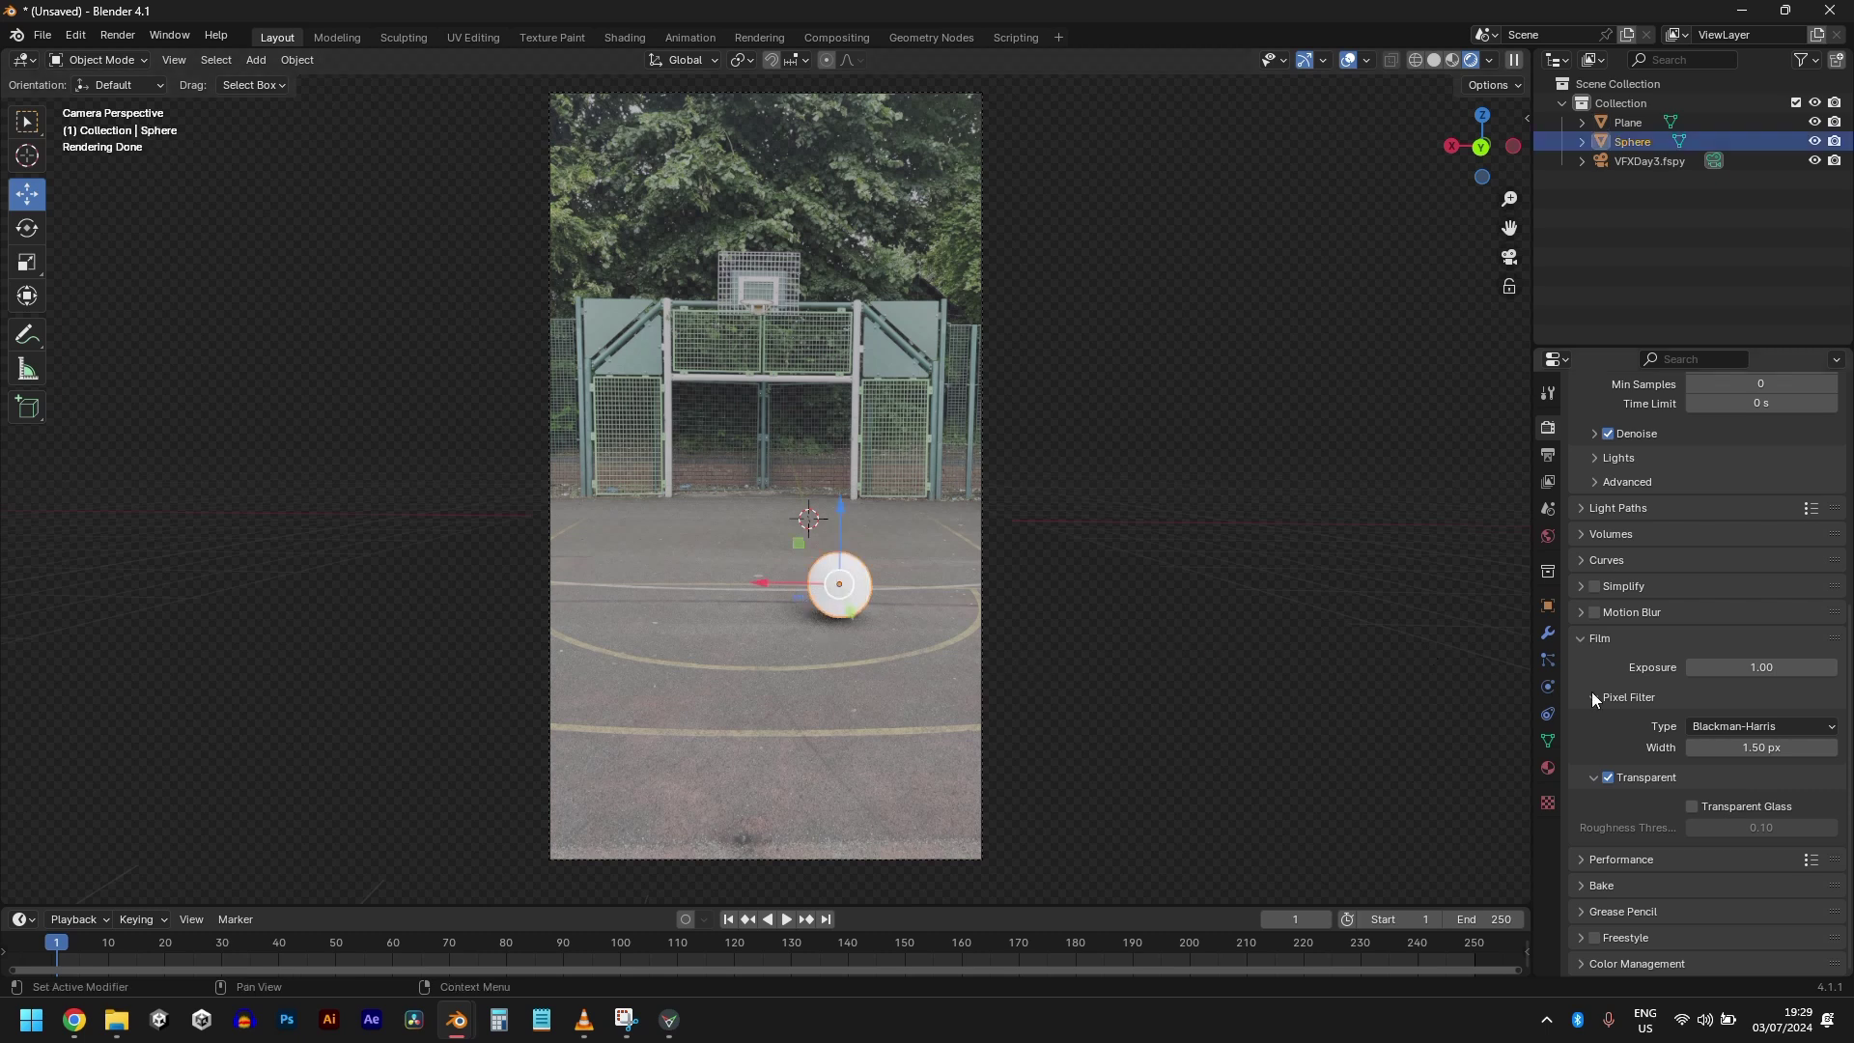
{"action": "left_click", "coordinate": [1547, 768]}
{"action": "left_click", "coordinate": [1702, 513]}
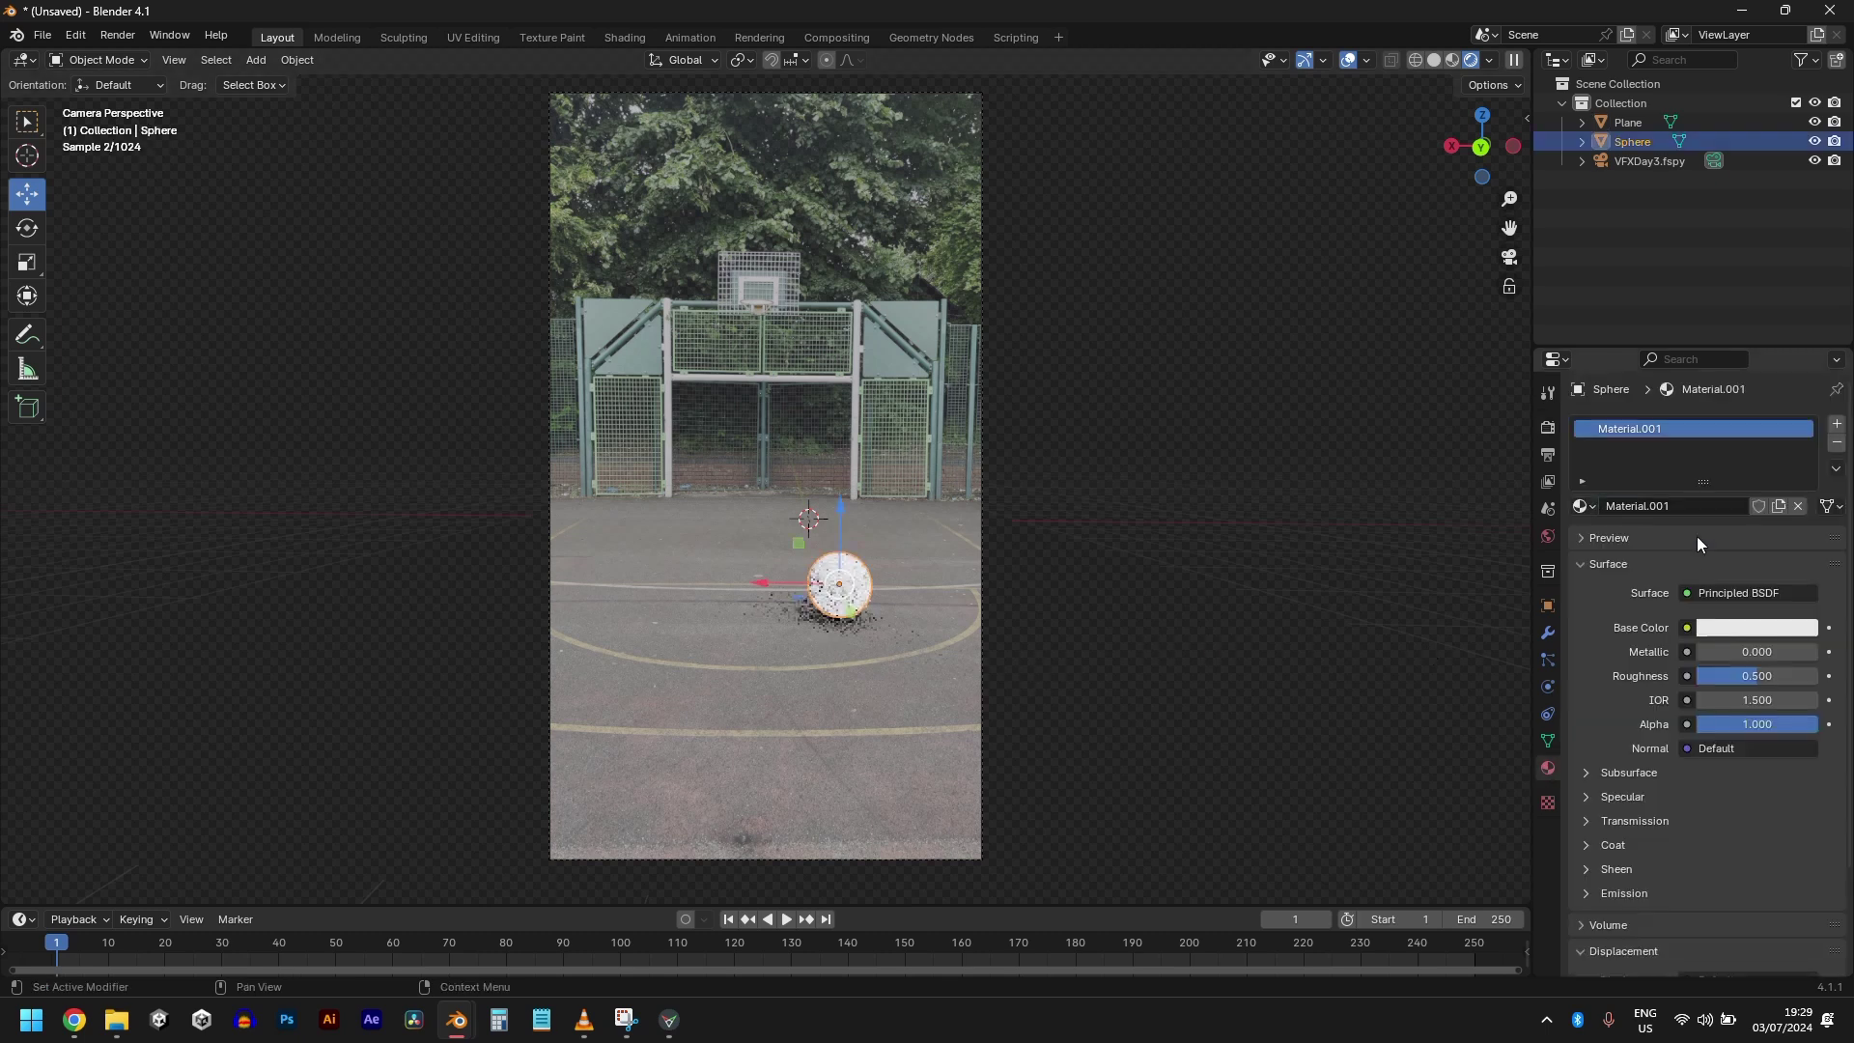
{"action": "left_click", "coordinate": [1714, 627]}
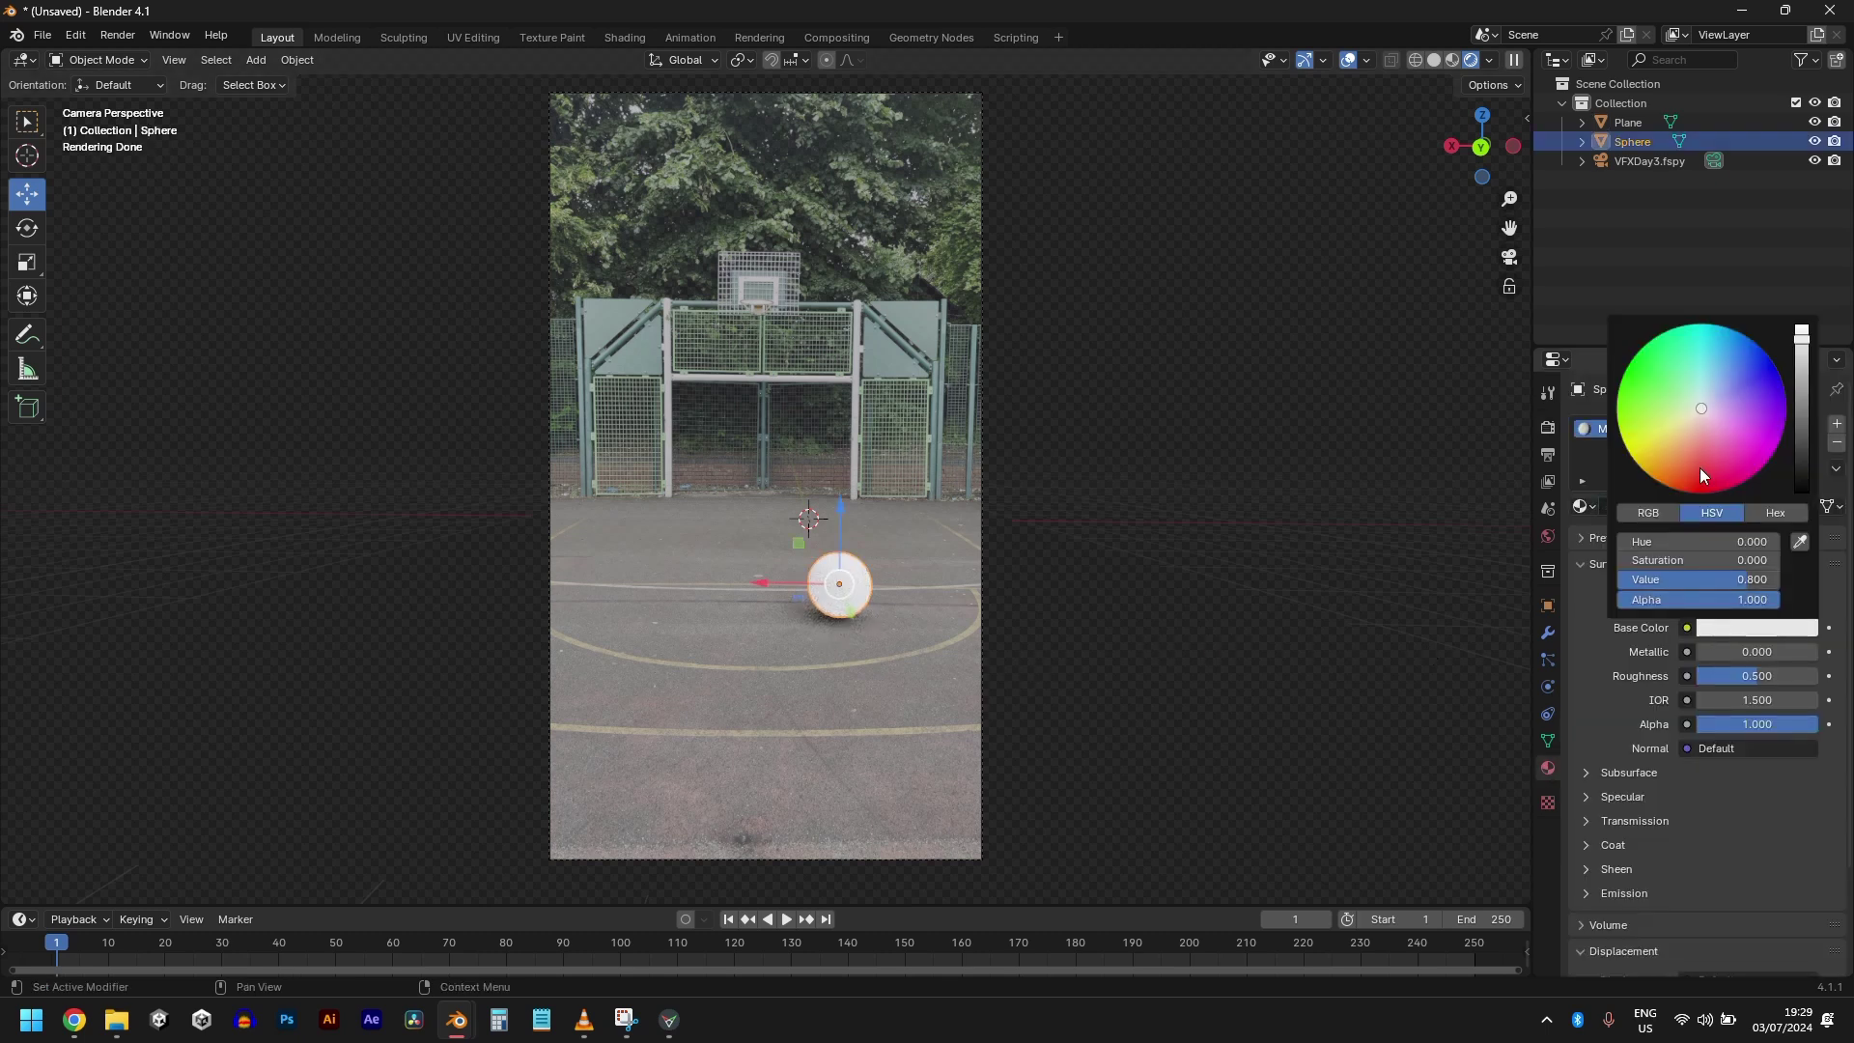
{"action": "left_click_drag", "start_coordinate": [1689, 458], "coordinate": [1691, 470]}
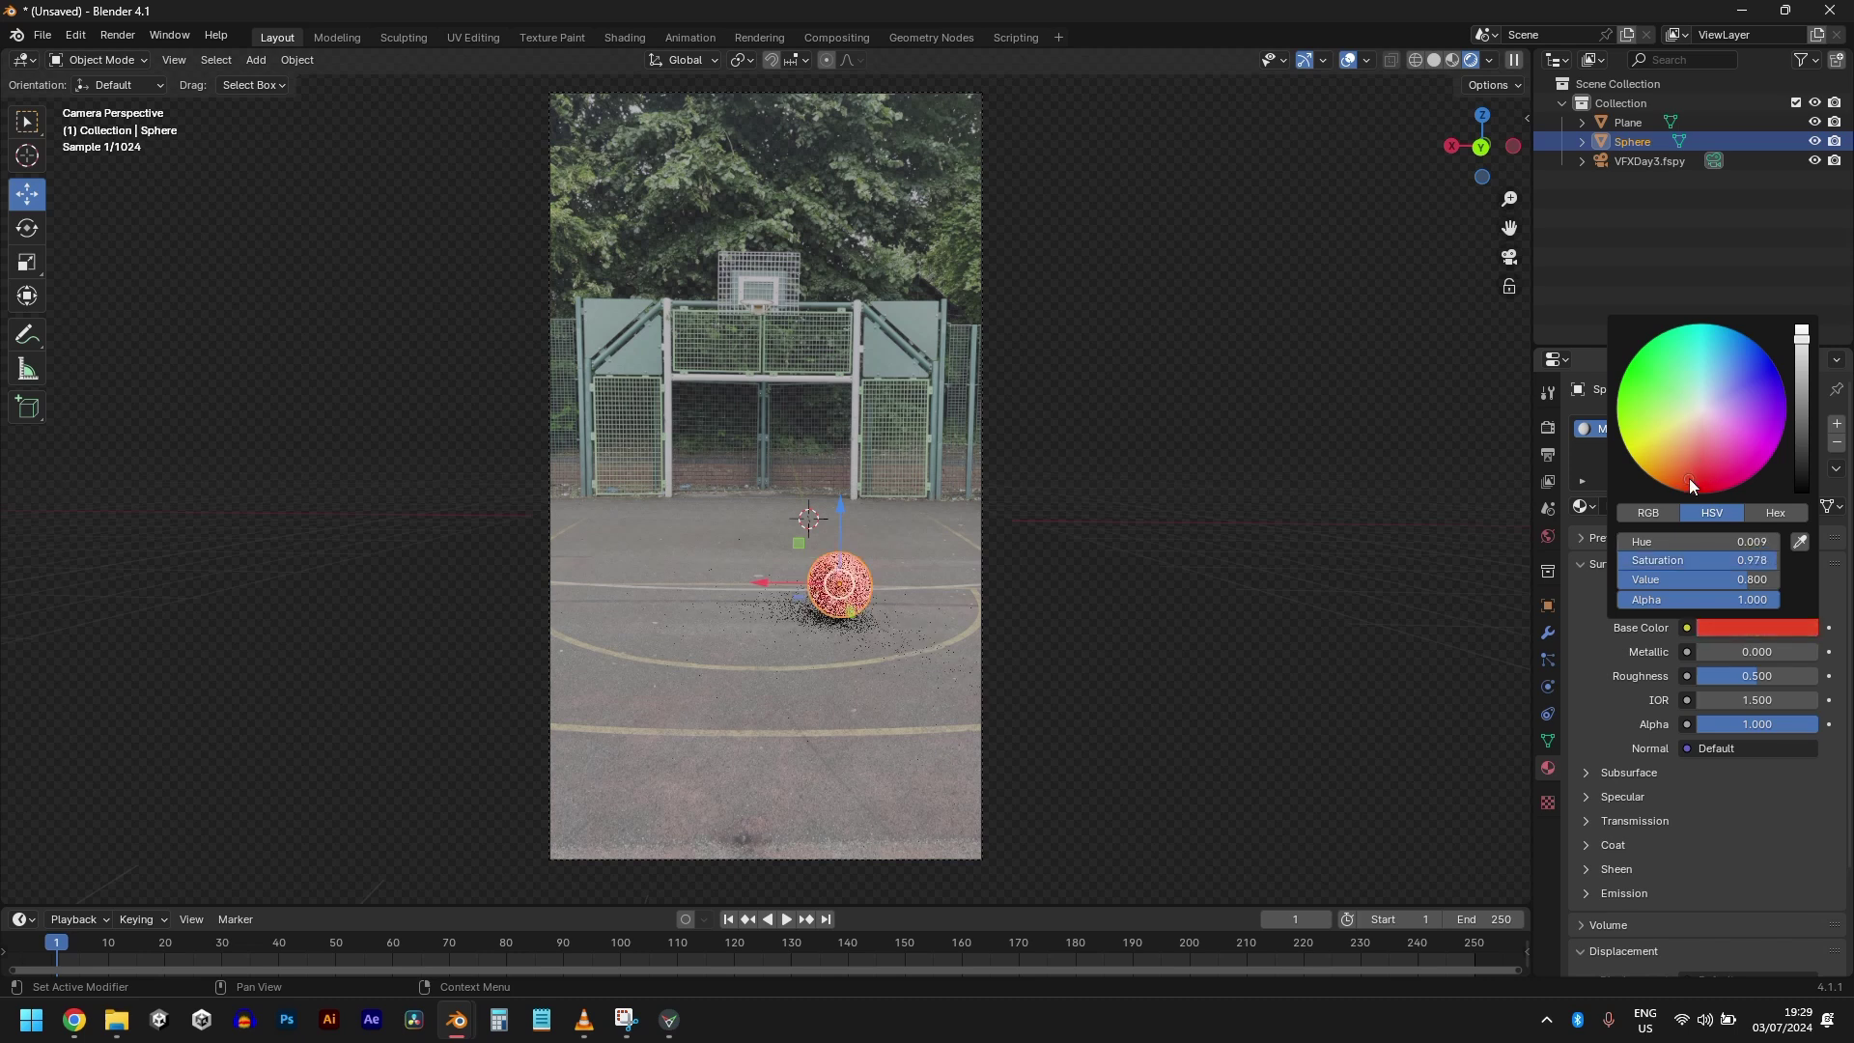
{"action": "left_click_drag", "start_coordinate": [1799, 415], "coordinate": [1801, 449]}
- Duplicate the red sphere, shift both slightly right, then delete the duplicate
{"action": "key", "text": "shift+d"}
{"action": "left_click", "coordinate": [665, 628]}
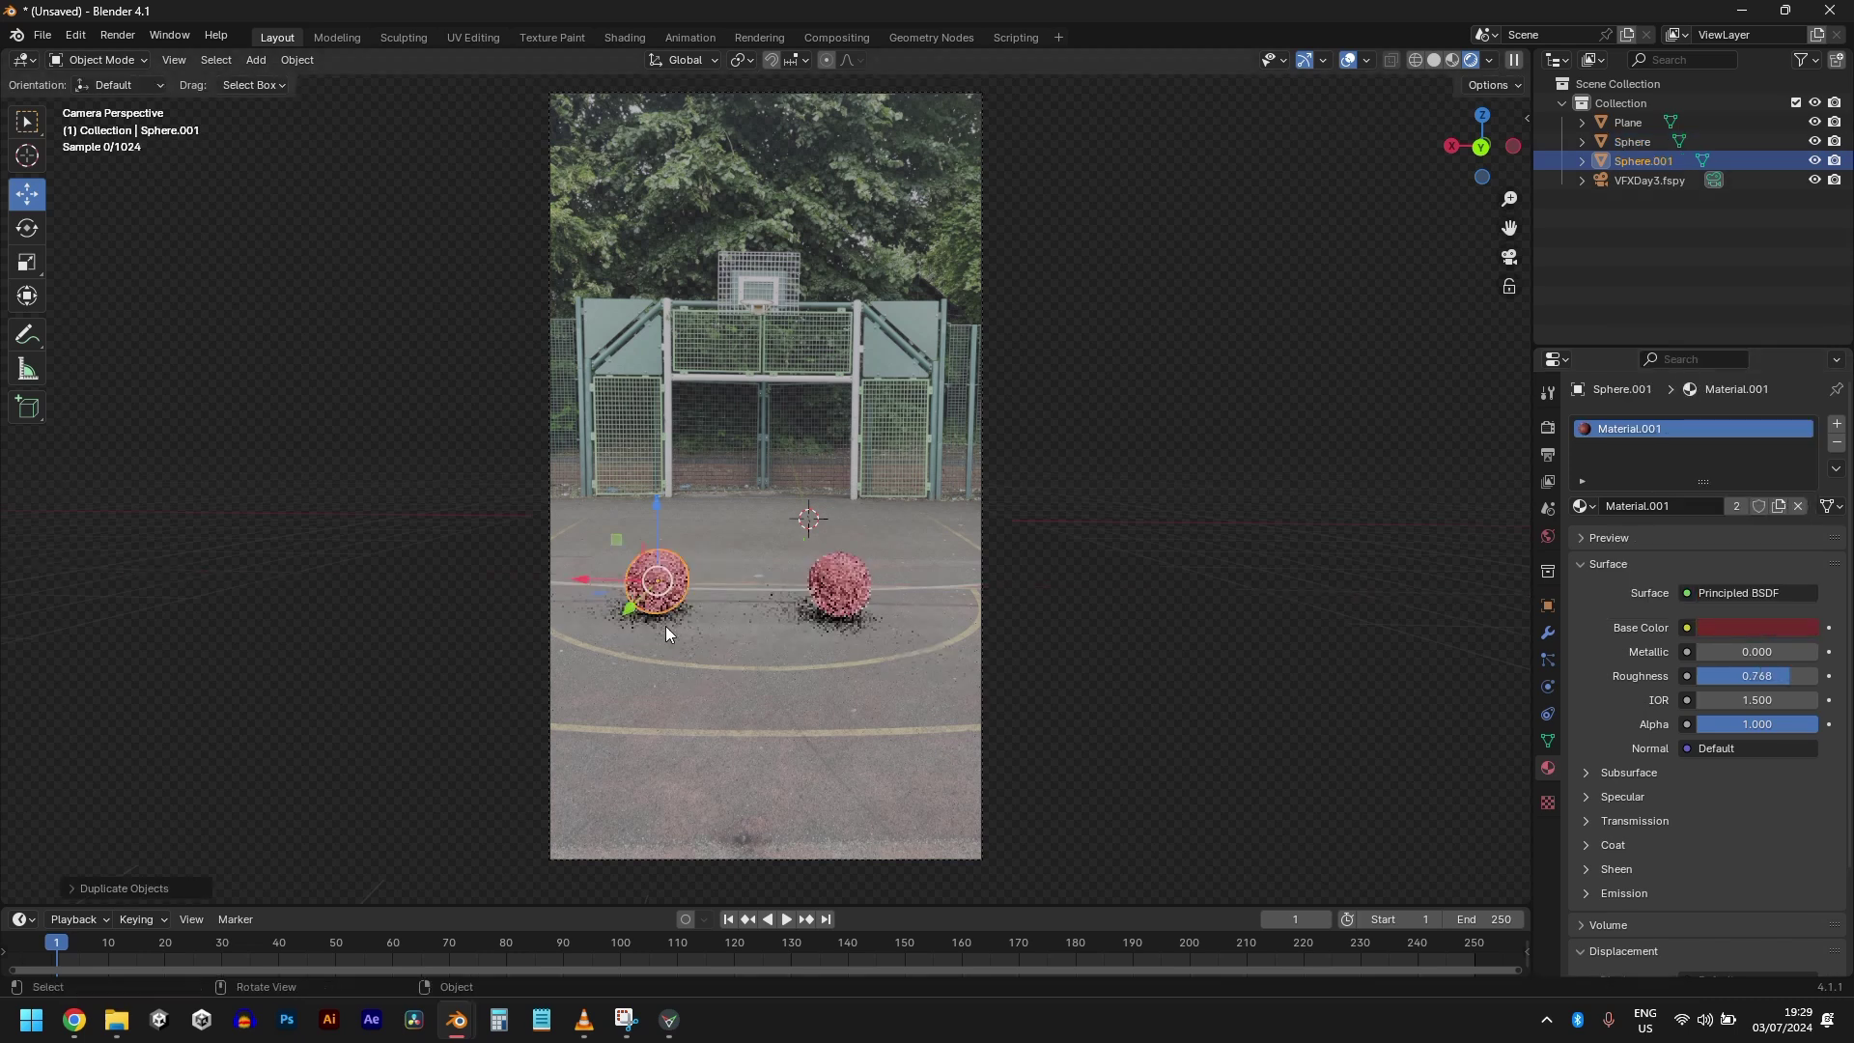
{"action": "left_click", "coordinate": [842, 586]}
{"action": "left_click", "coordinate": [663, 587], "text": "shift"}
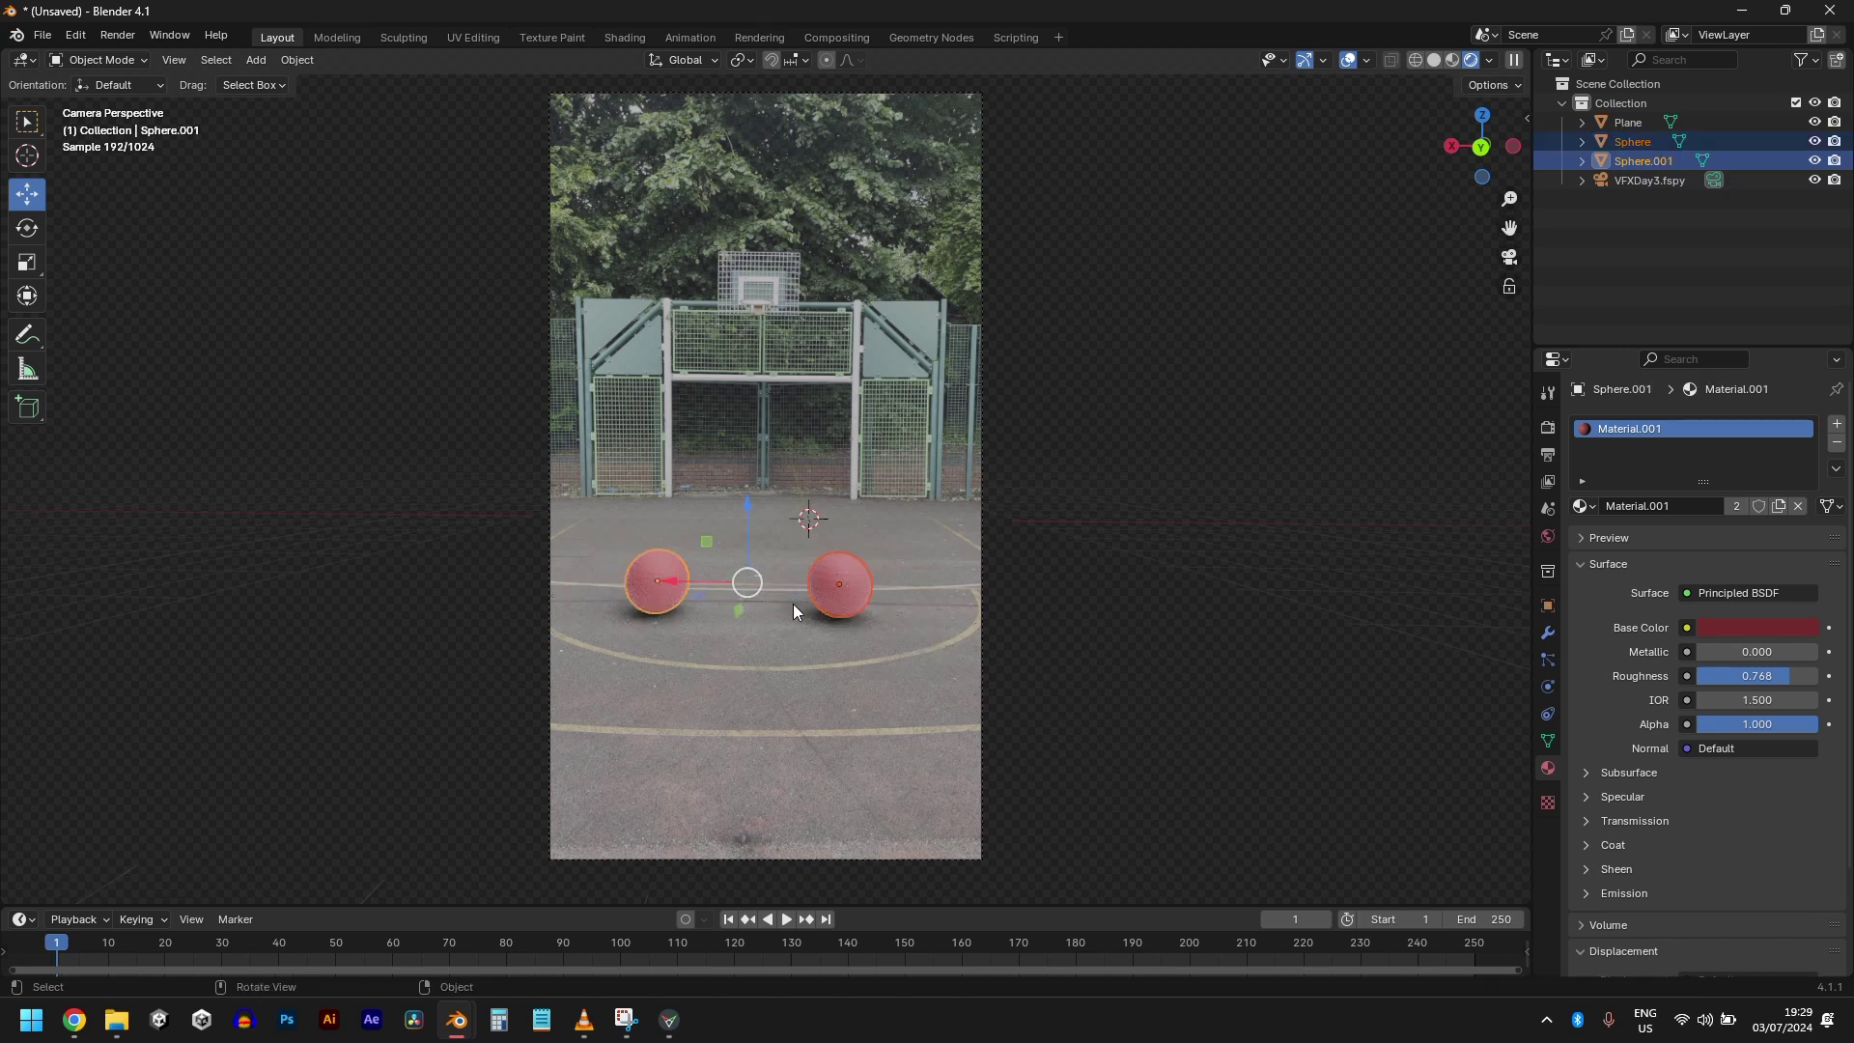
{"action": "left_click_drag", "start_coordinate": [687, 587], "coordinate": [697, 582]}
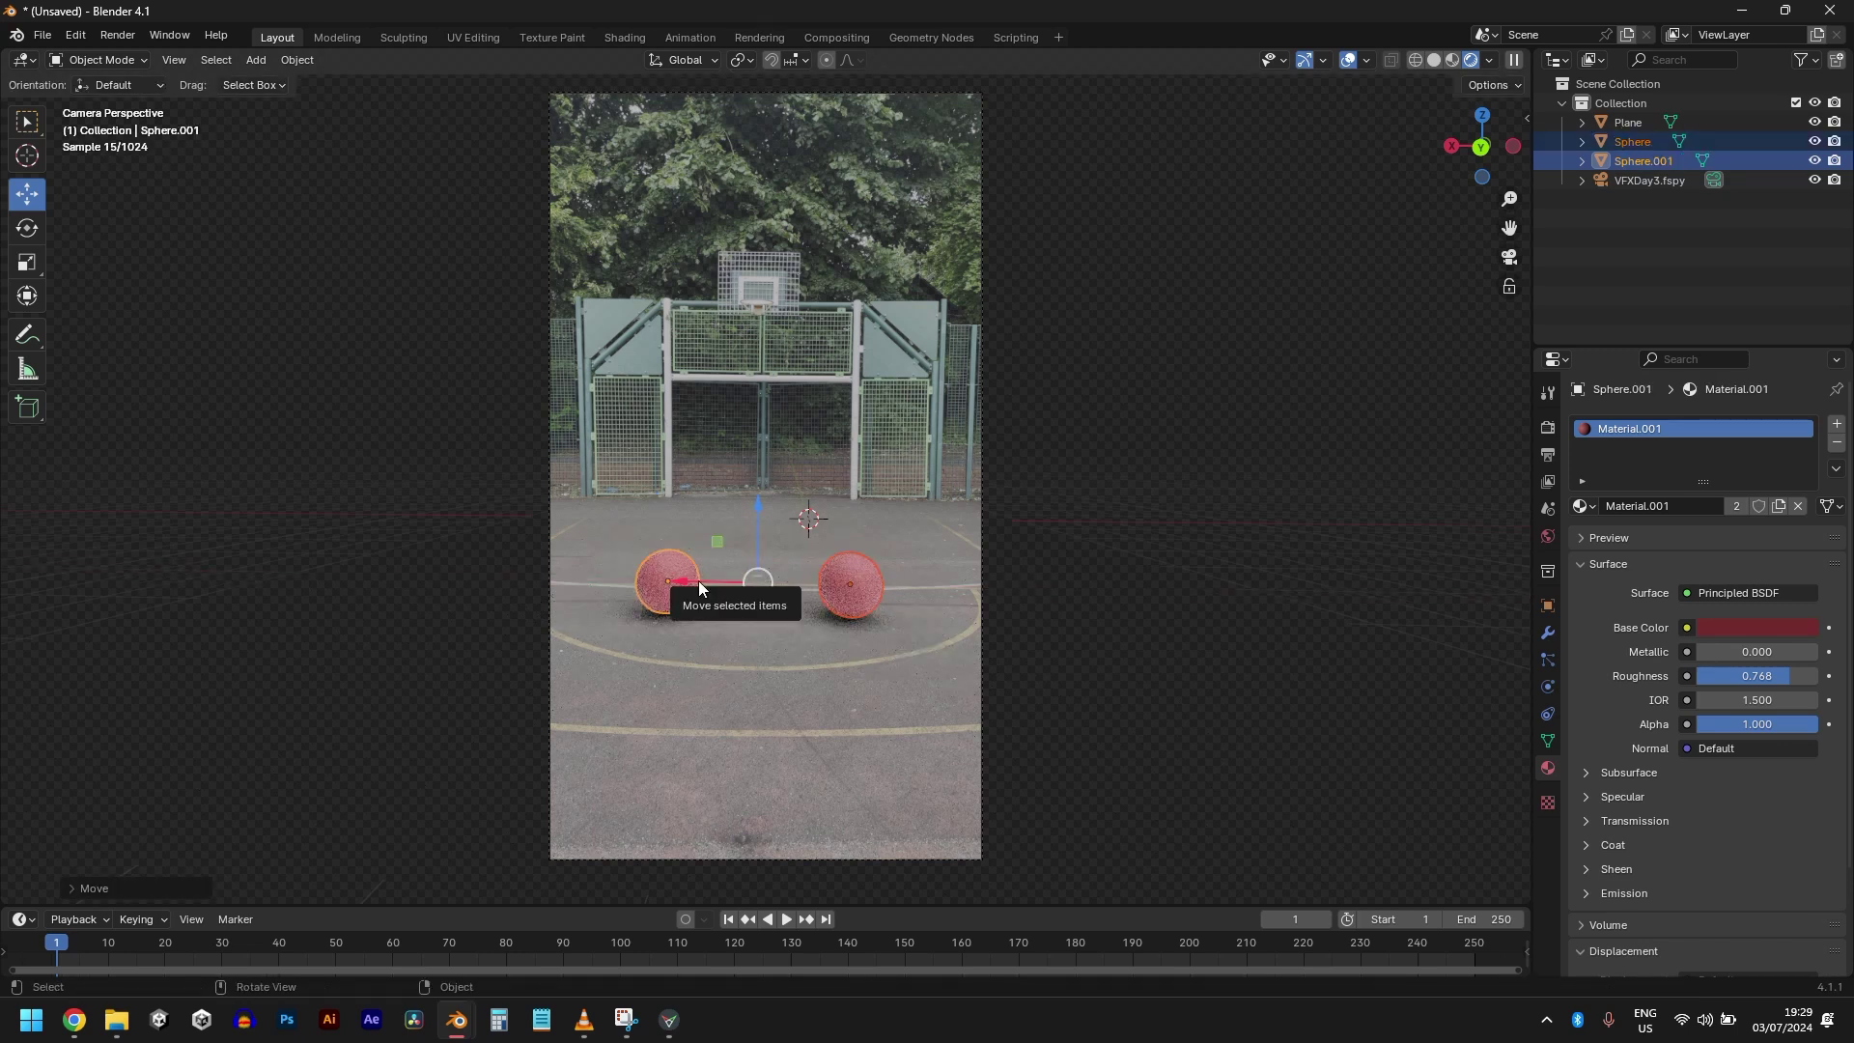
{"action": "left_click", "coordinate": [774, 484]}
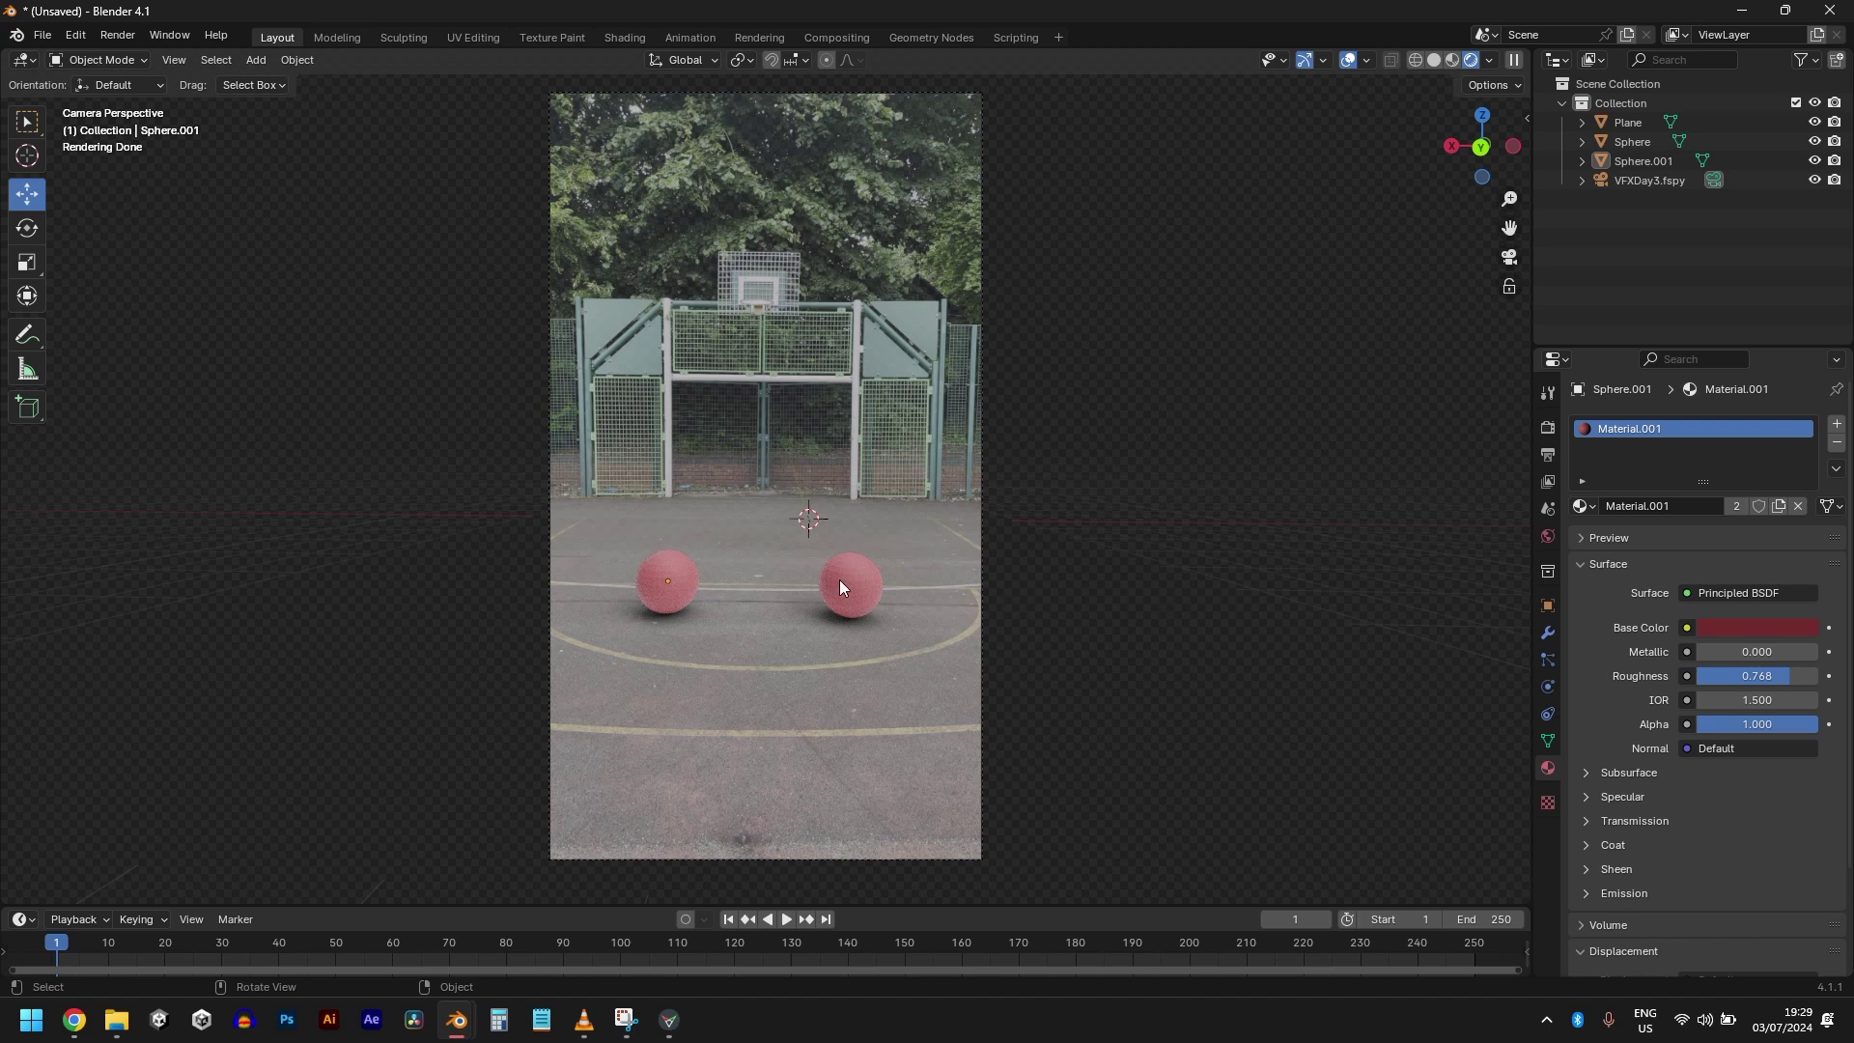
{"action": "left_click", "coordinate": [689, 597]}
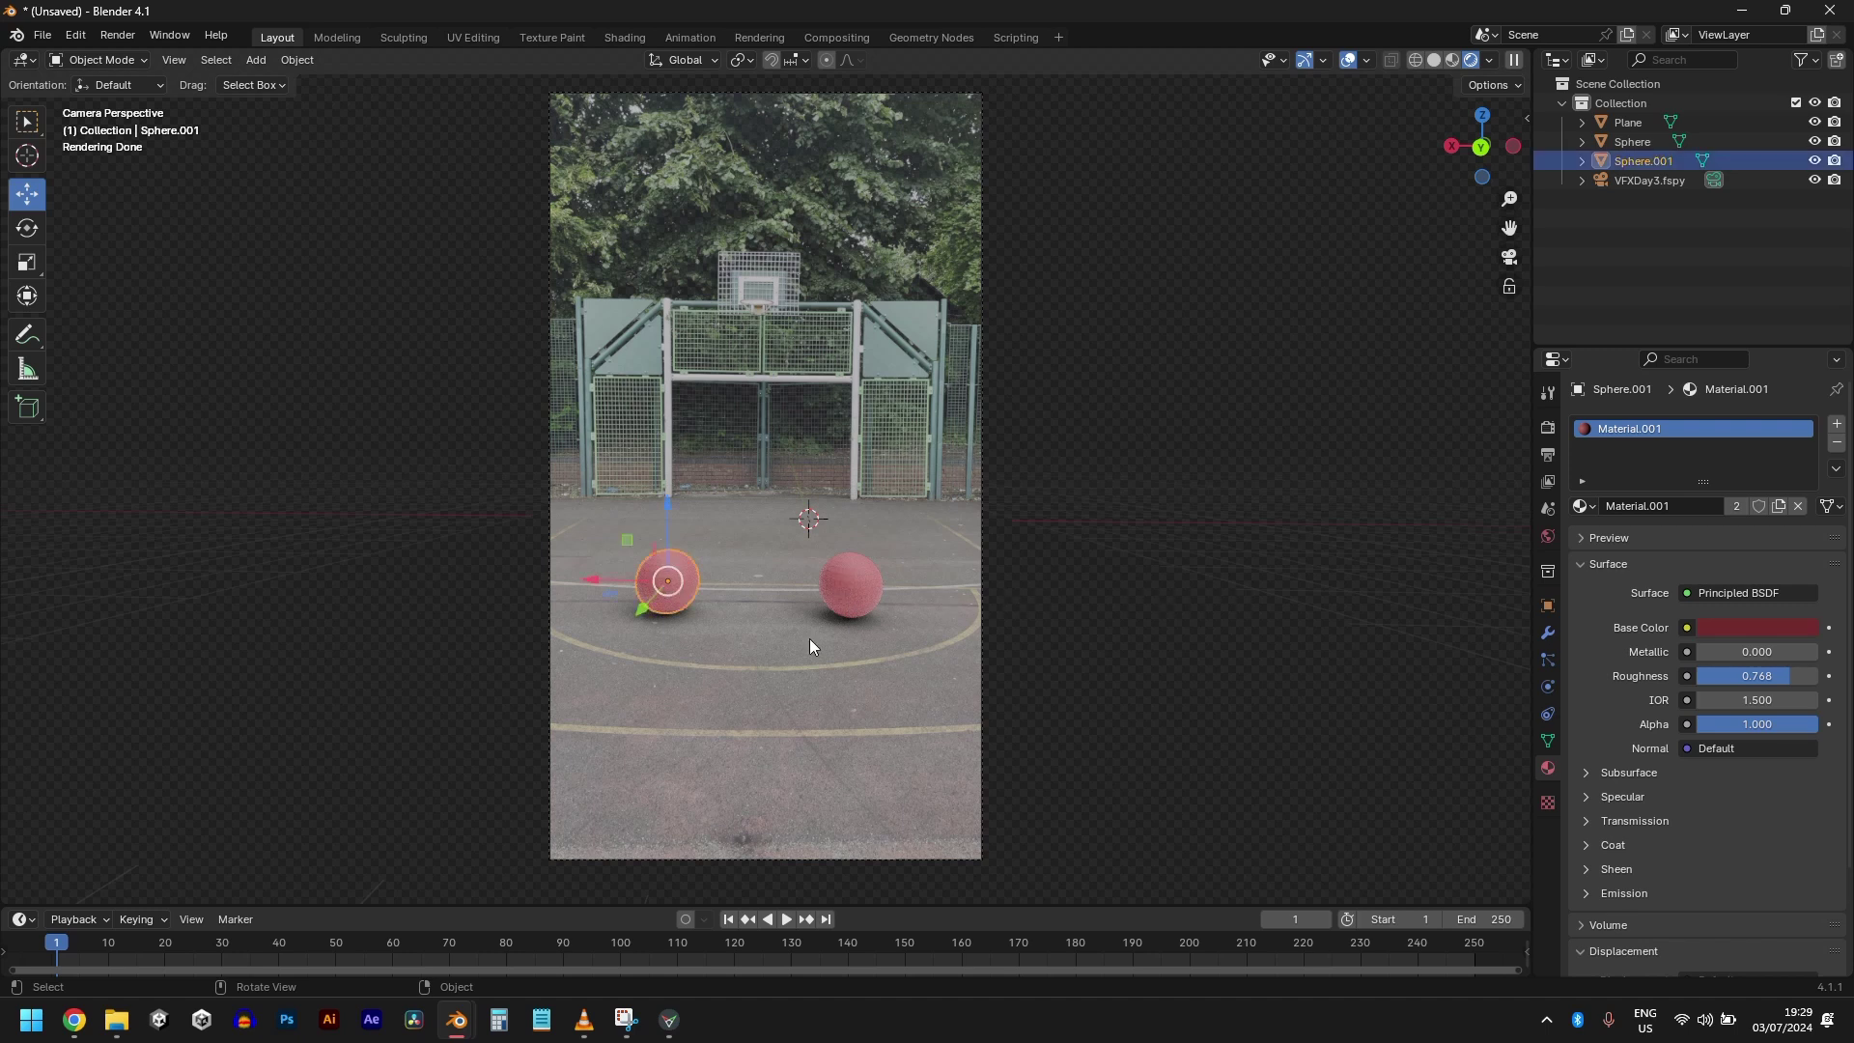
{"action": "key", "text": "Delete"}
{"action": "left_click", "coordinate": [854, 592]}
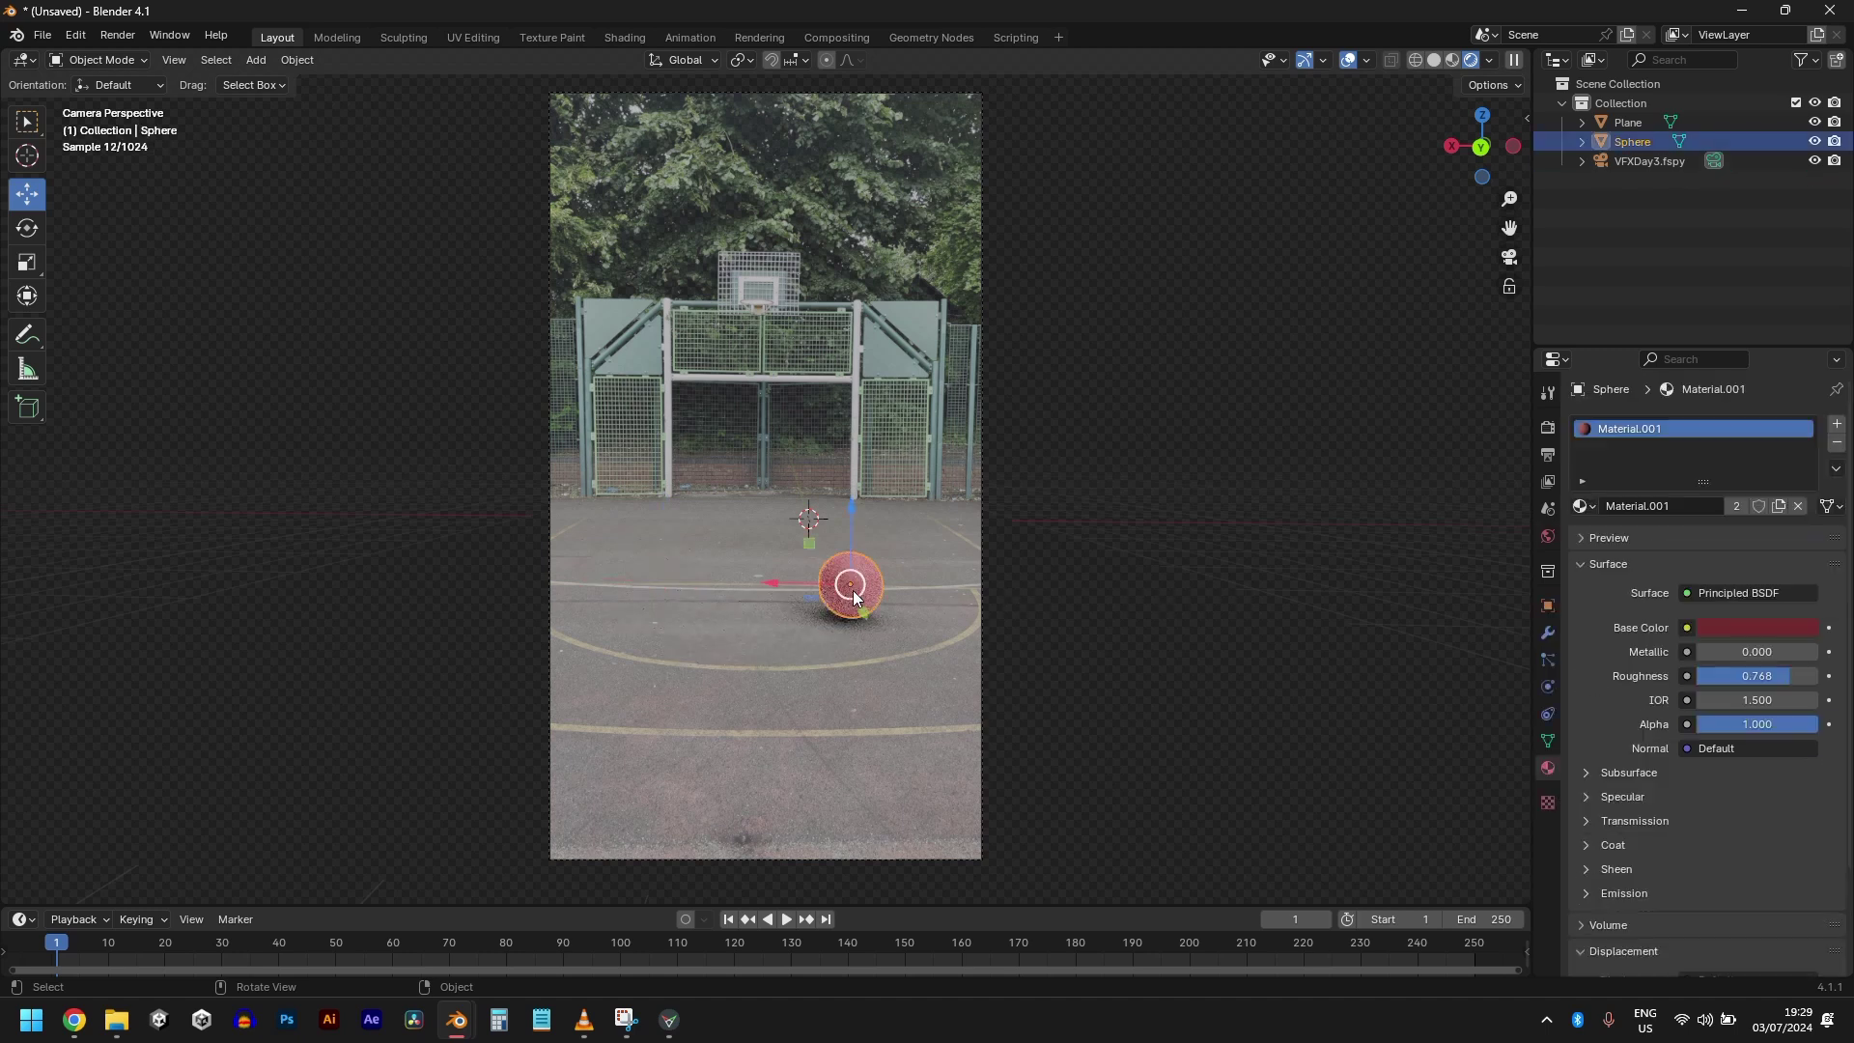
- In Solid shading, give the sphere an Active 1 kg rigid body with Sphere collision shape
{"action": "left_click", "coordinate": [1435, 61]}
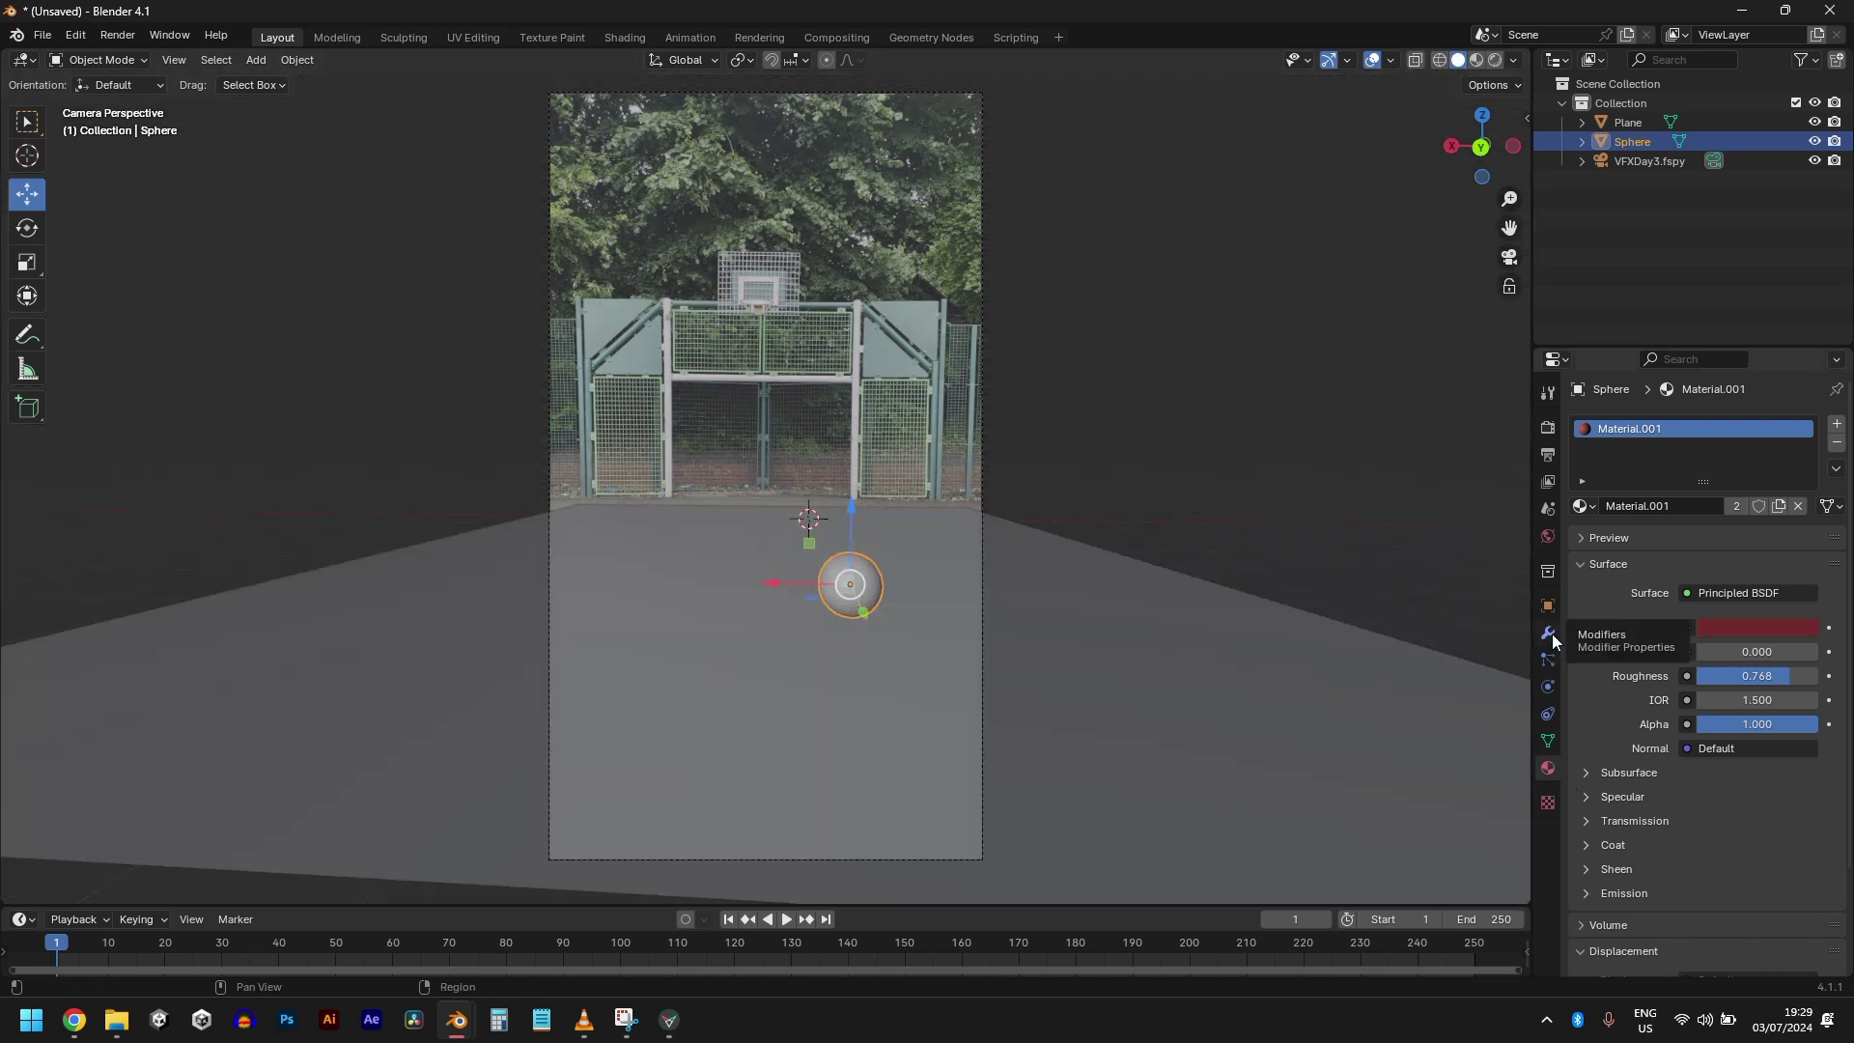
{"action": "left_click", "coordinate": [1547, 687]}
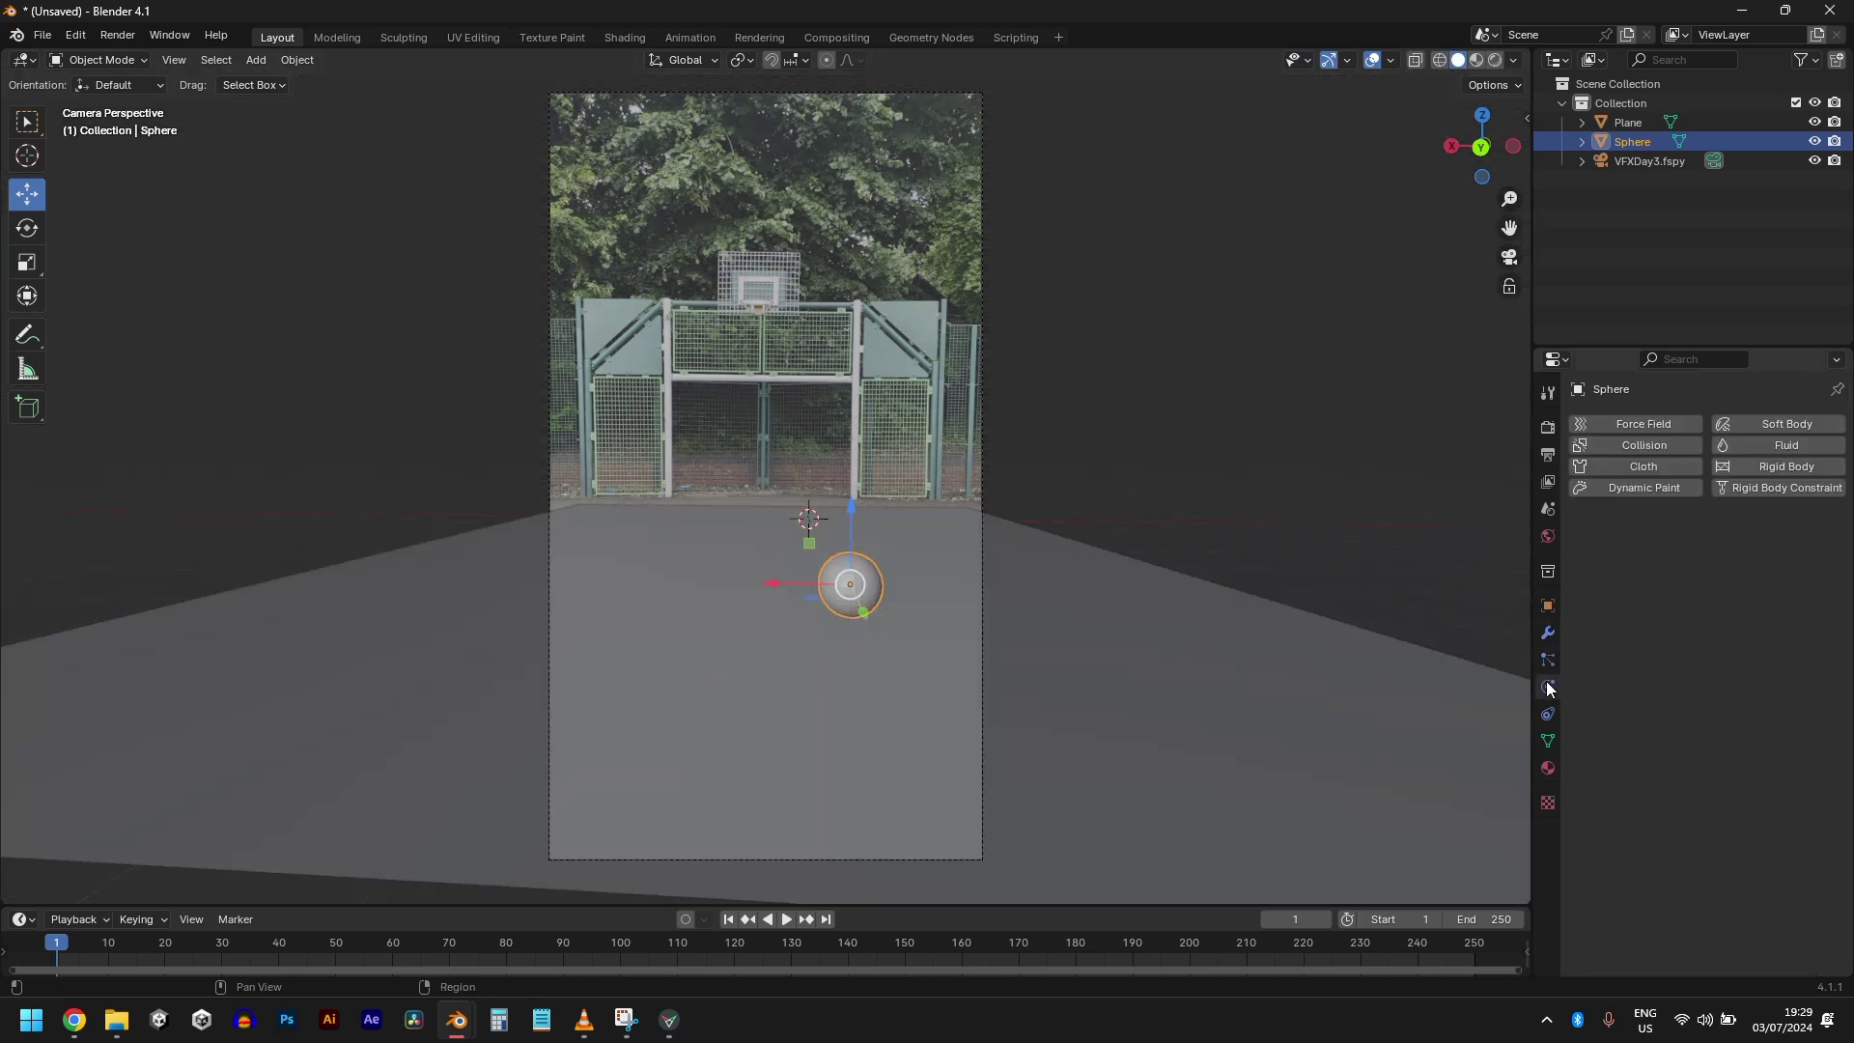
{"action": "left_click", "coordinate": [1765, 460]}
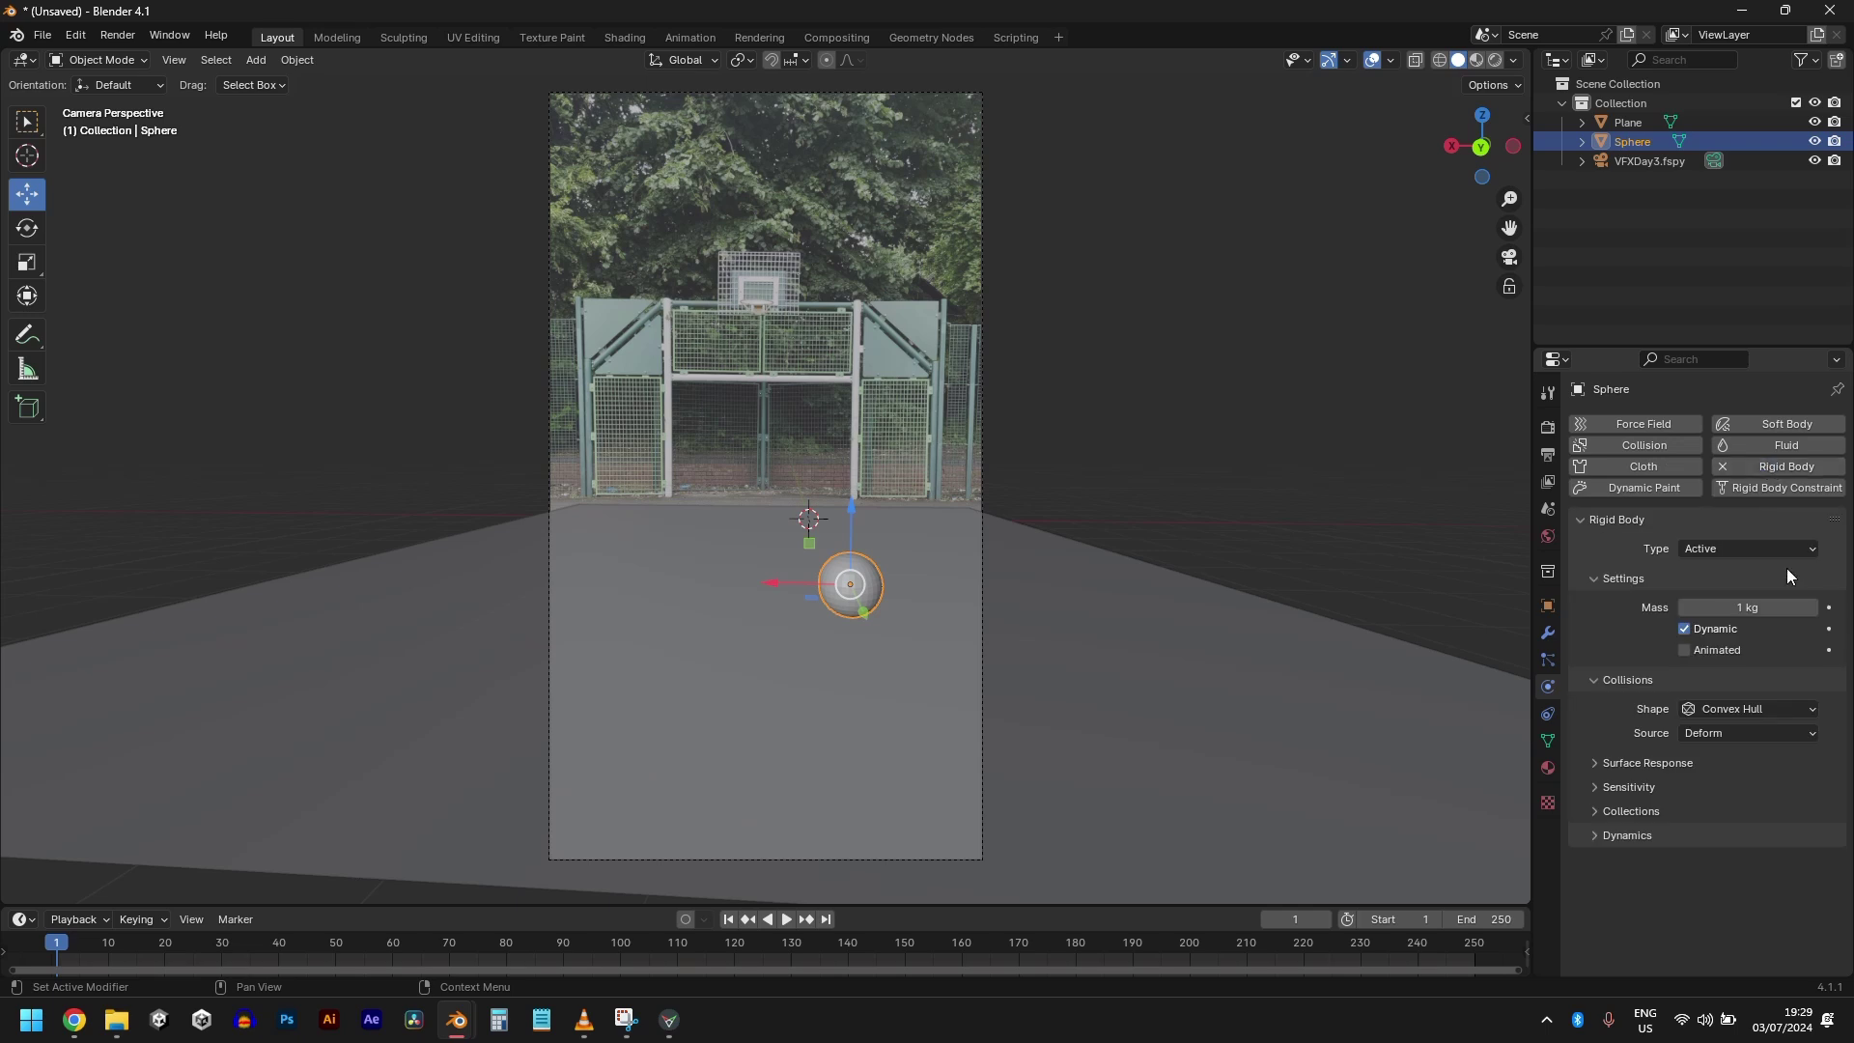
{"action": "left_click", "coordinate": [1755, 712]}
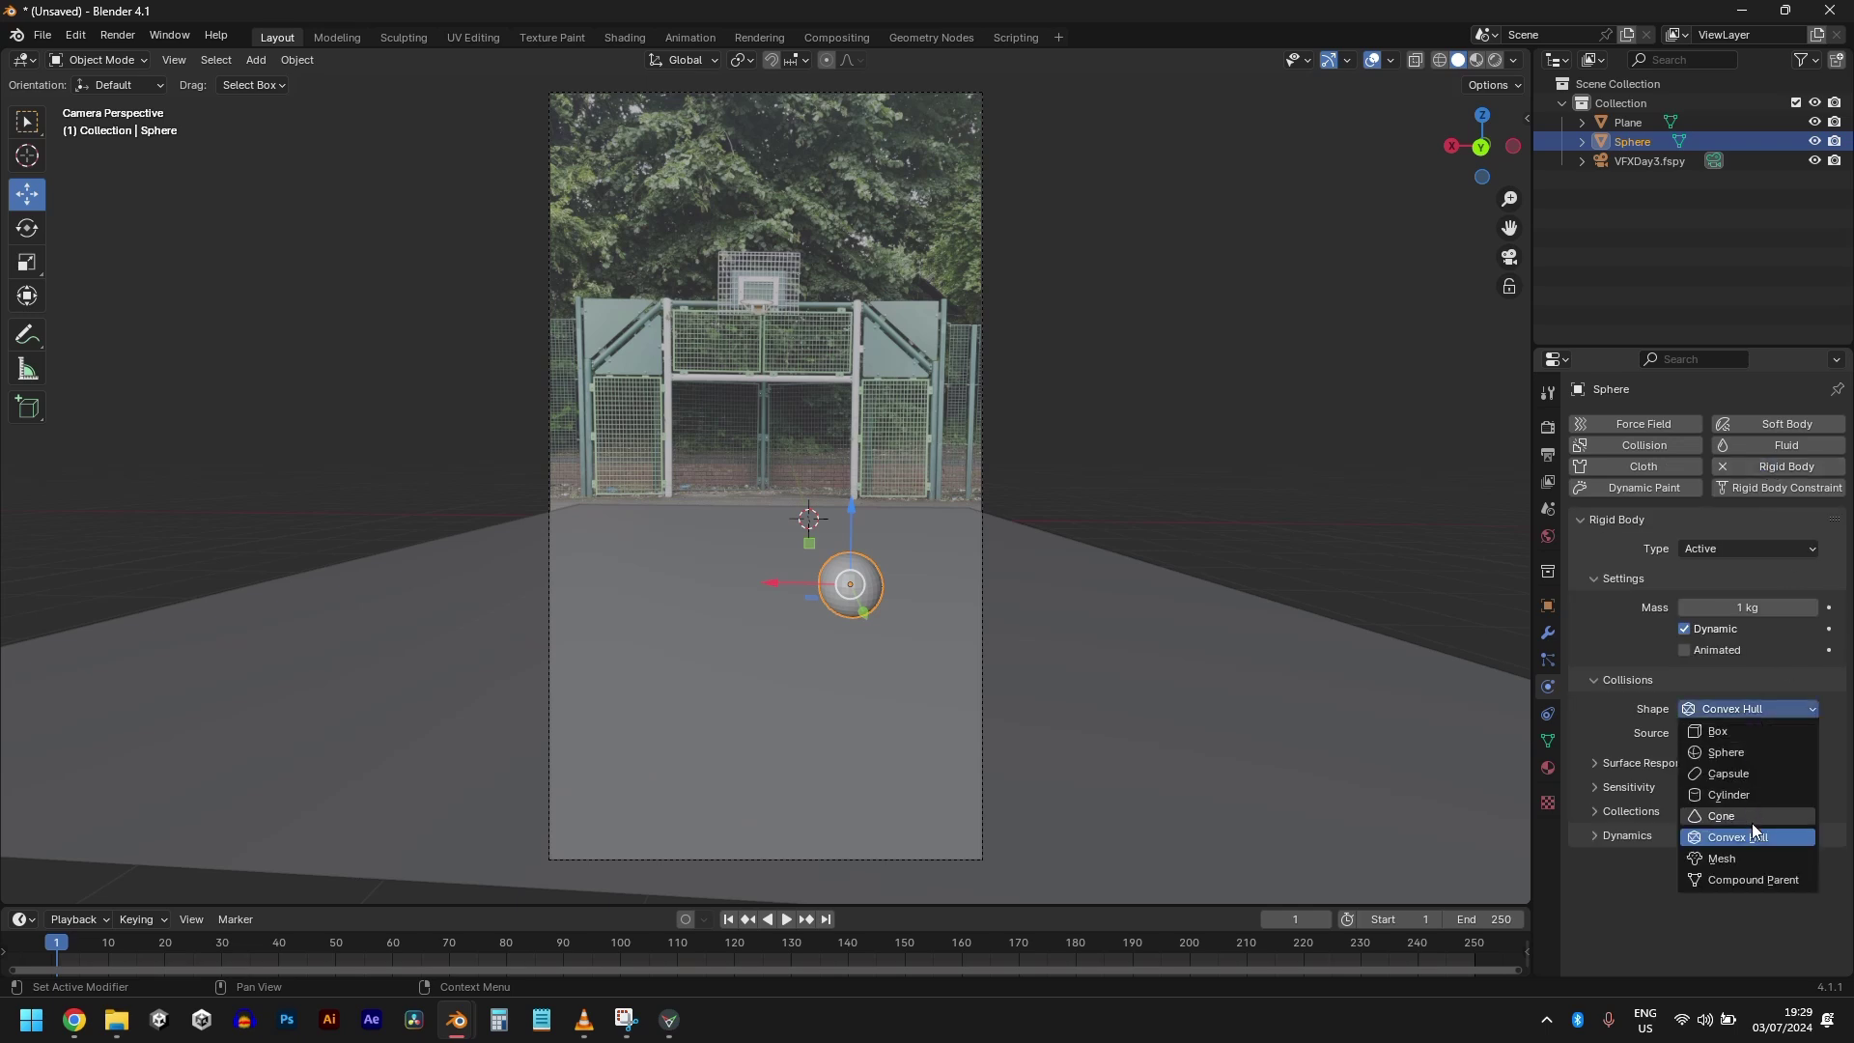
{"action": "left_click", "coordinate": [1724, 749]}
{"action": "scroll", "coordinate": [873, 618], "scroll_direction": "up", "scroll_amount": 4}
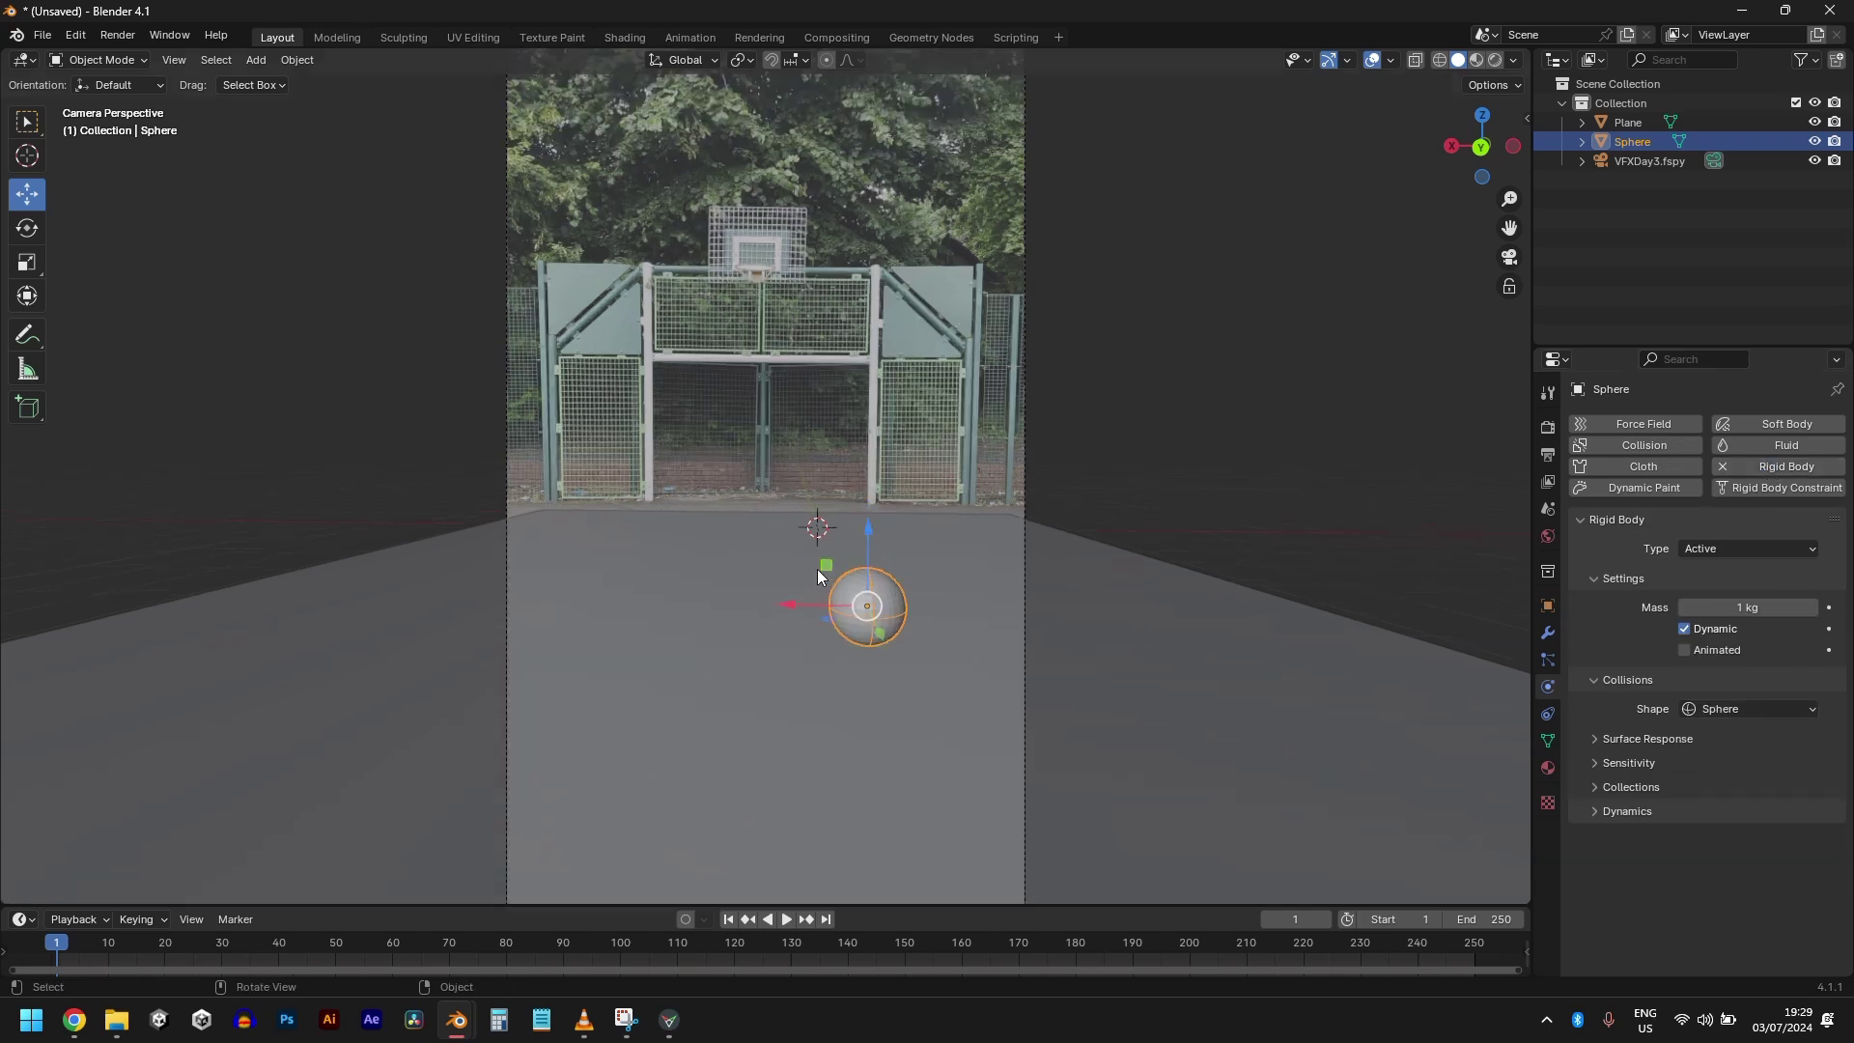